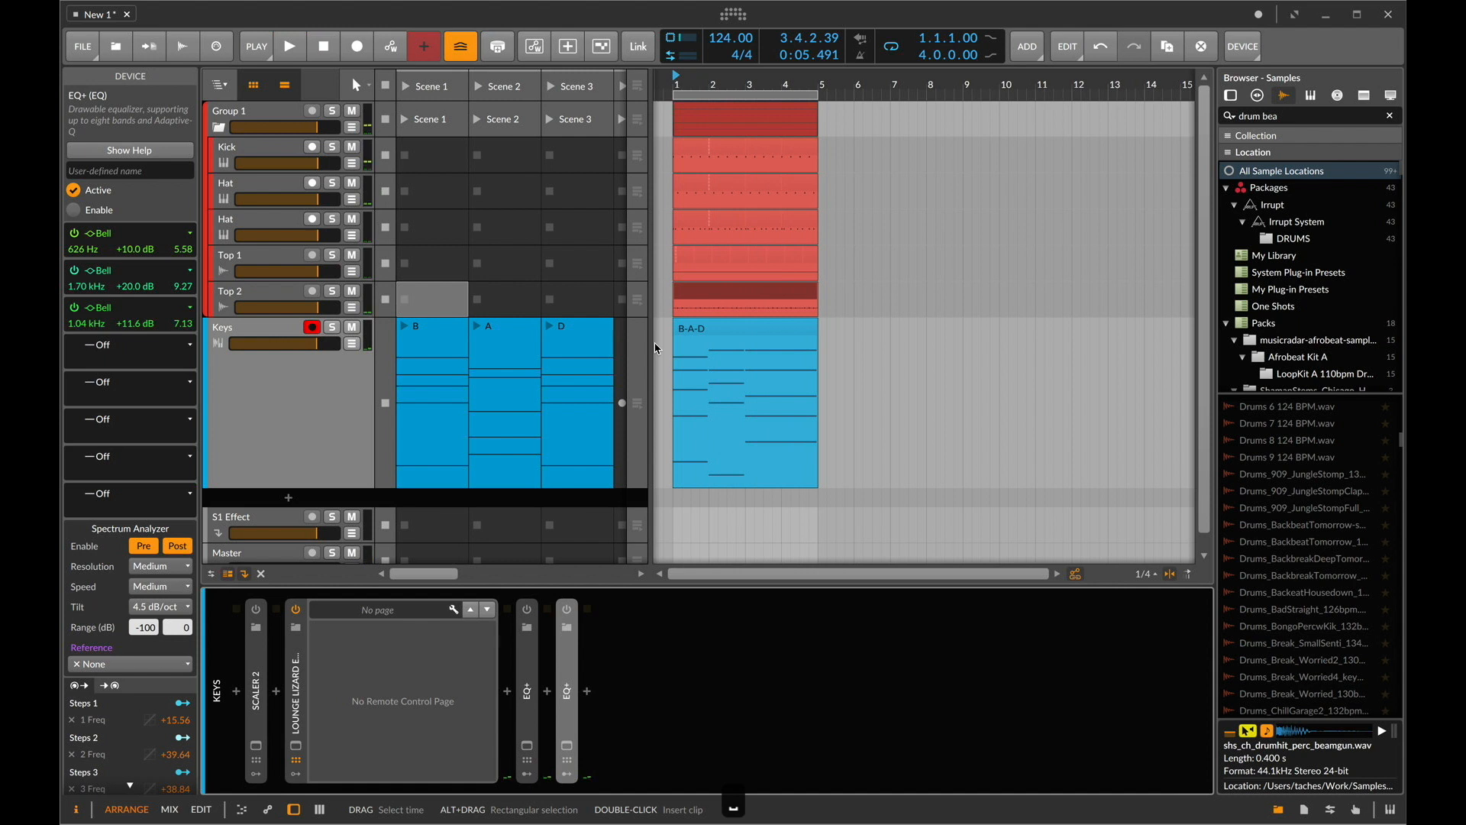
Select the B-A-D clip on the Keys track and play the arrangement briefly to listen.
scroll(691, 323, up, 5)
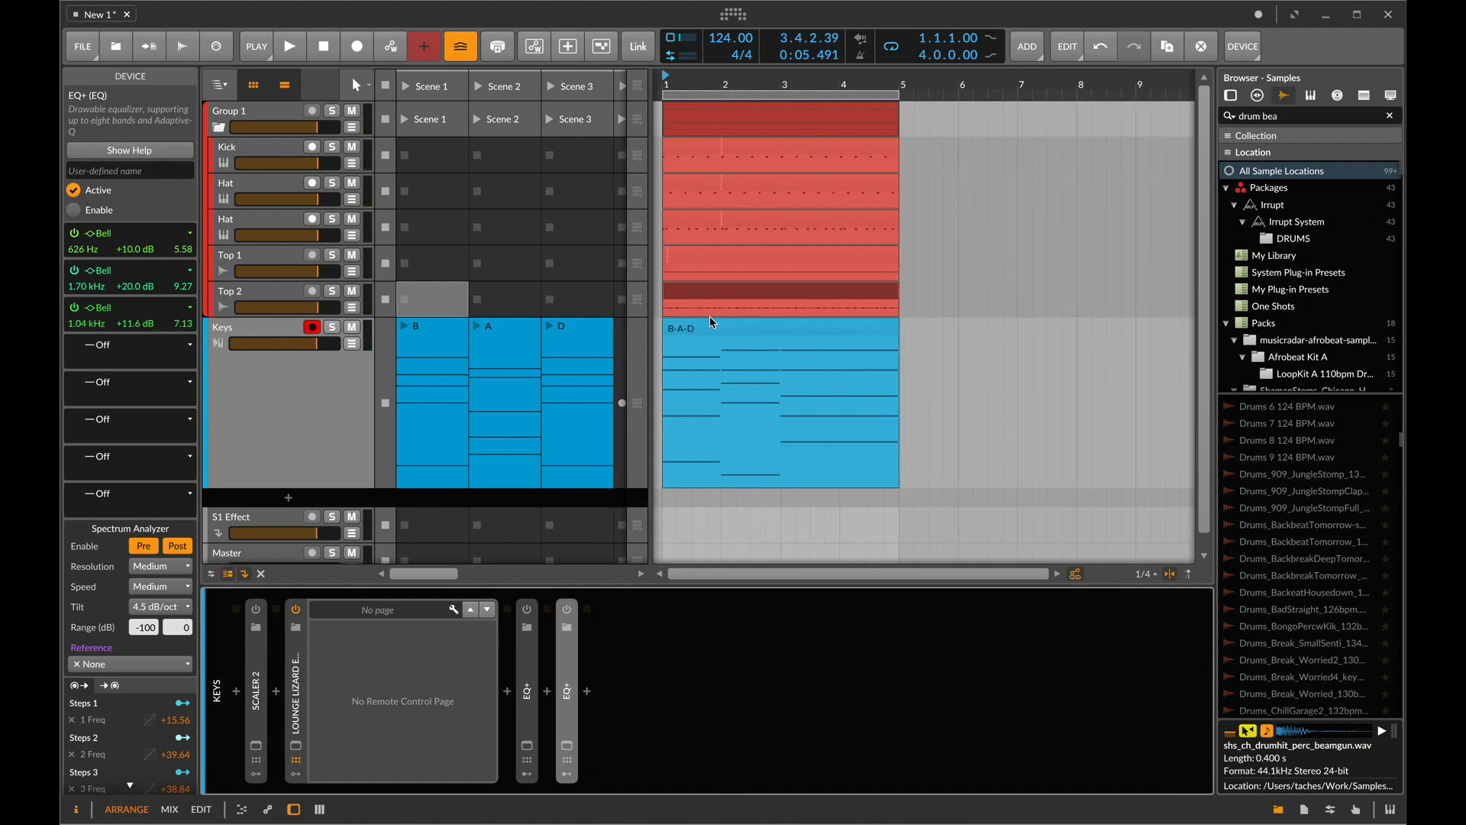
scroll(708, 317, up, 4)
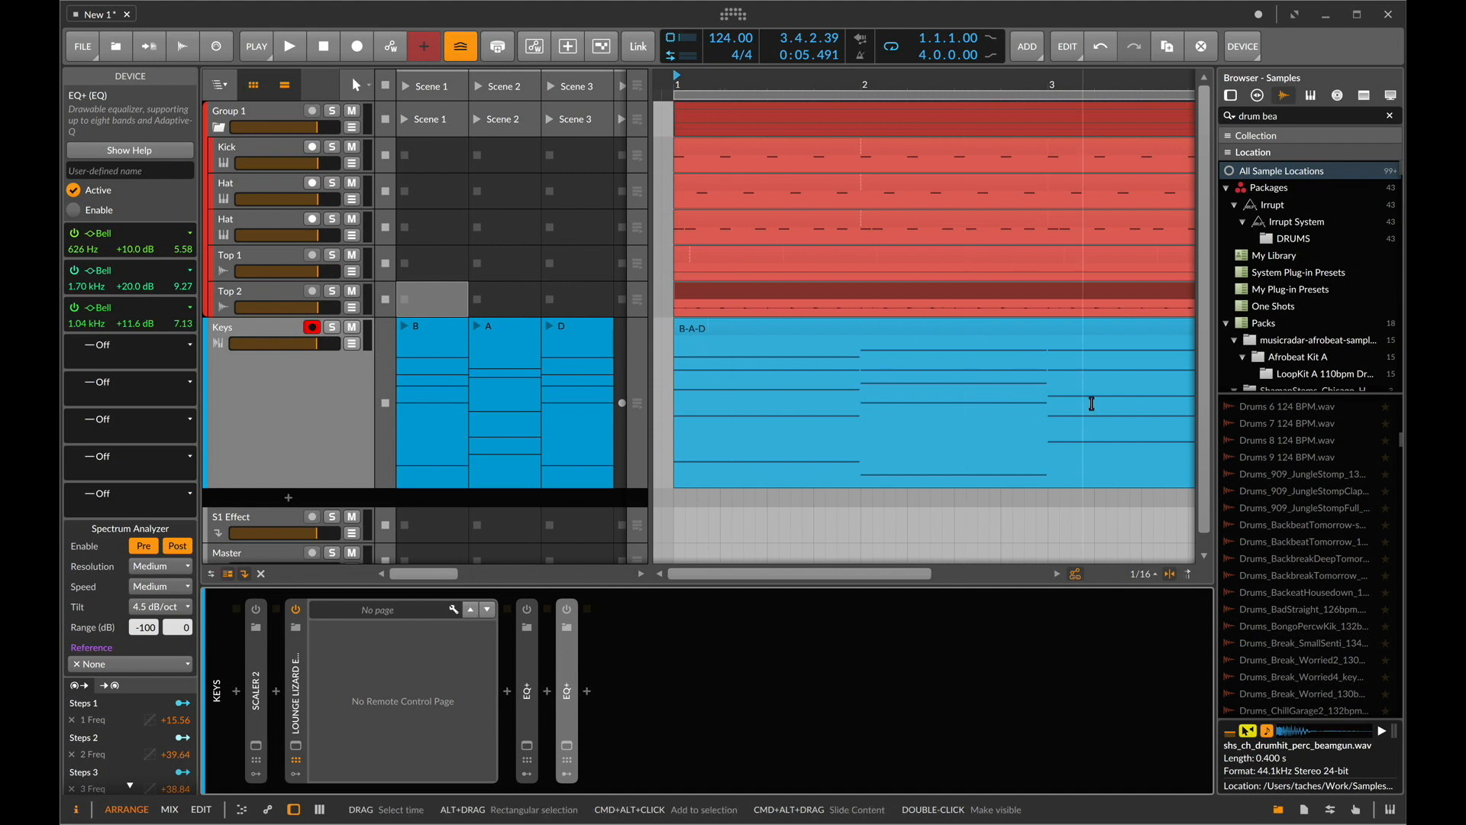
scroll(922, 435, down, 8)
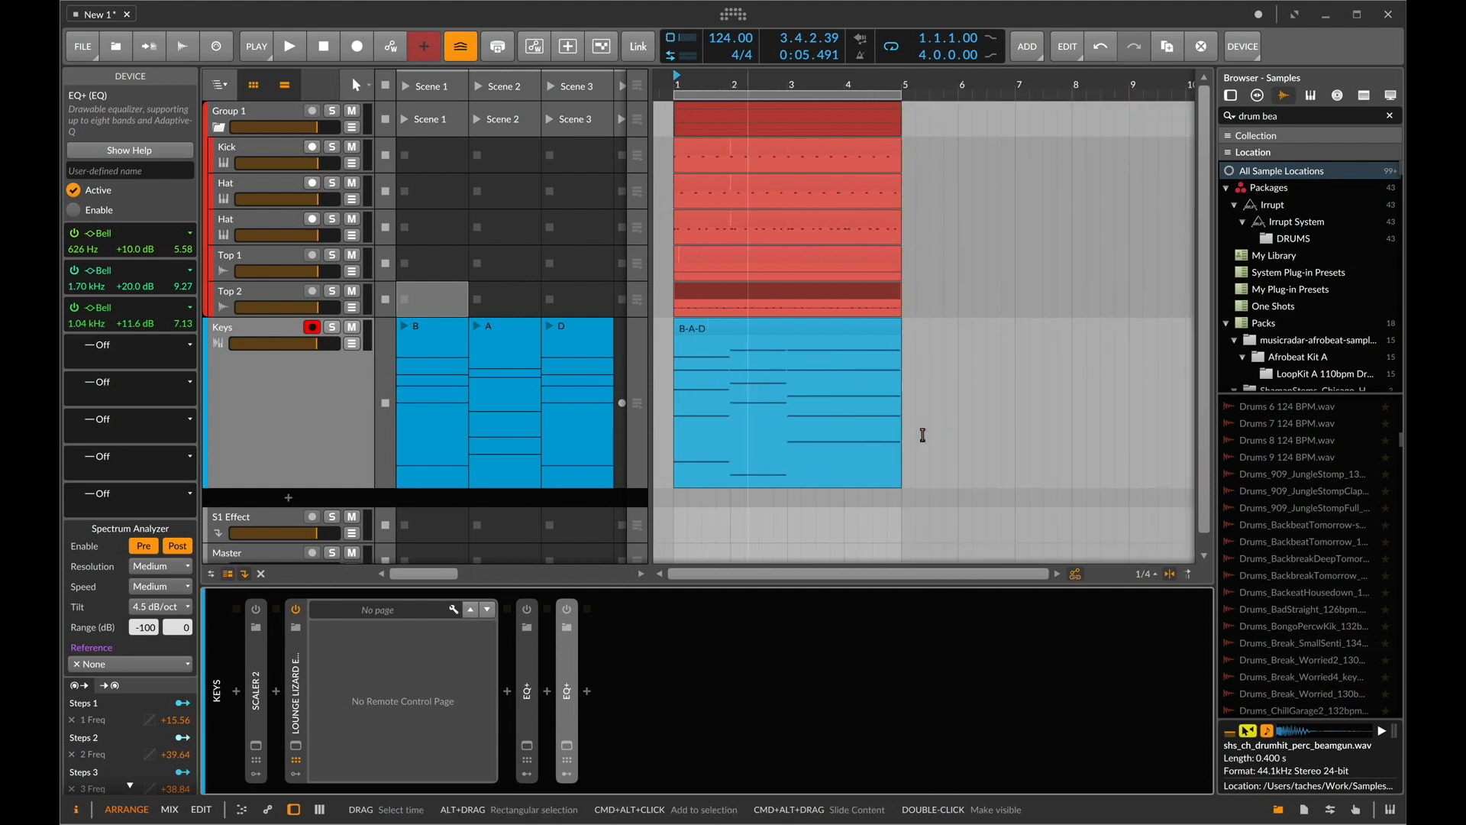
click(720, 326)
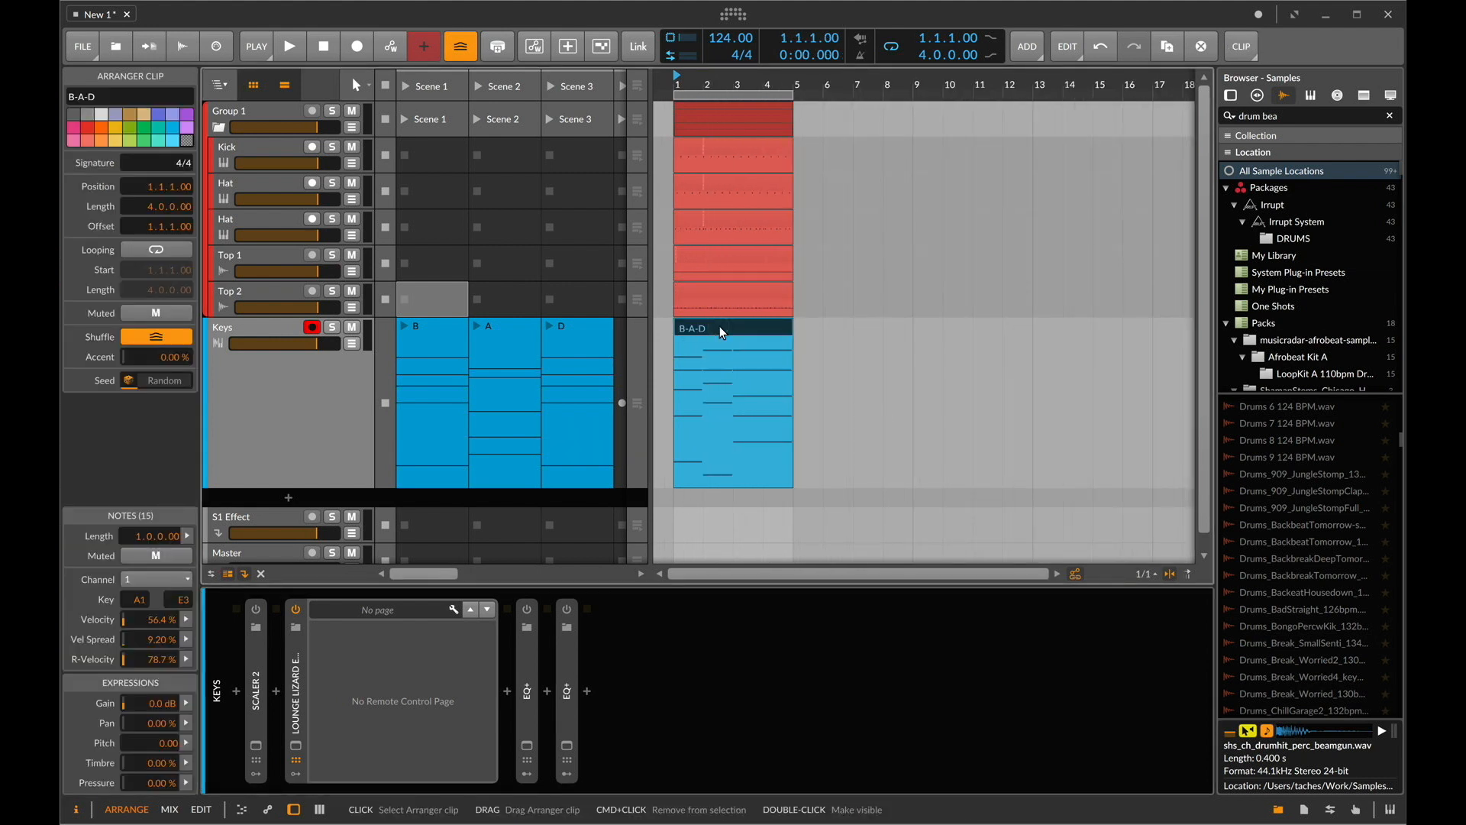
key(space)
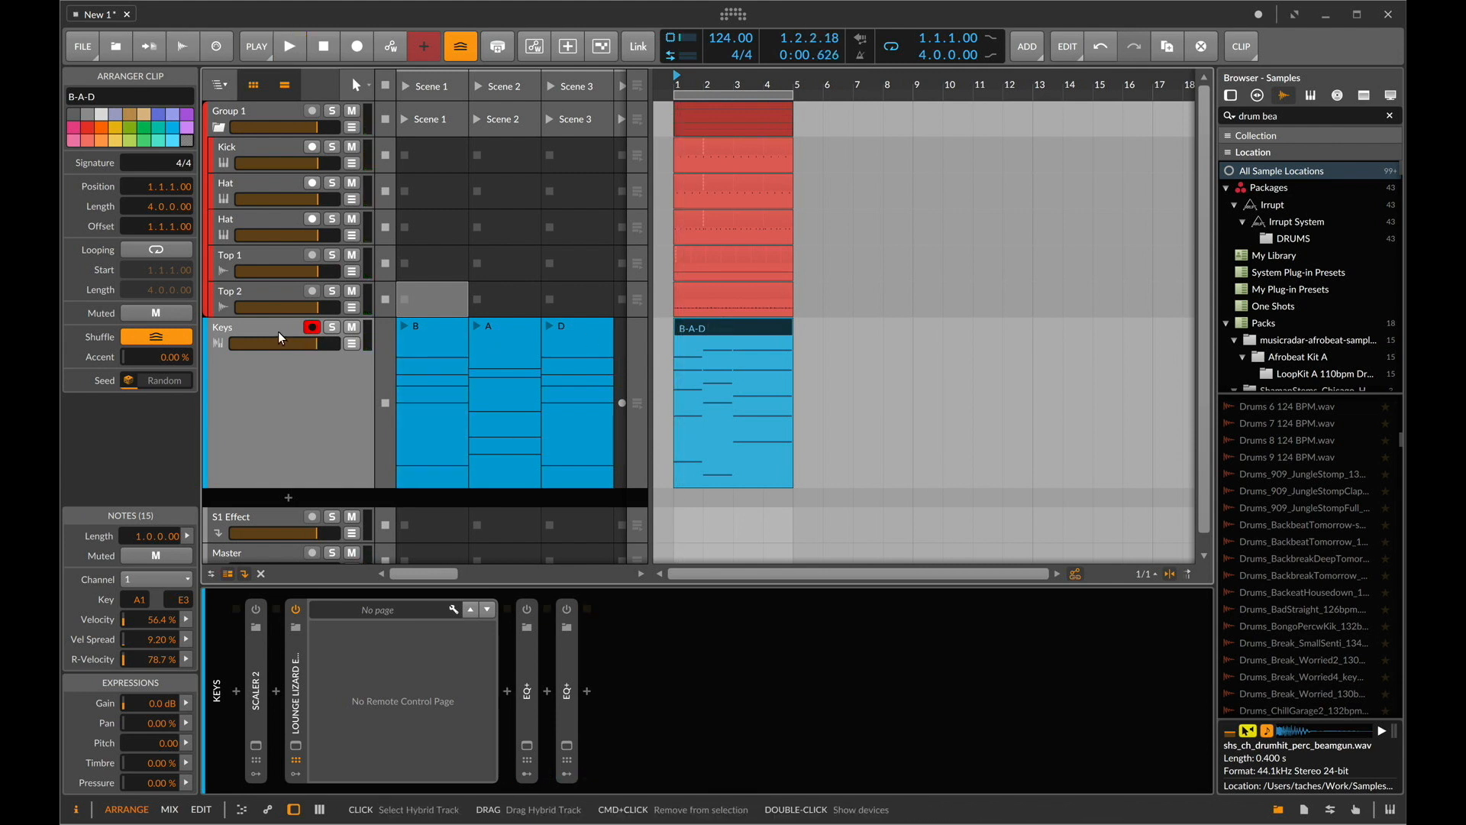
Add another EQ+ at the end of the Keys device chain and create a bell band at about 937 Hz with +10.0 dB gain.
double_click(589, 695)
text(eq)
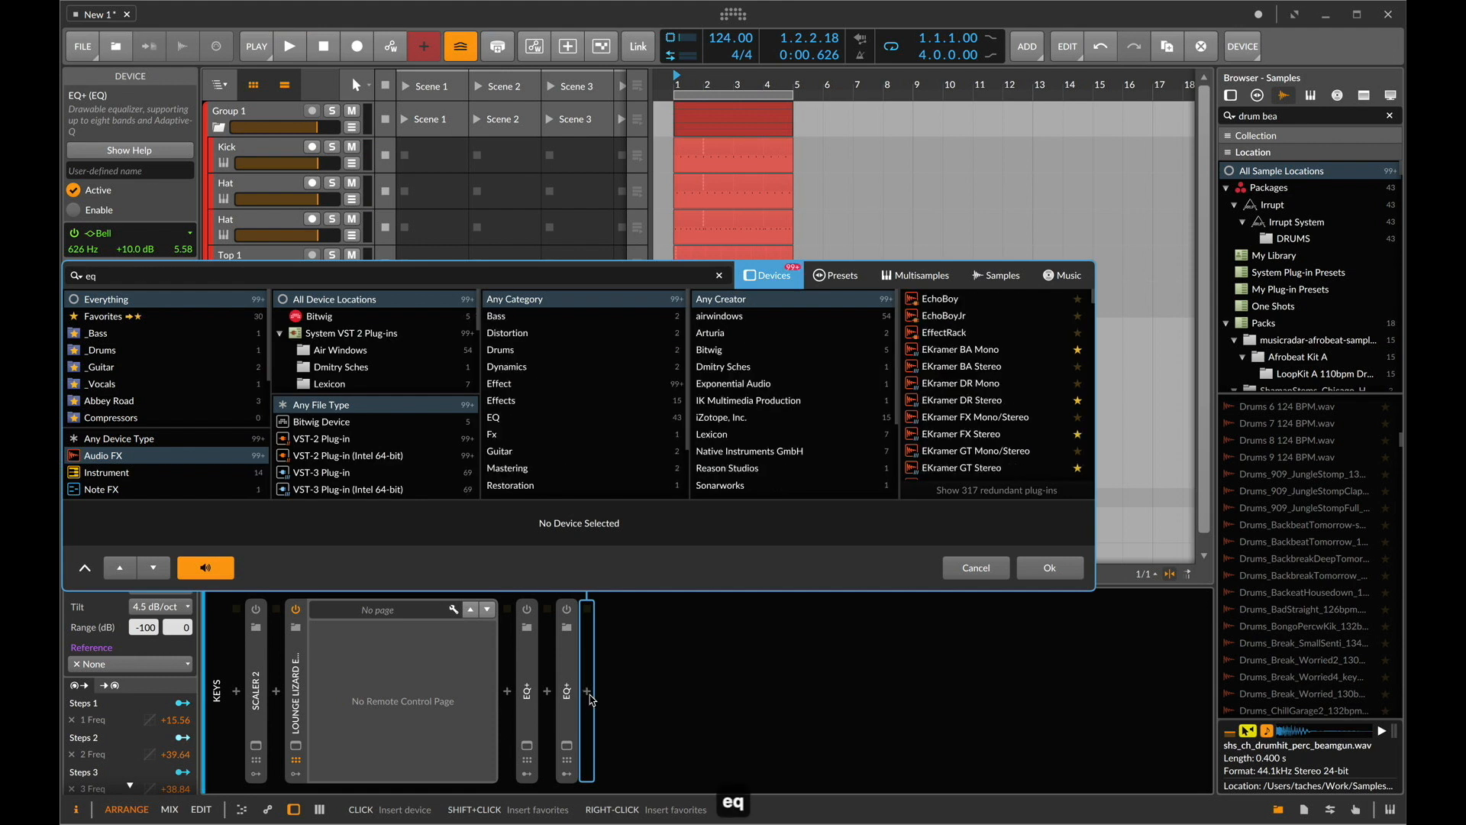
key(Down)
key(Return)
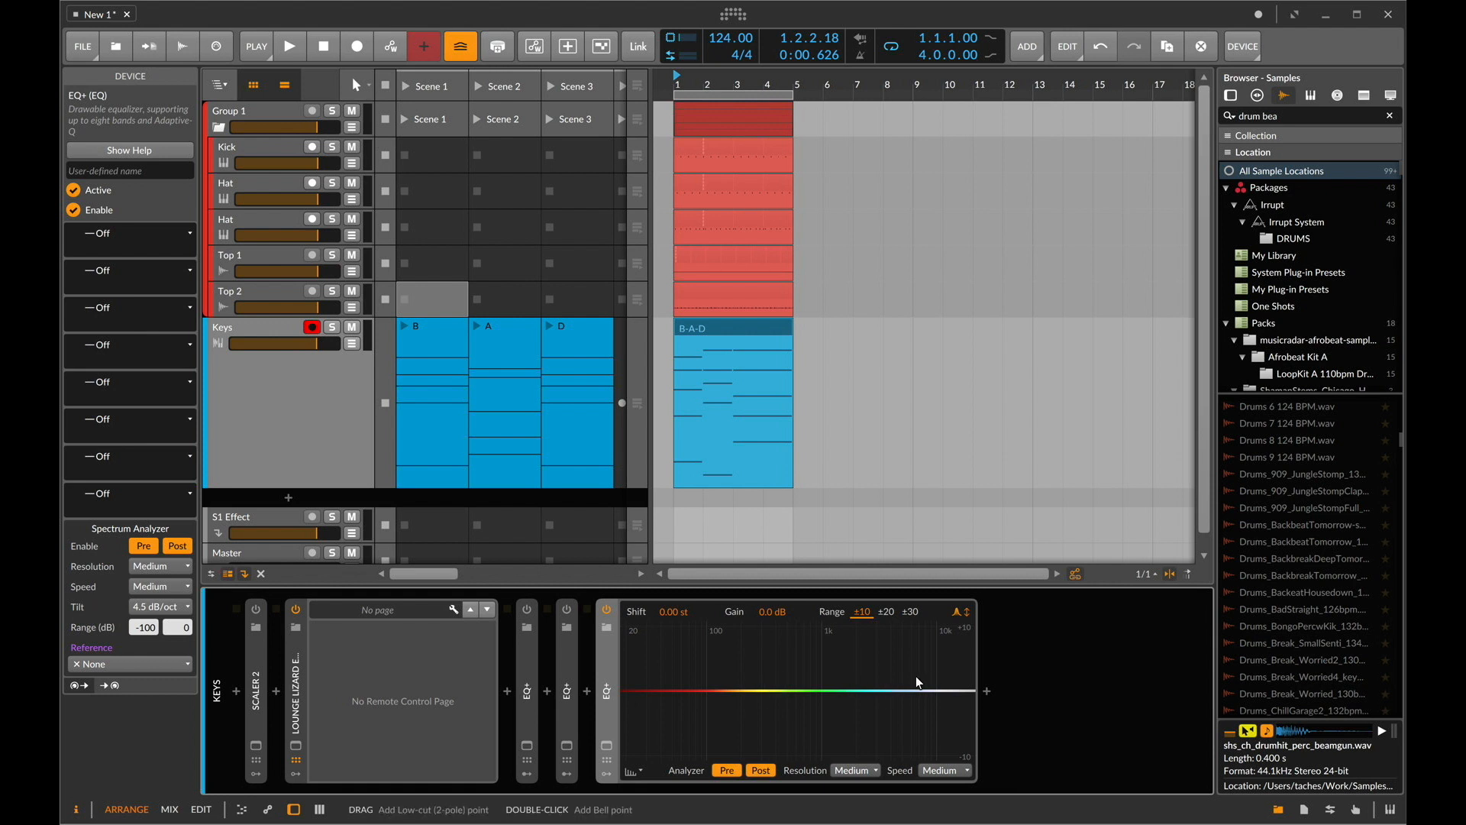
drag(821, 690, 820, 611)
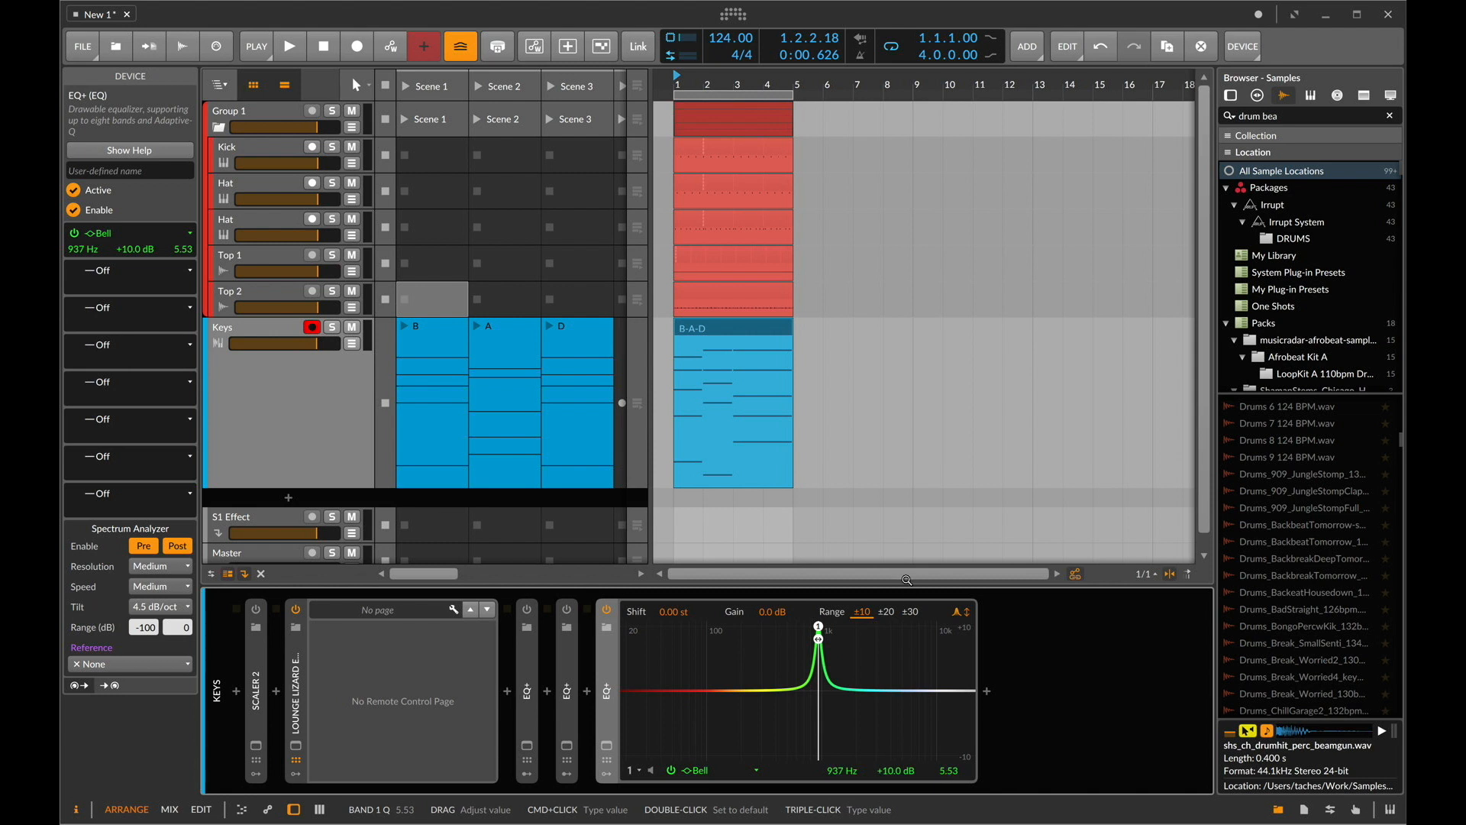
Sweep the new bell band's frequency during playback, ending at about 80.0 Hz, and stop playback.
key(space)
drag(849, 771, 836, 775)
key(space)
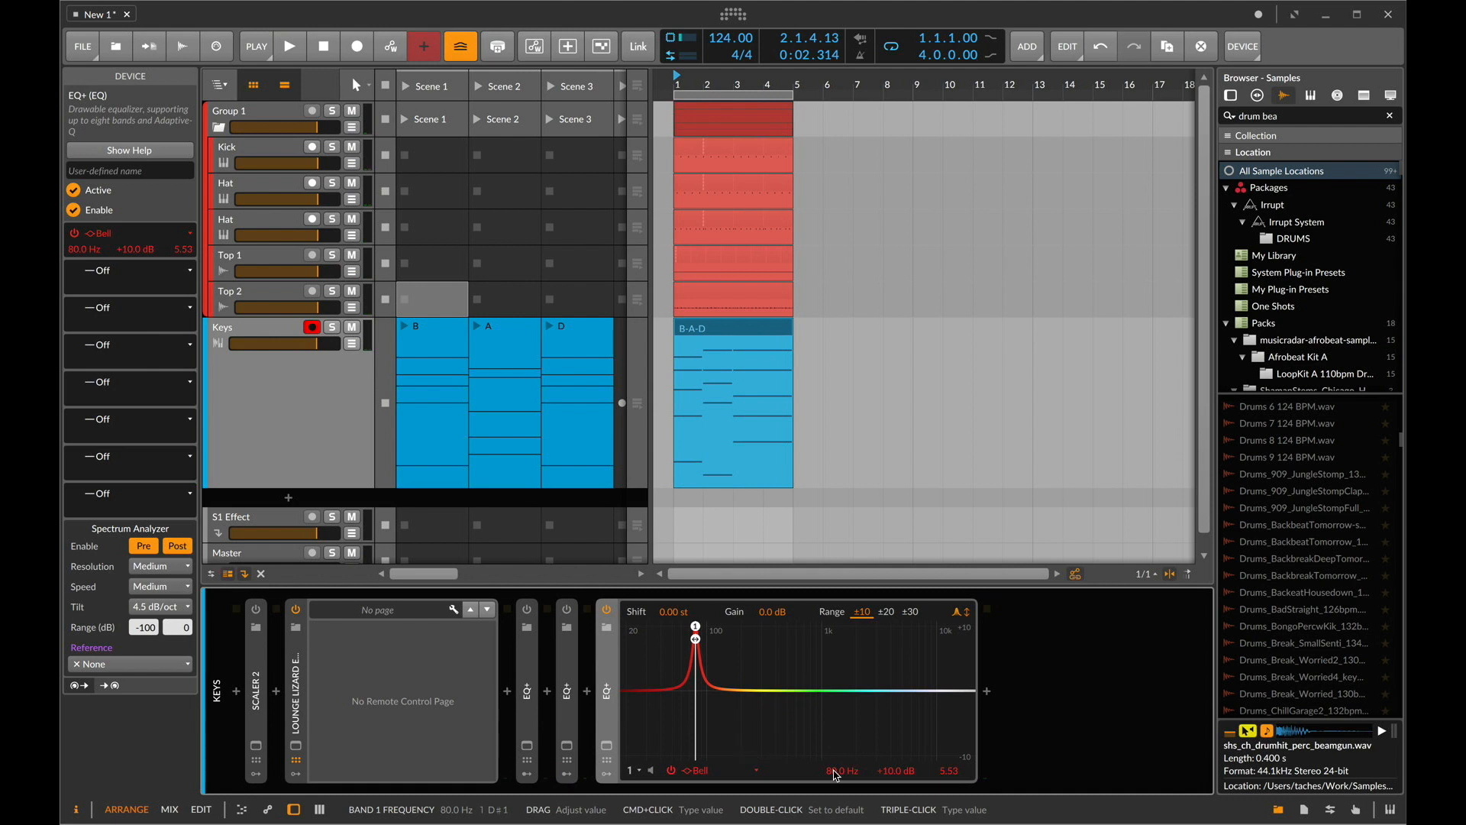
Add a Steps modulator to the first modulator slot of the new EQ+.
click(606, 776)
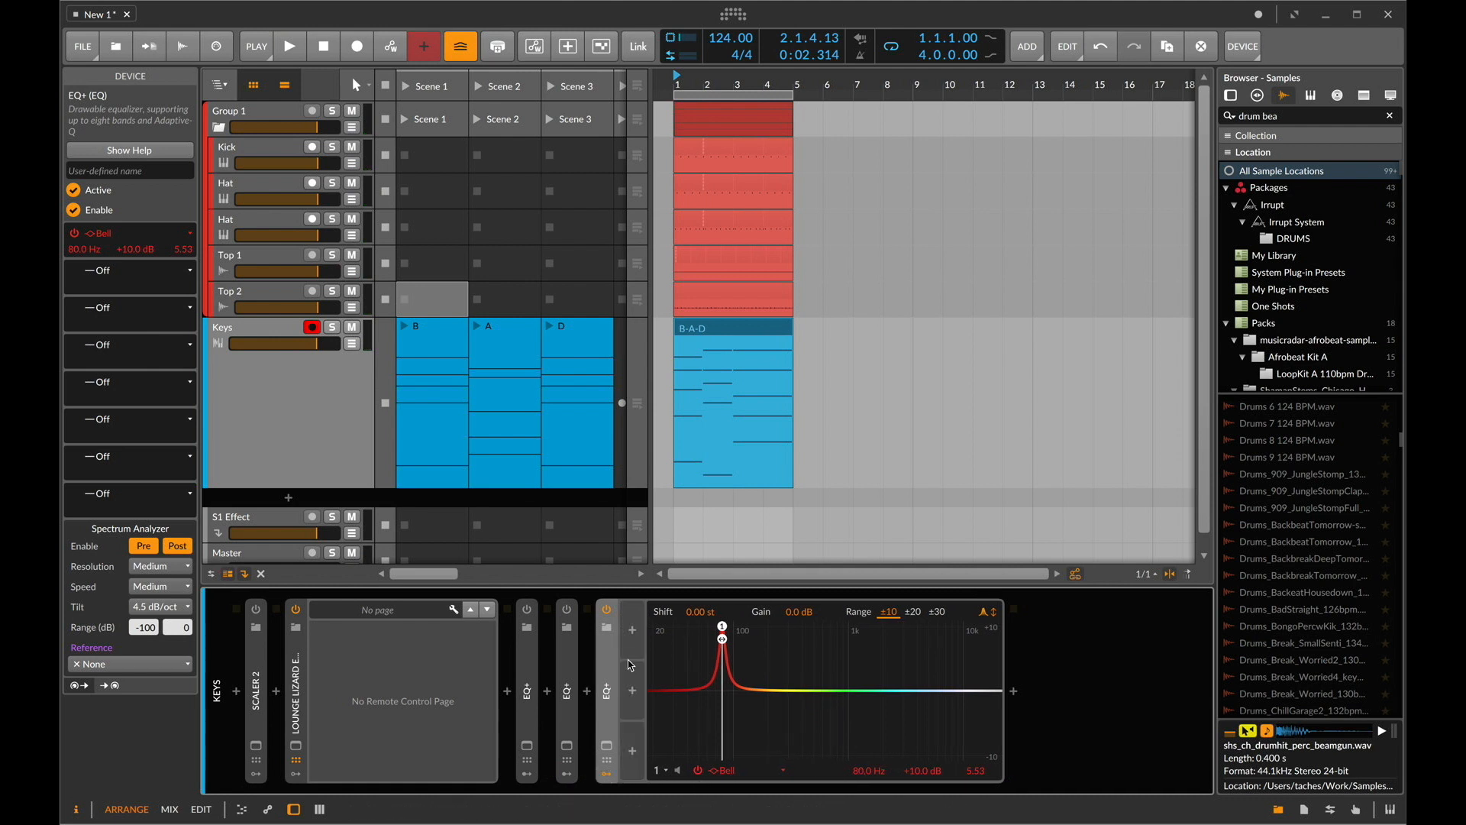
click(631, 637)
text(ste)
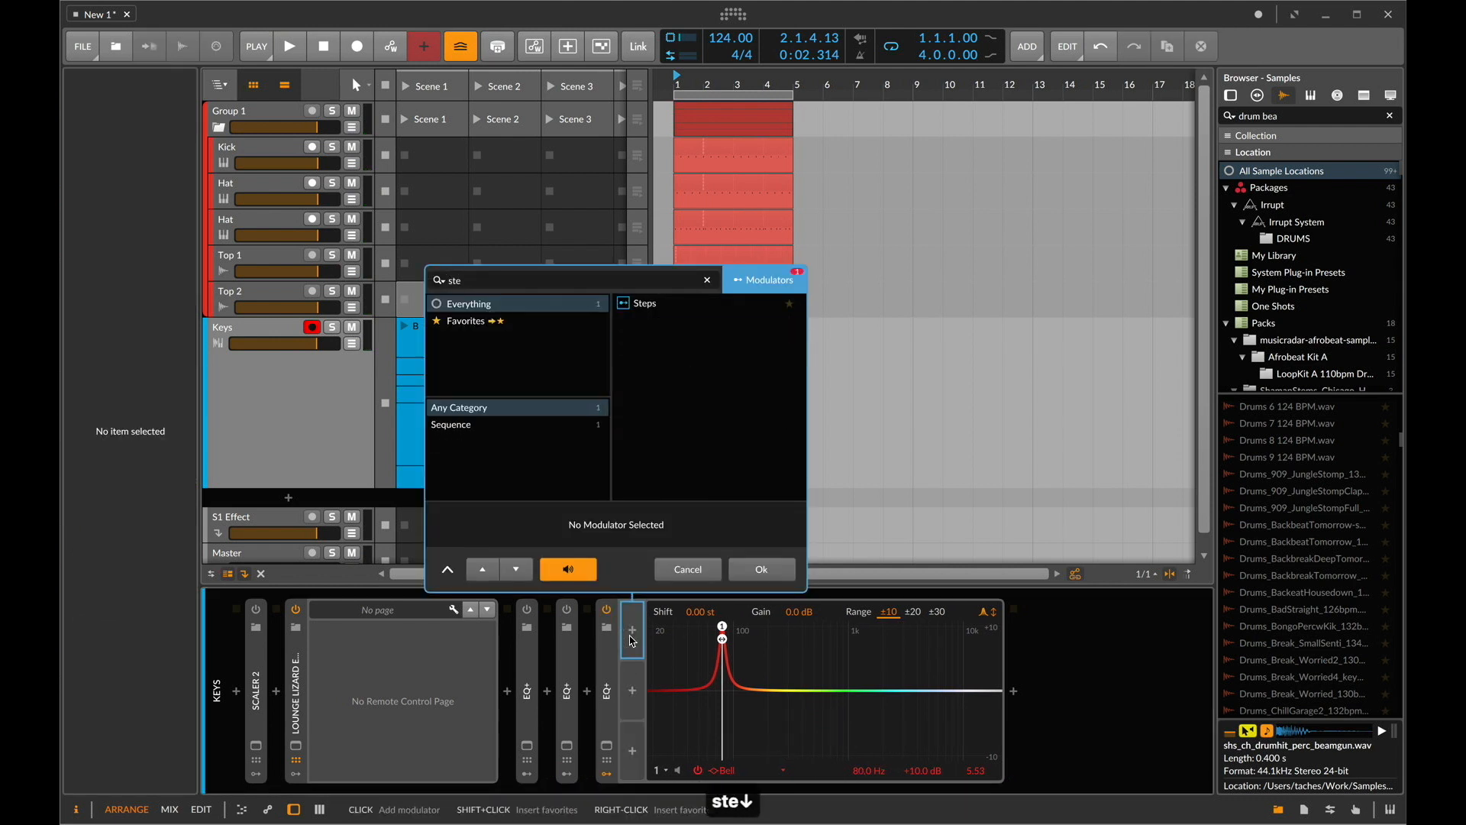
key(Return)
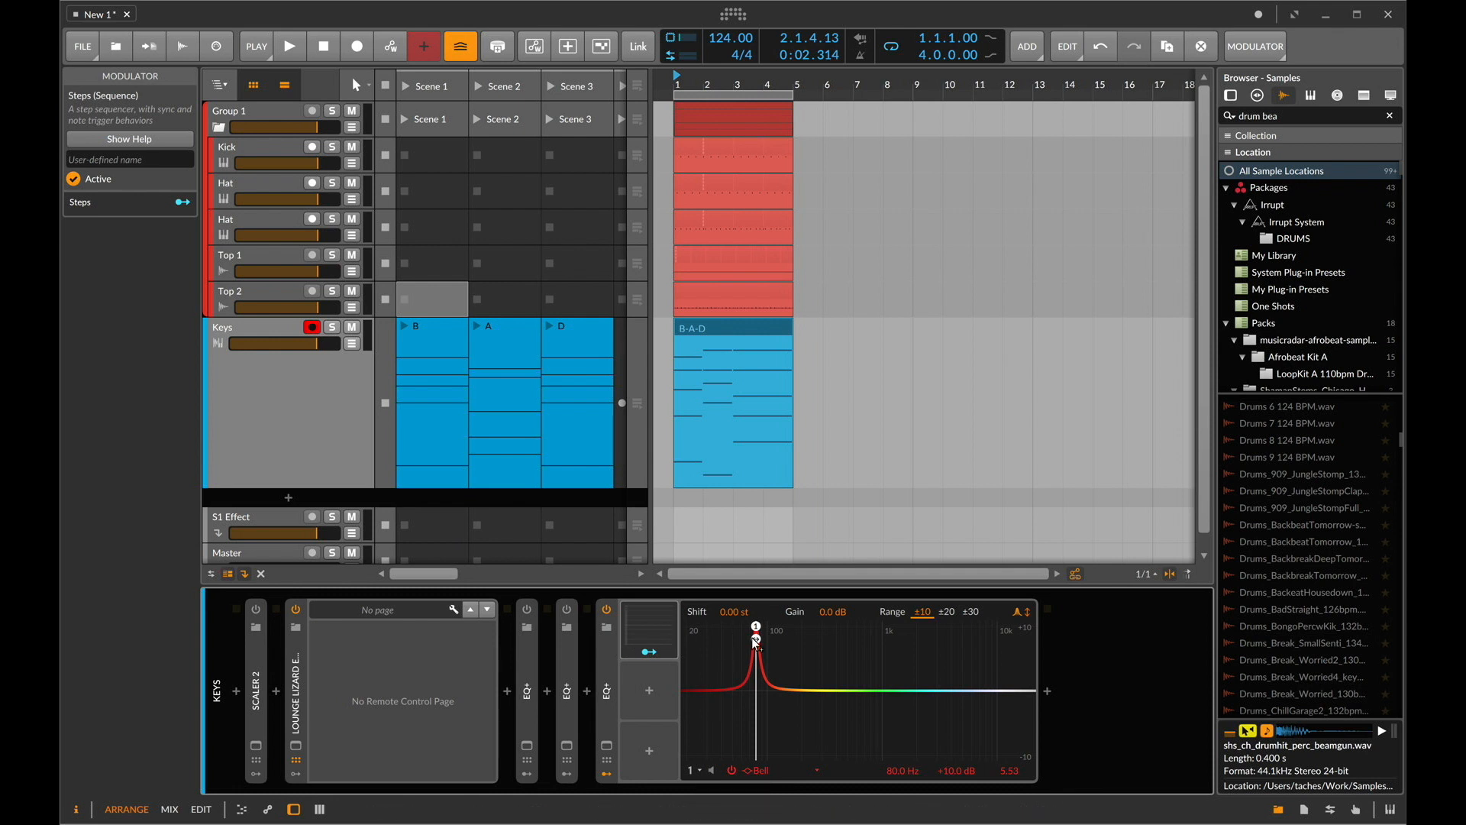
Set the bell band's frequency to 853 Hz and map the Steps modulator to it with an amount of +25.24.
drag(911, 771, 900, 767)
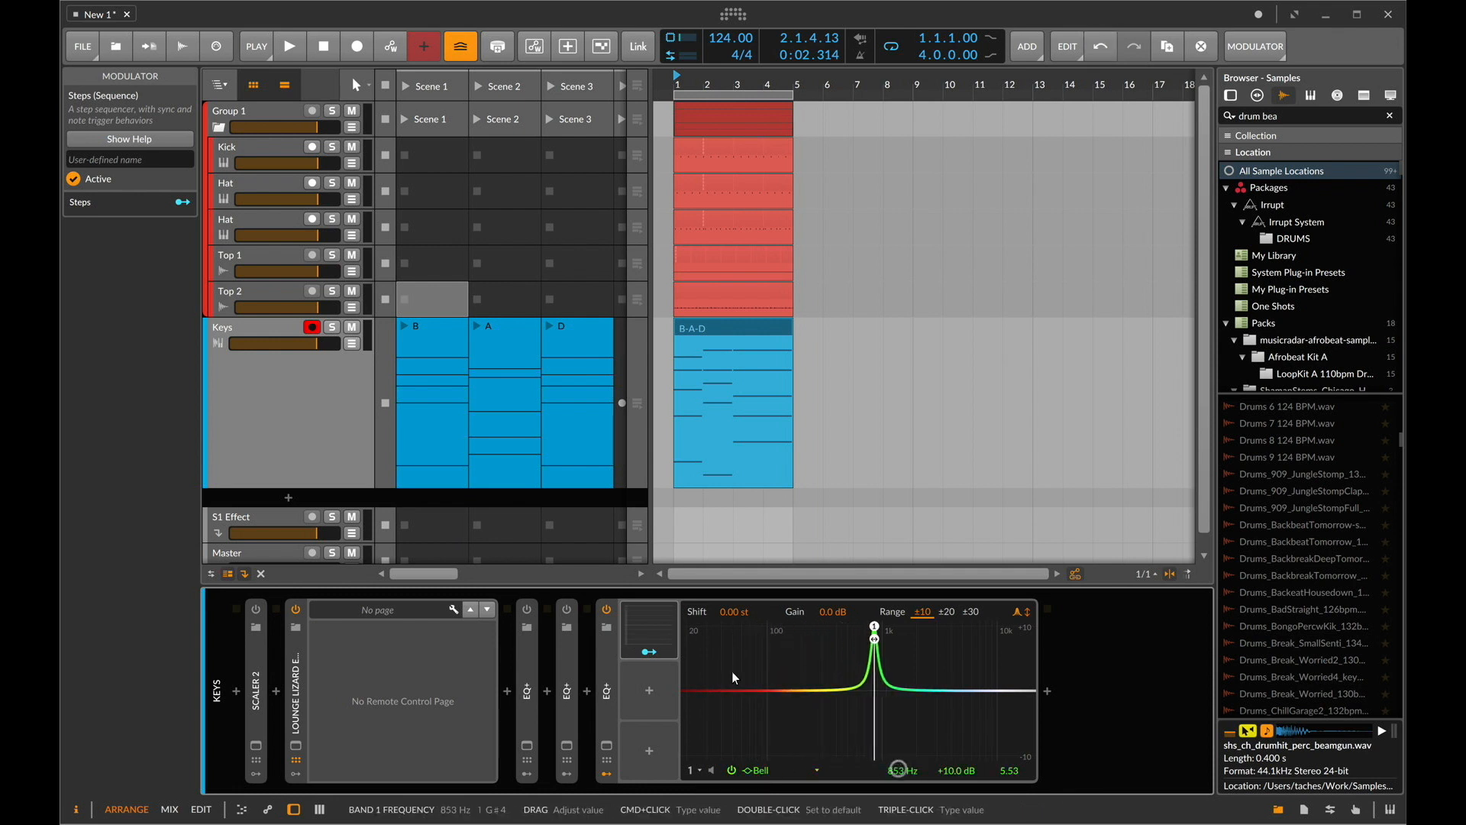
click(650, 653)
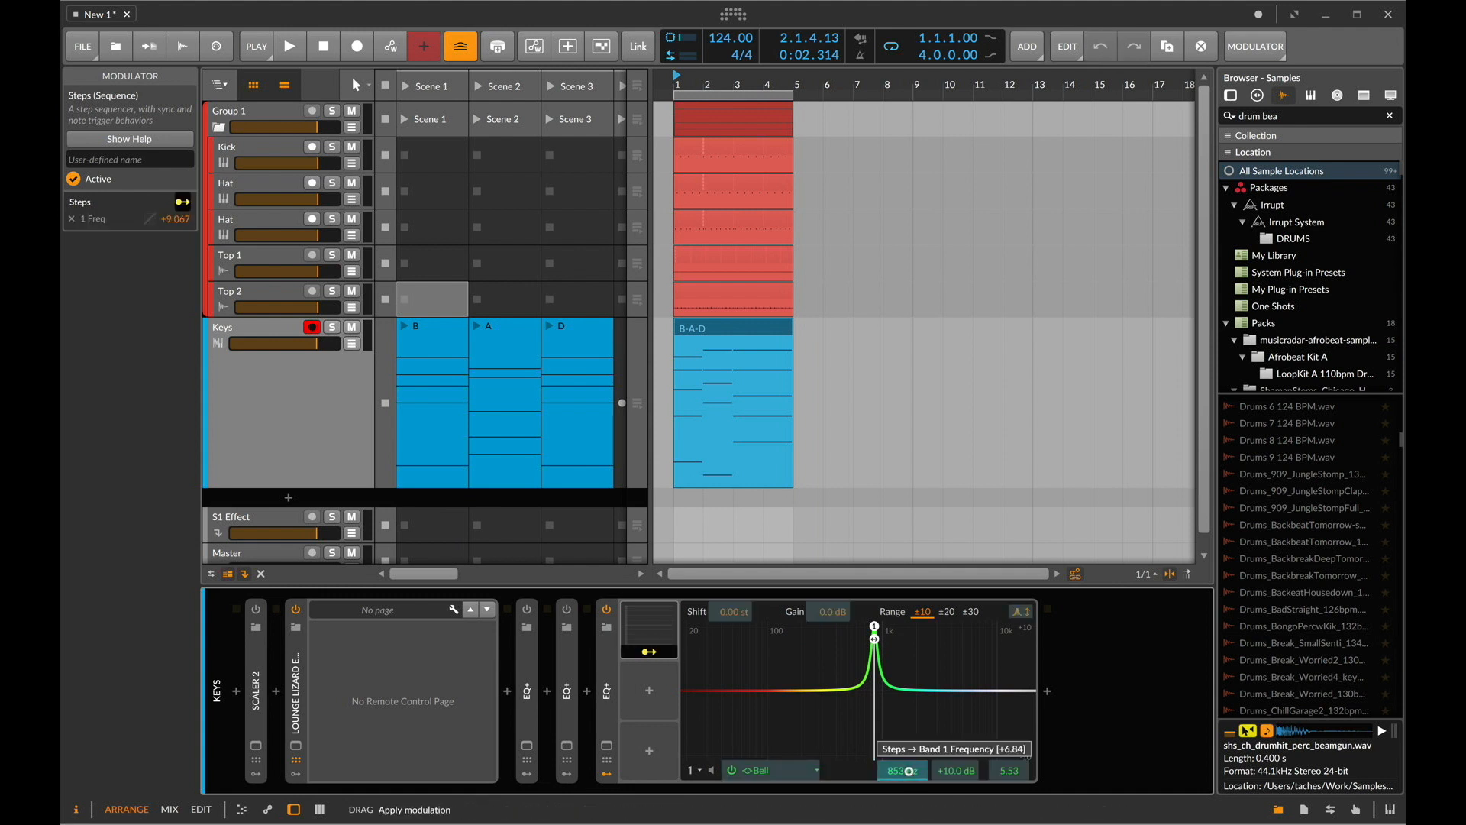
Randomize the Steps modulator's 16-step pattern twice during playback, and stop once the peak movement has been heard.
key(space)
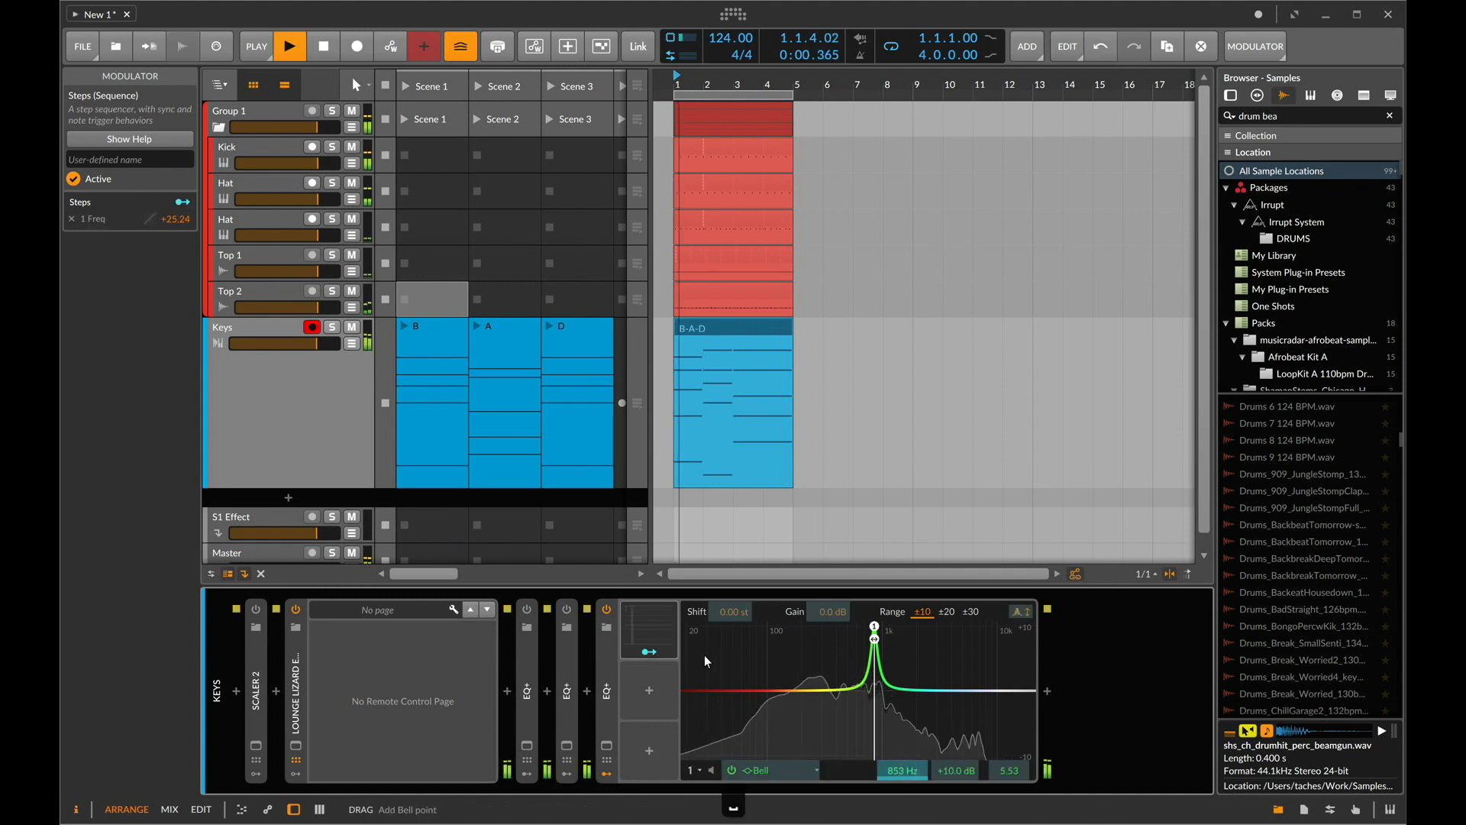
click(666, 628)
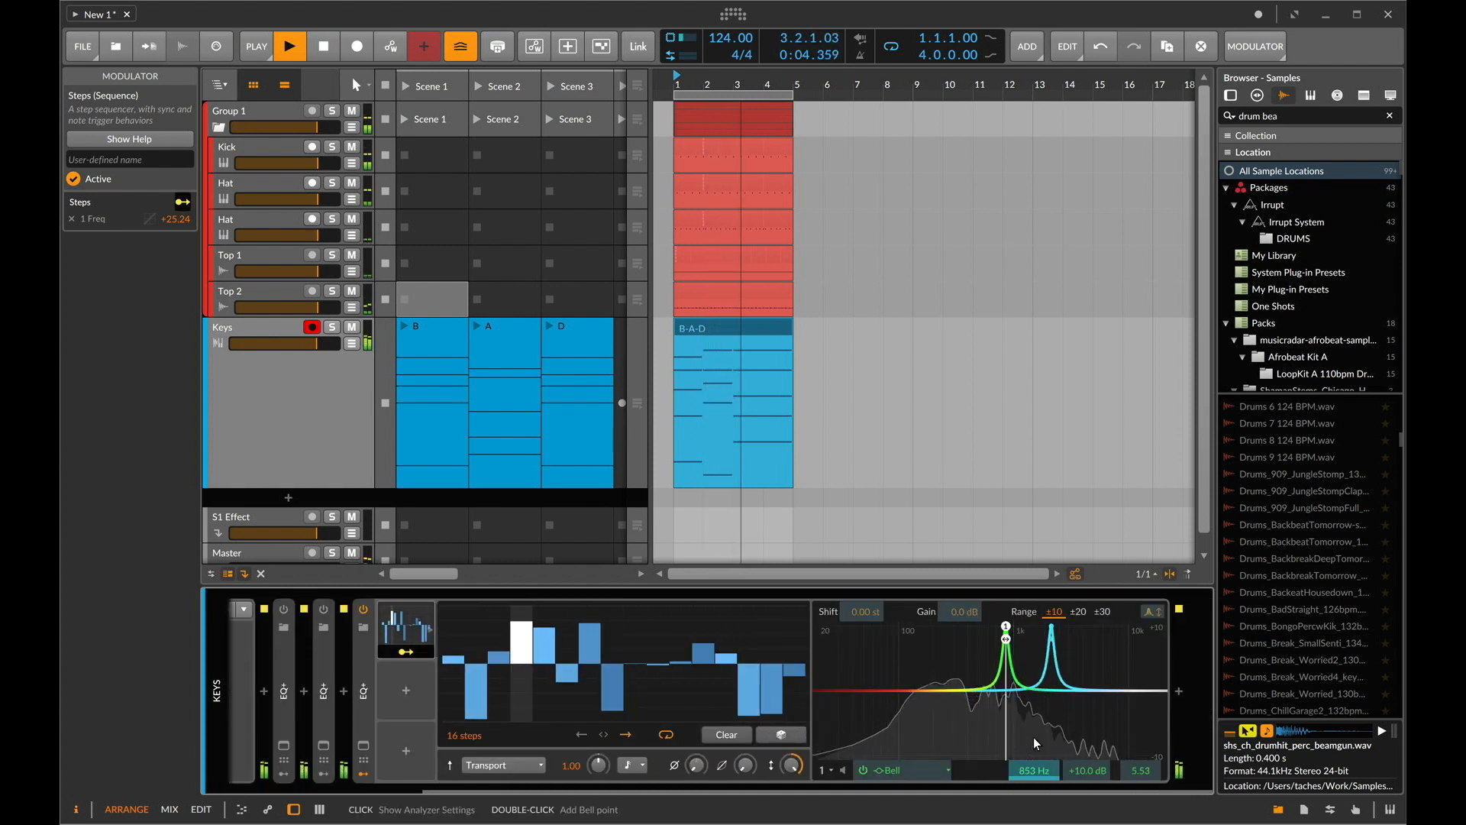
click(781, 735)
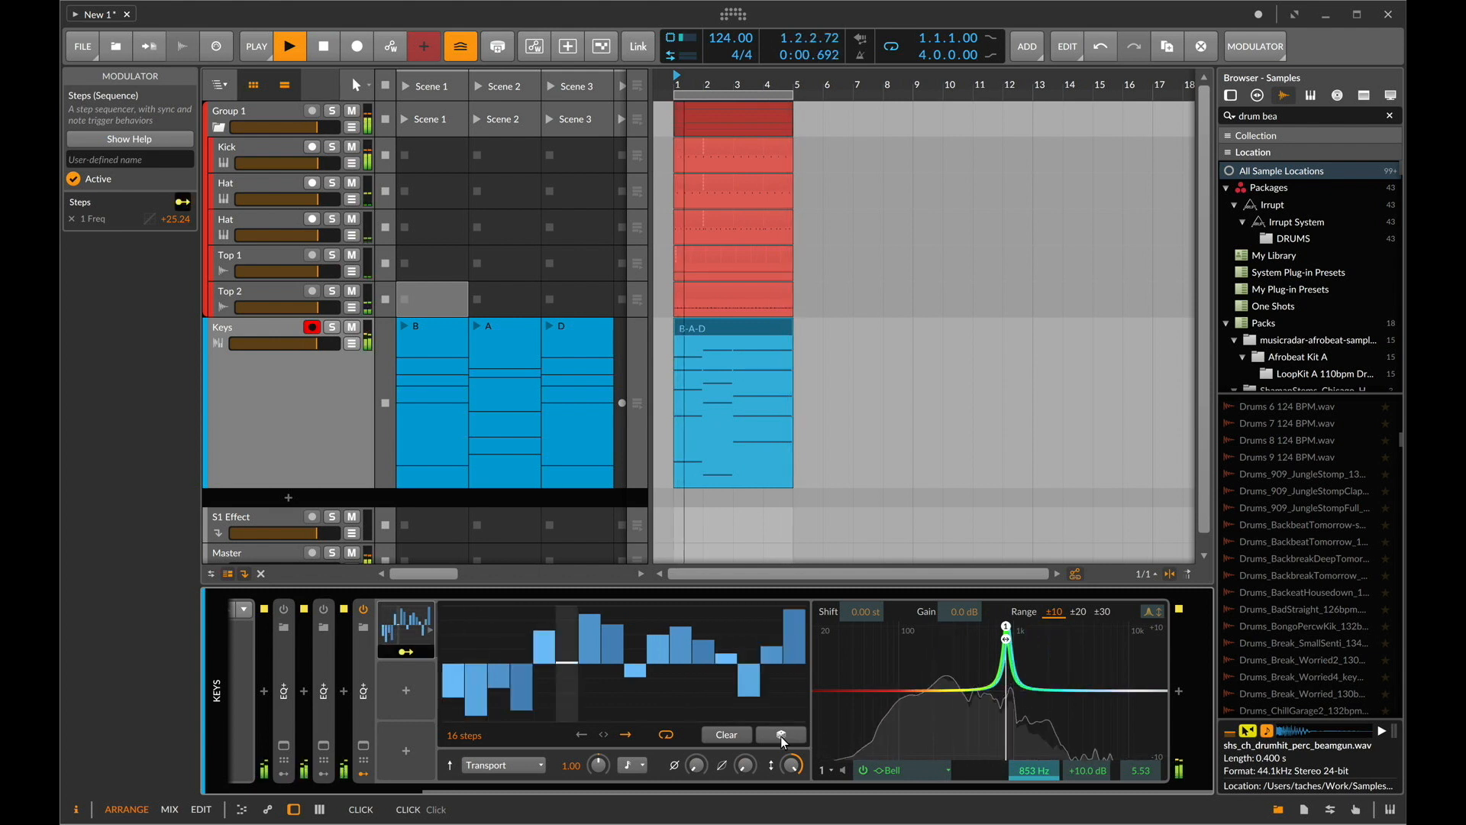
click(781, 735)
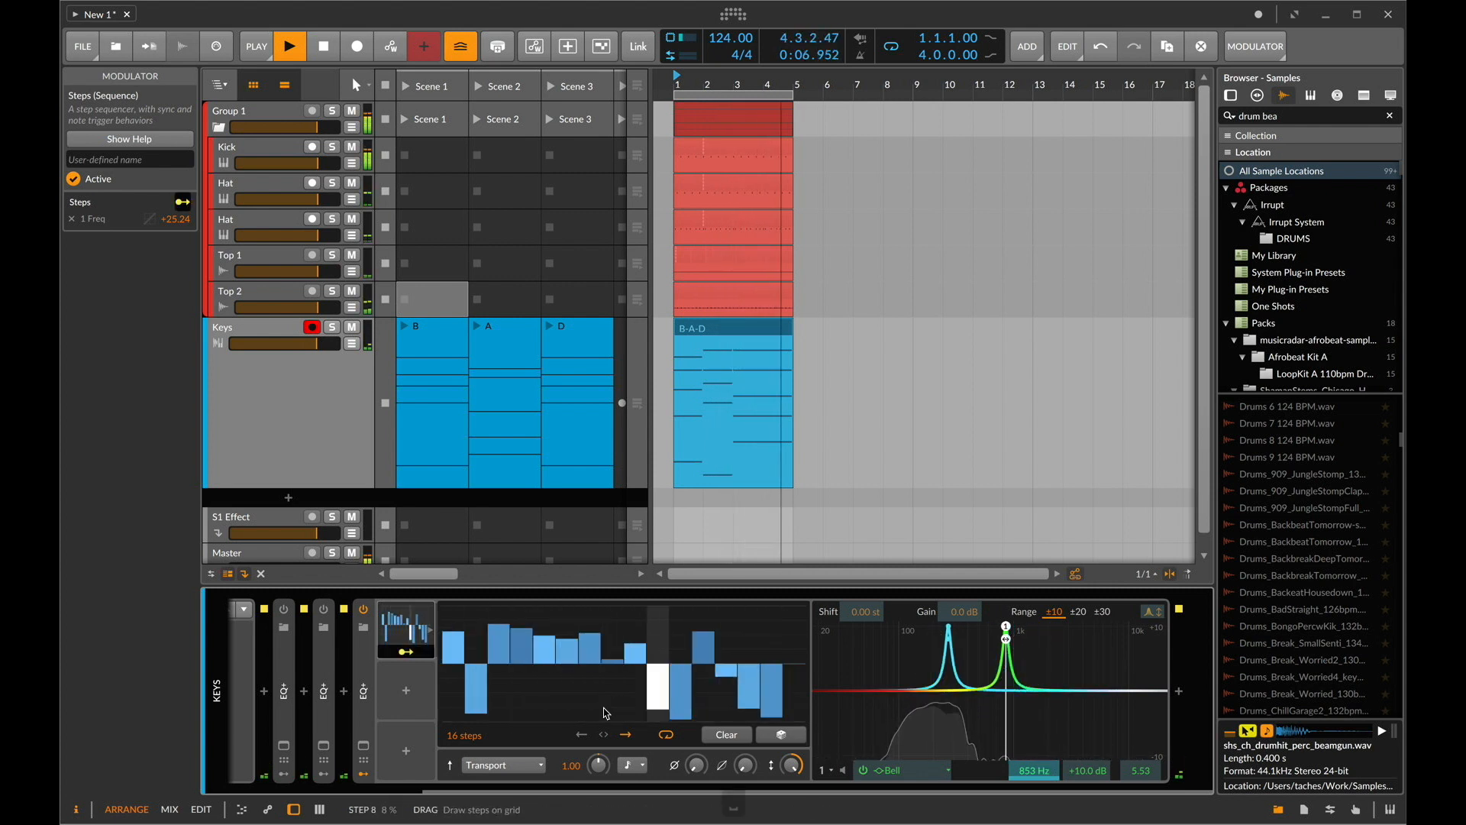
key(space)
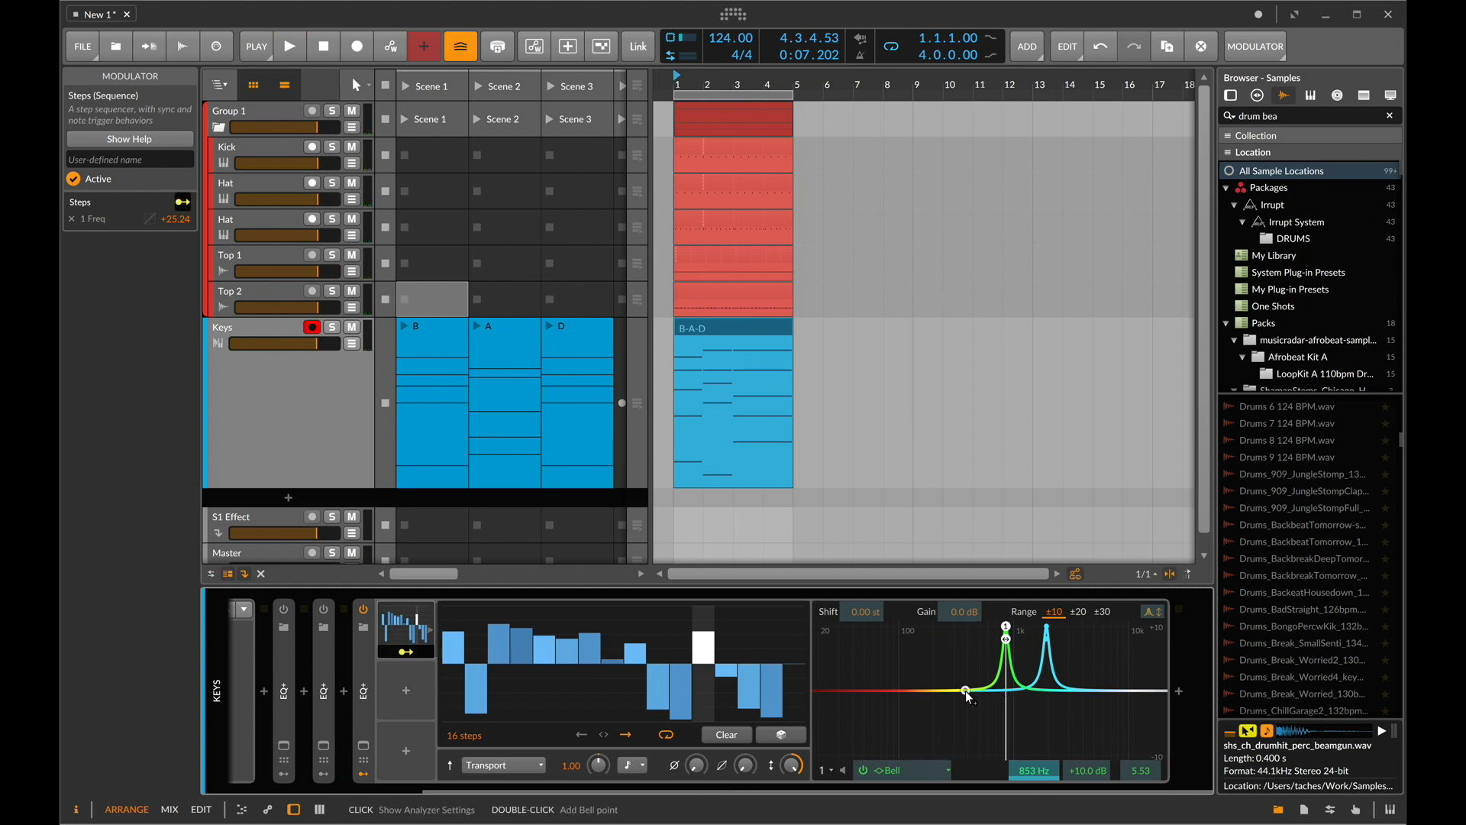
Add a second bell band at about 379 Hz with about +10.4 dB gain and Q 8.33, and collapse the Steps pattern editor.
double_click(965, 690)
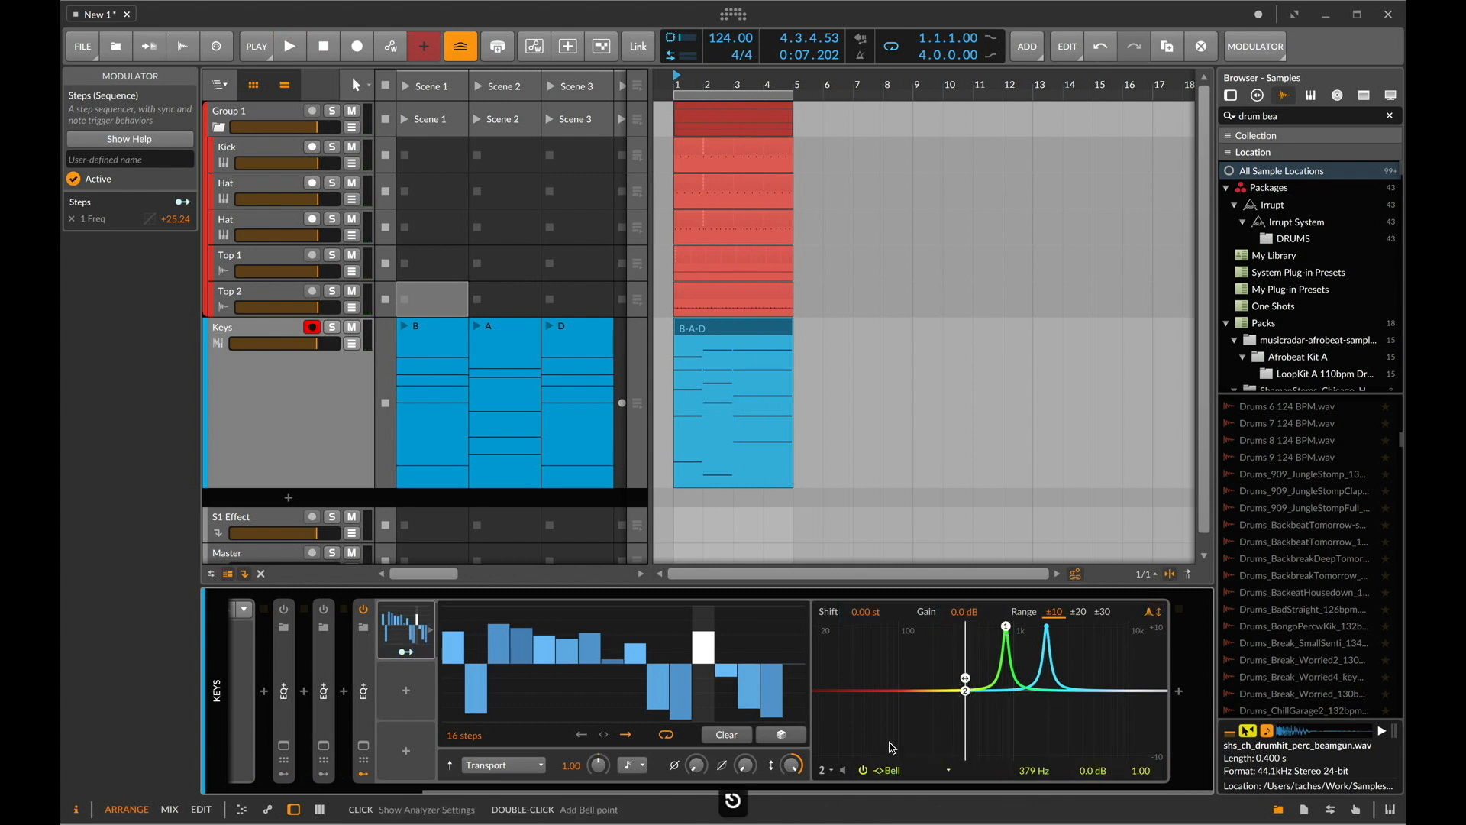
drag(1097, 770, 1097, 487)
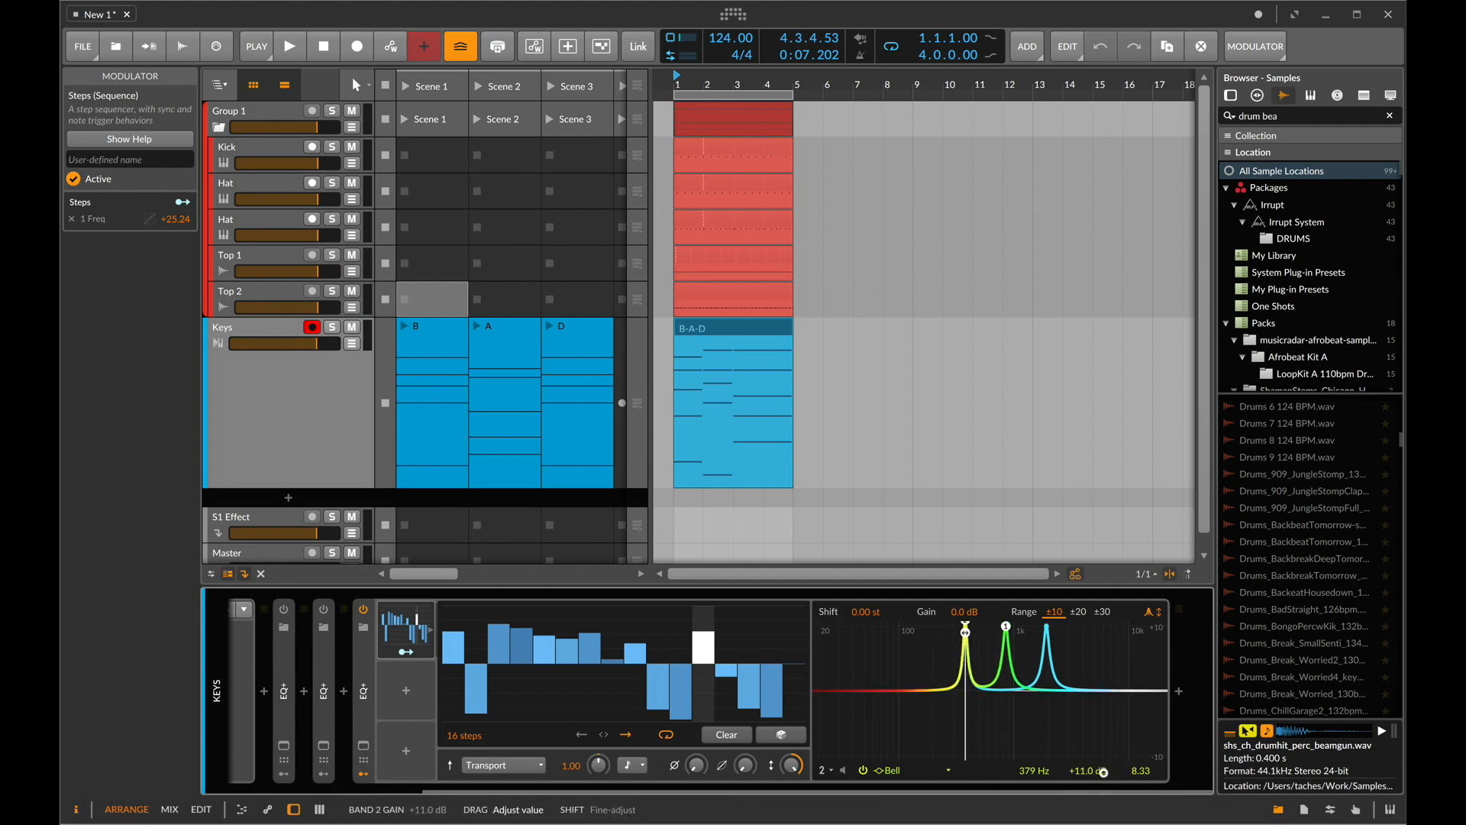
click(412, 632)
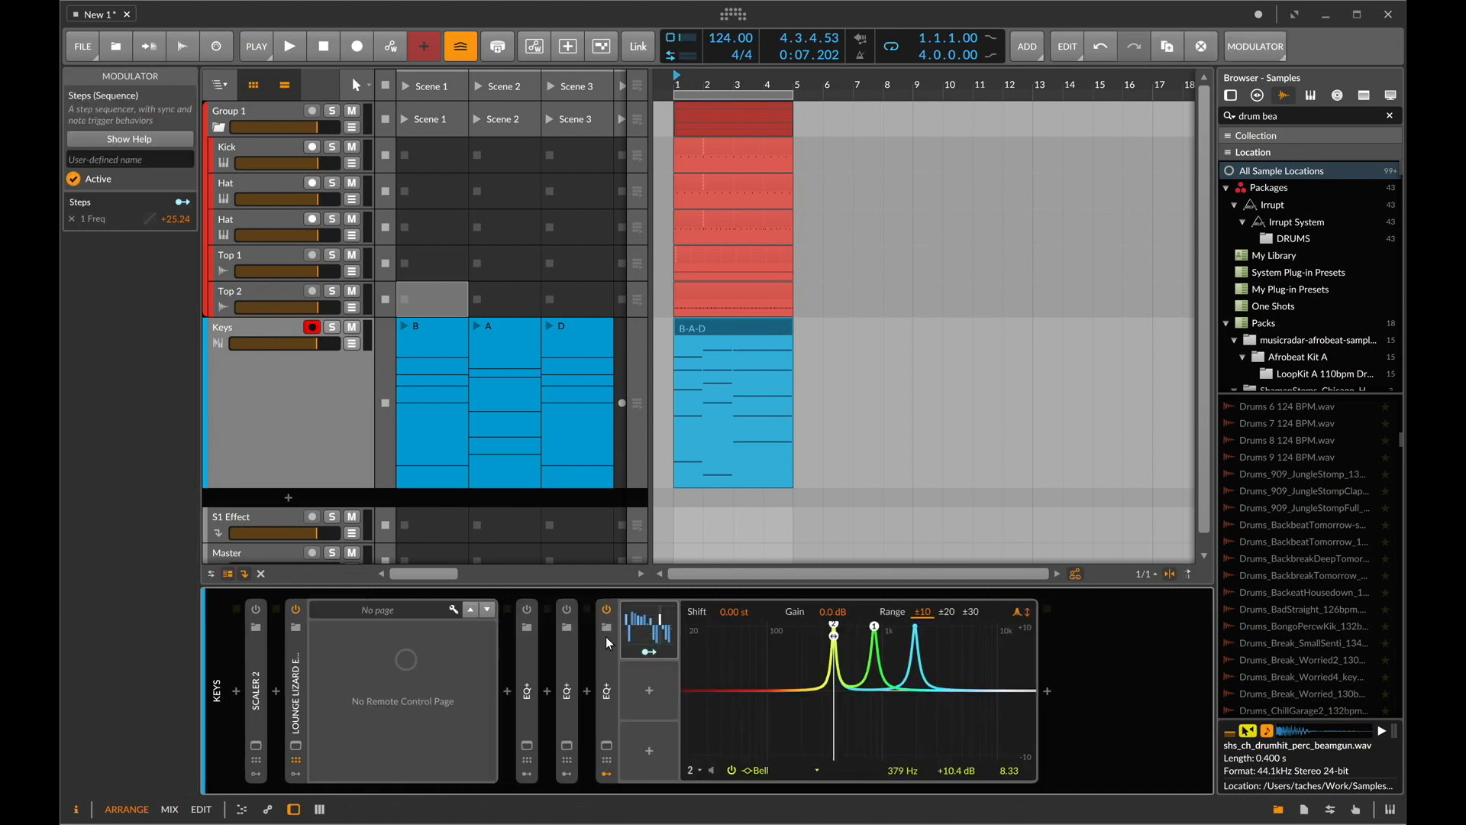
Duplicate the Steps modulator into the second slot and map the copy to the Band 2 frequency with an amount of +34.22.
drag(642, 633, 653, 706)
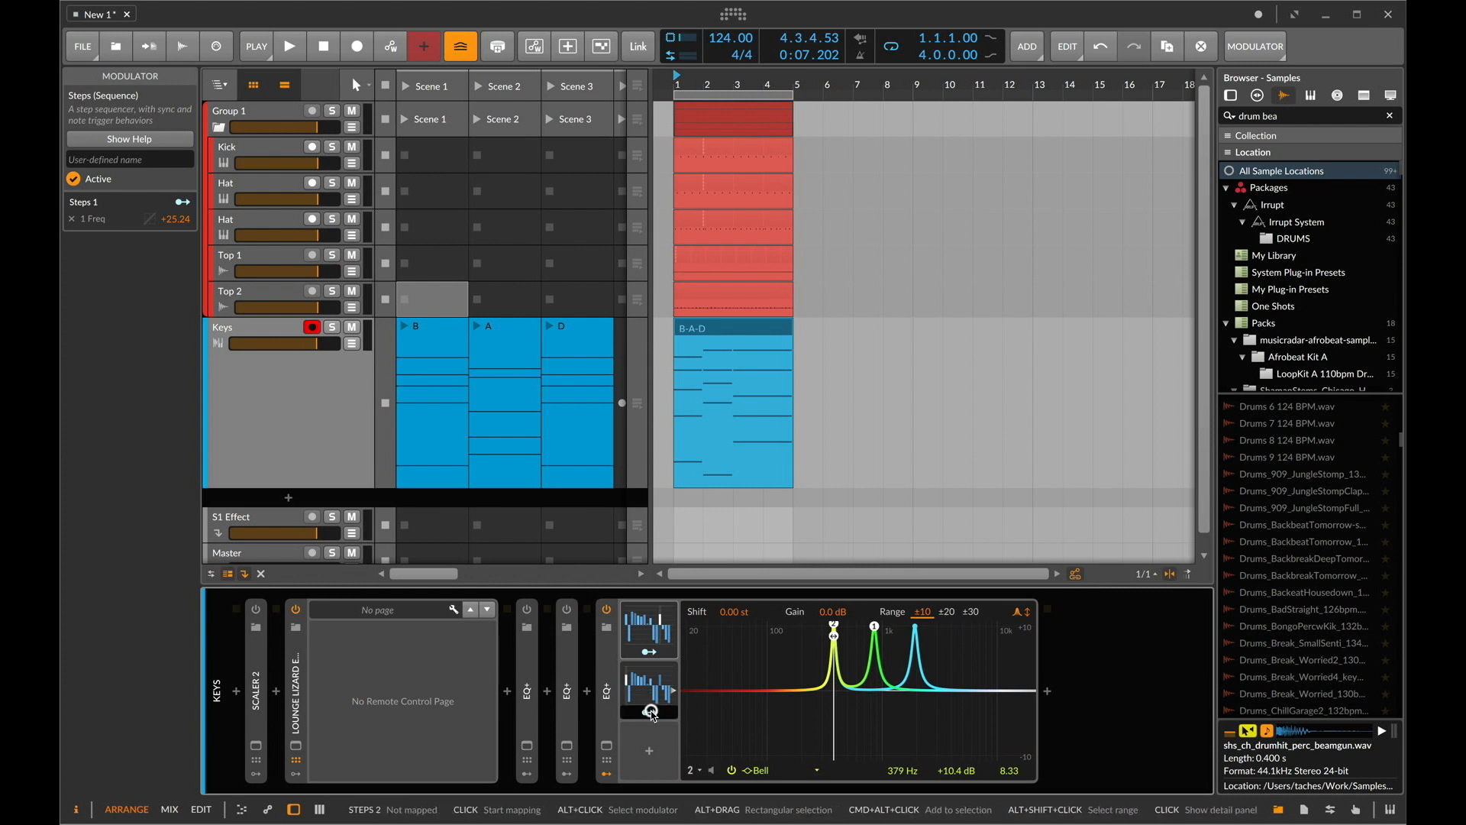
click(652, 712)
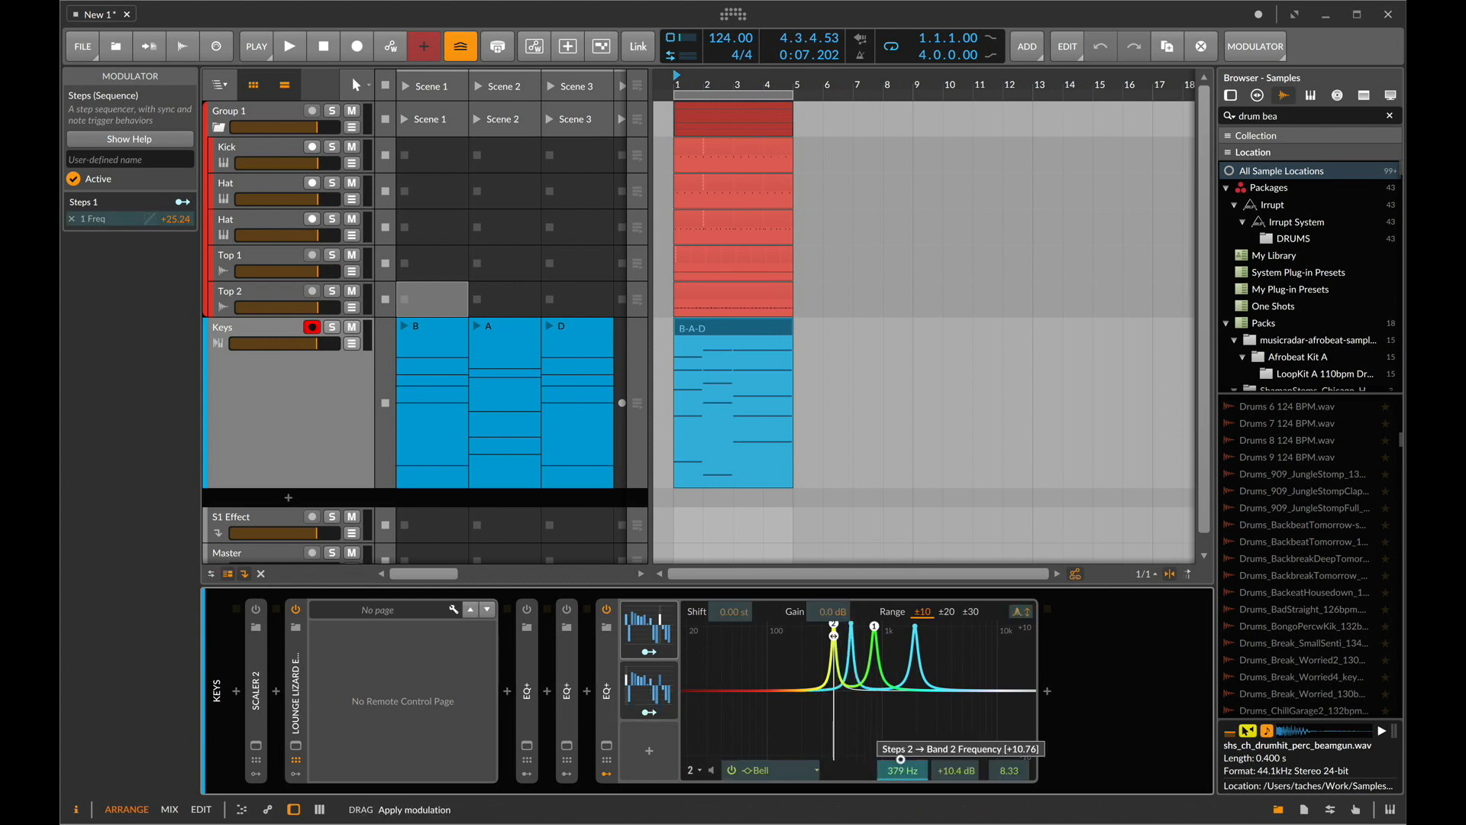
click(662, 713)
Randomize the pattern of the second Steps modulator and start playback to hear both moving bands.
click(1019, 735)
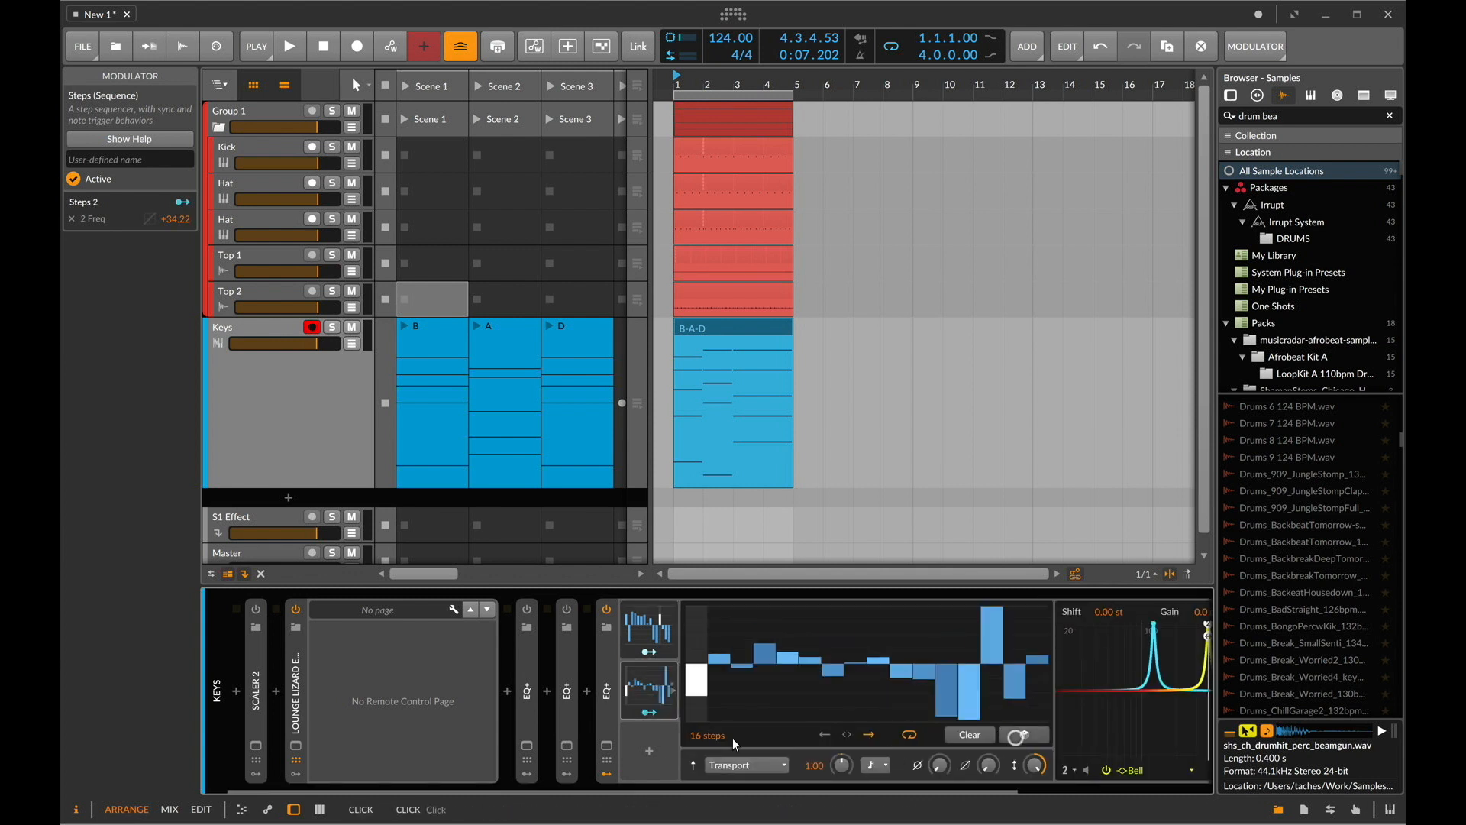
key(space)
scroll(1061, 732, right, 5)
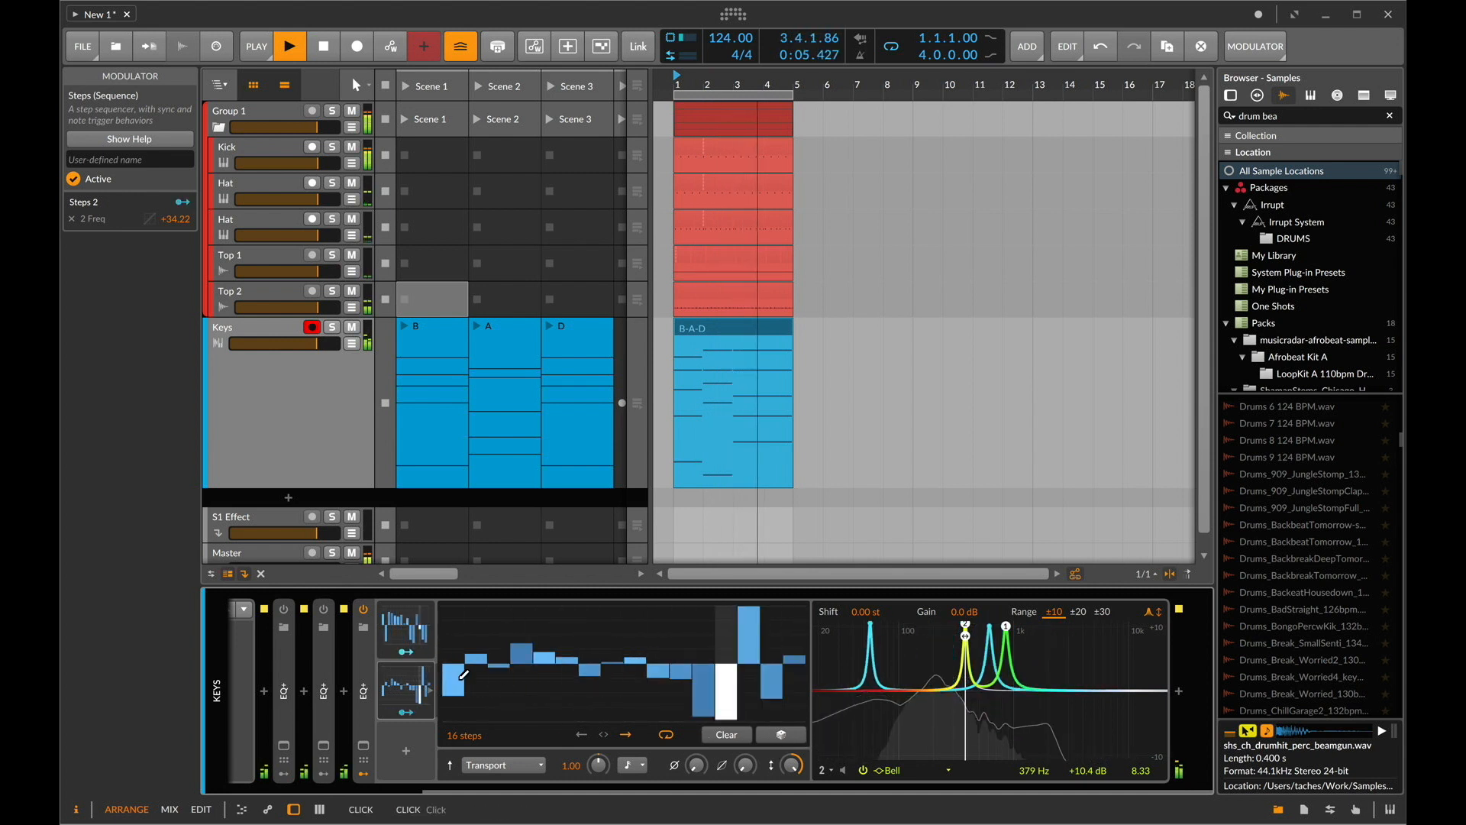
Undo the last change and duplicate the second Steps modulator into the EQ+'s third modulator slot.
scroll(407, 744, left, 3)
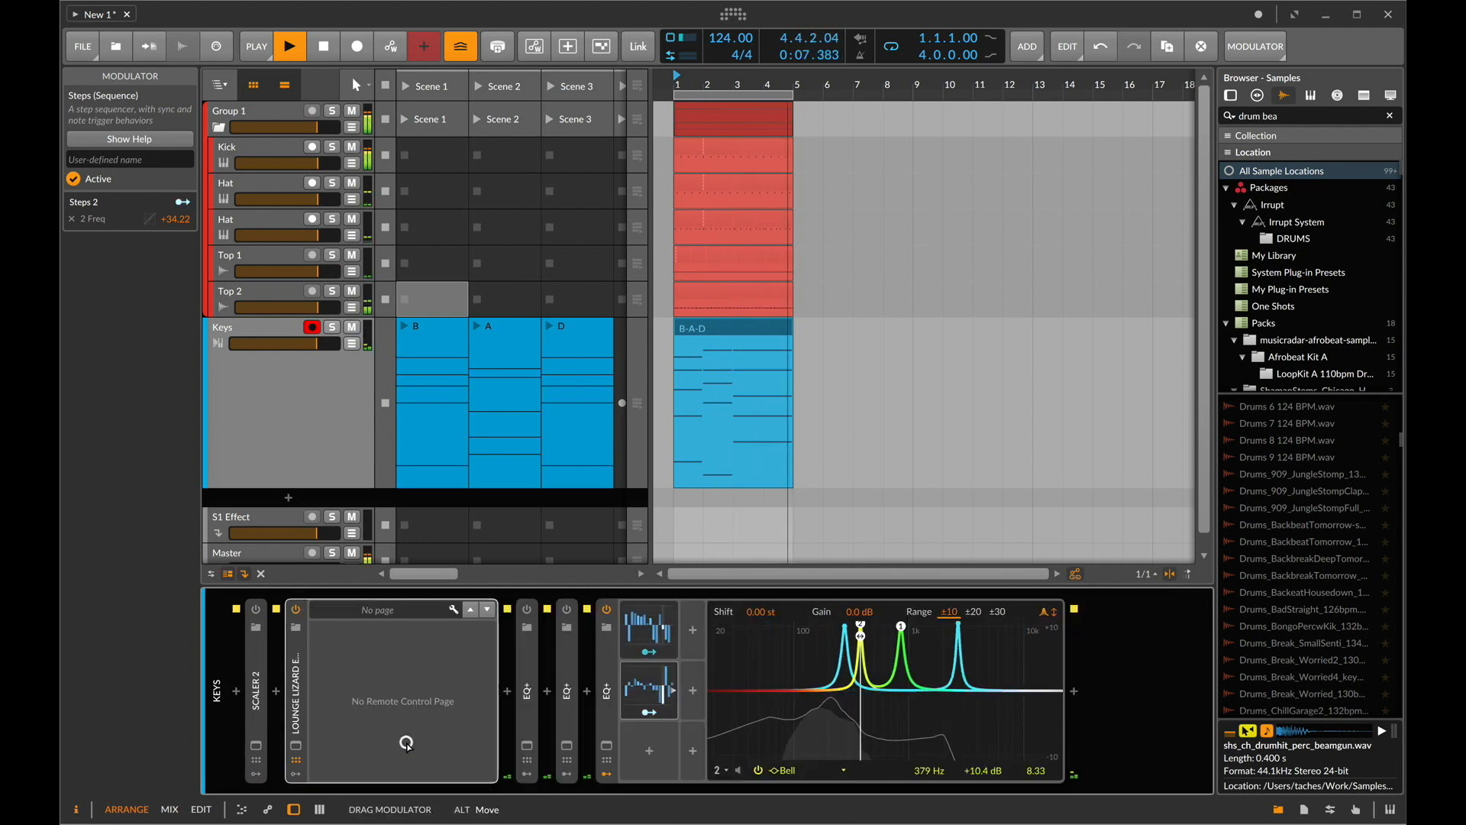
key(super+z)
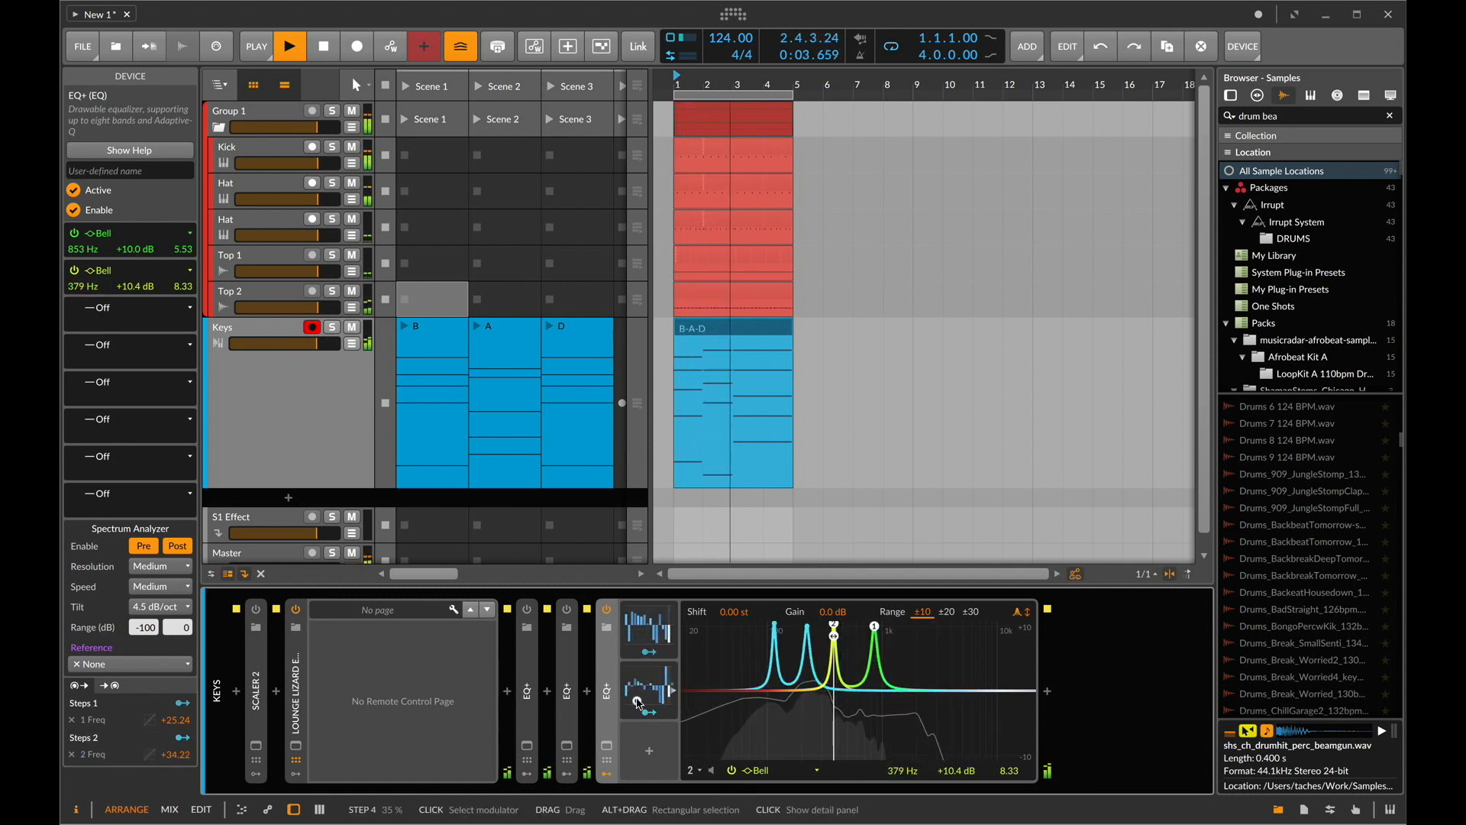
click(644, 765)
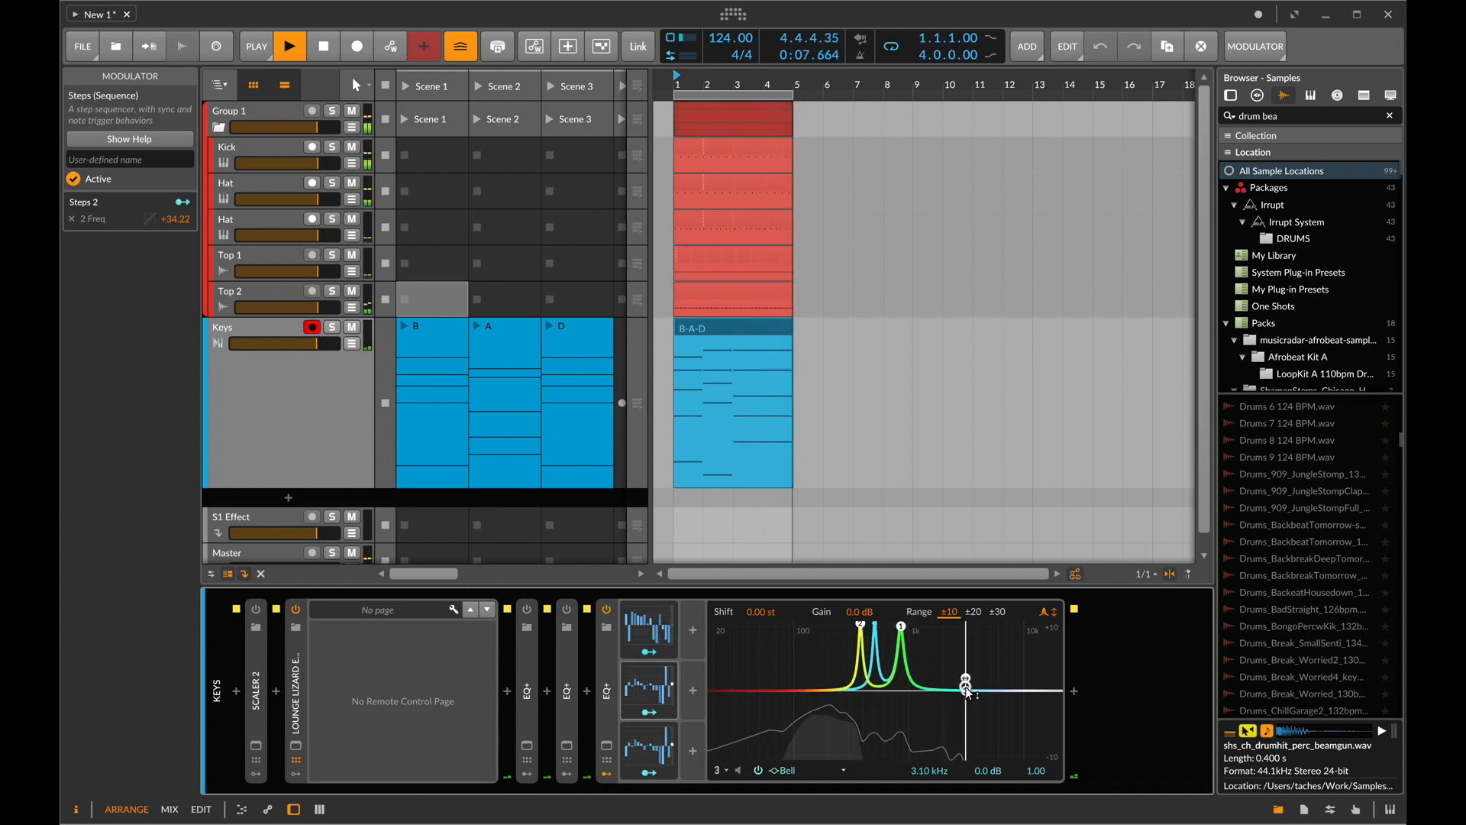
Add a third bell band at about 3.10 kHz, with Q 18.14 and about +11.1 dB gain.
double_click(965, 690)
drag(1035, 770, 1036, 710)
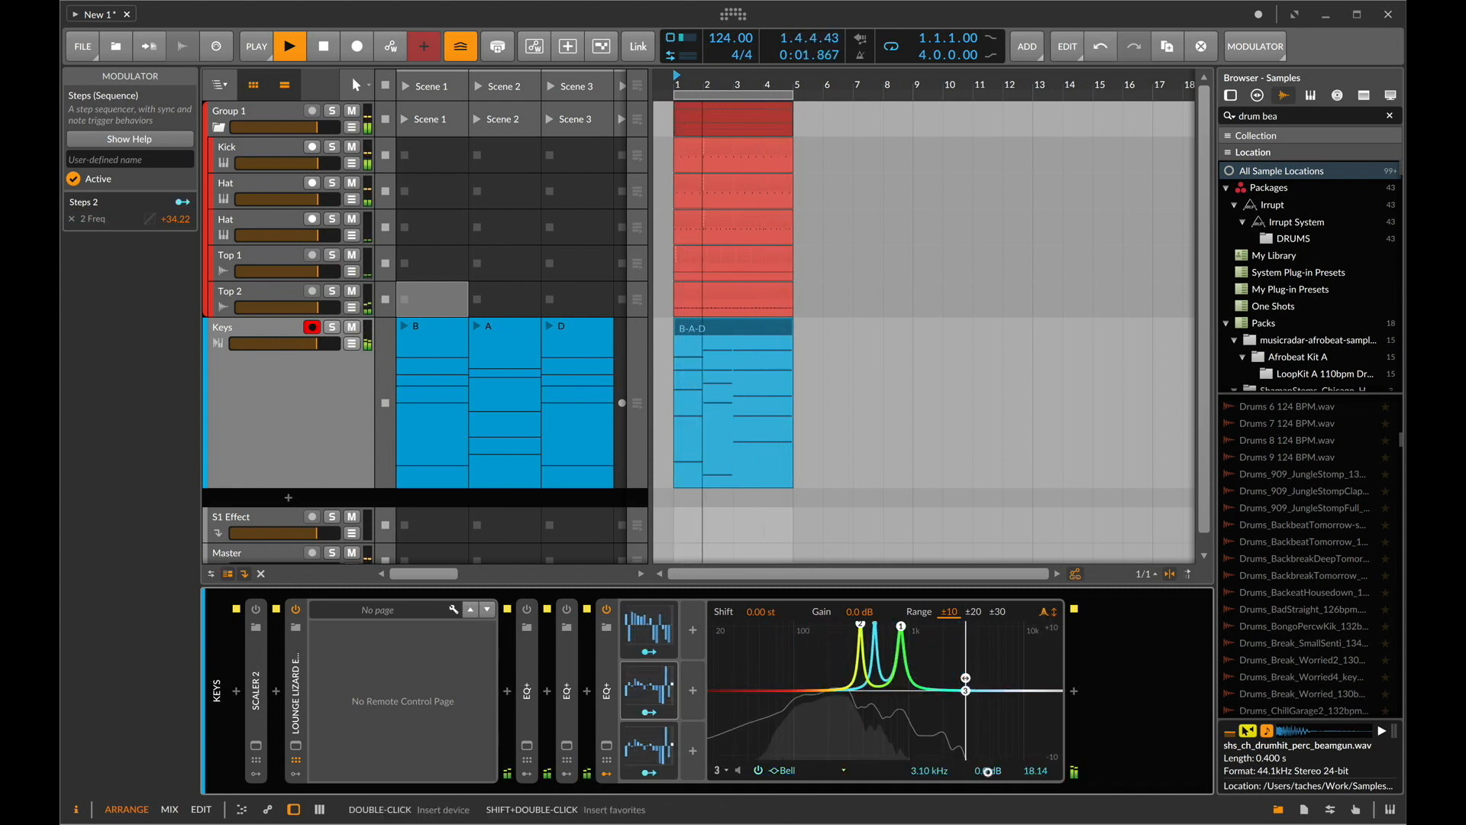
drag(987, 771, 987, 740)
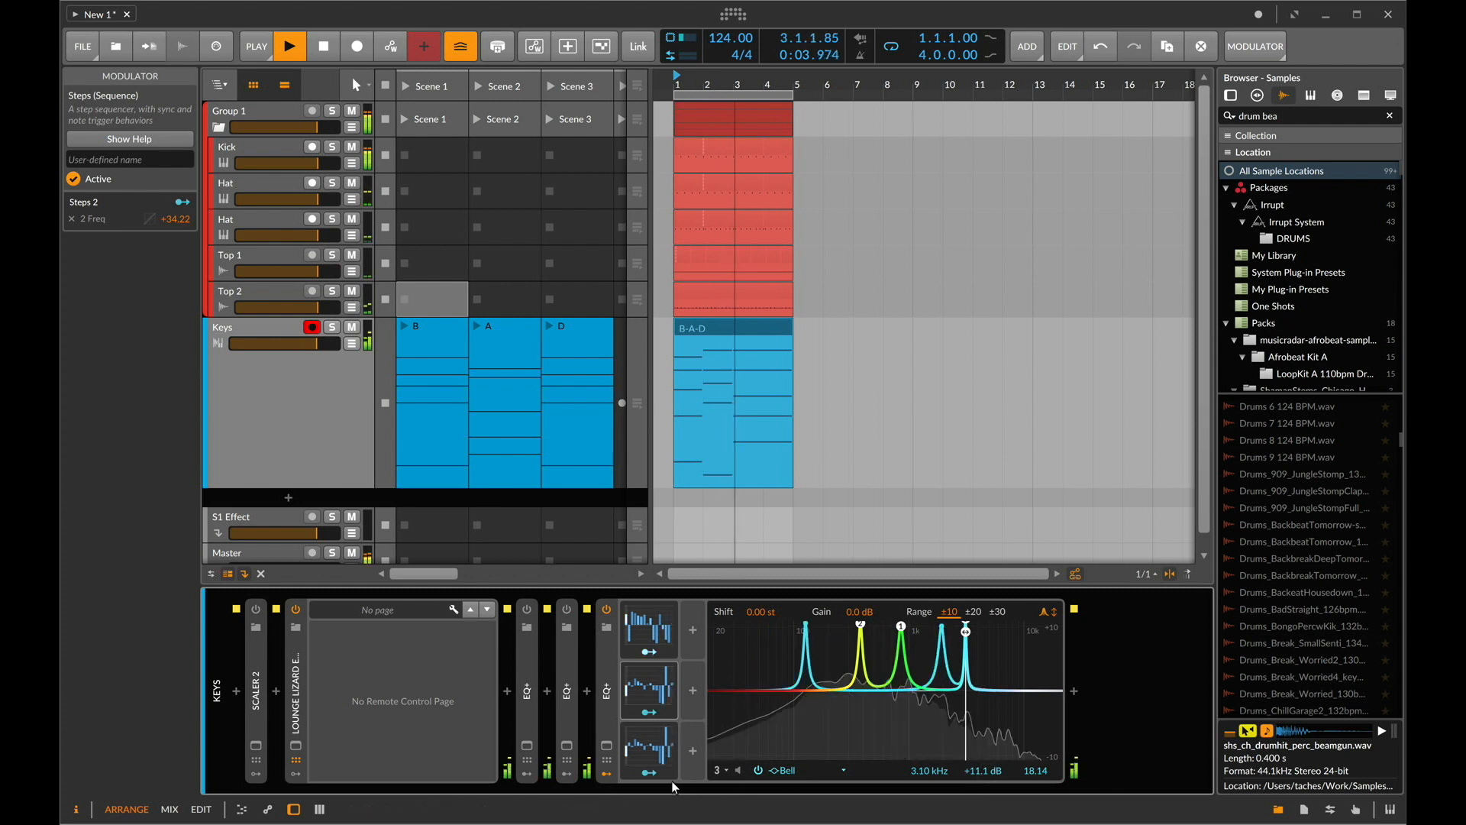
Map the third Steps modulator to the Band 3 frequency with an amount of +13.07 and randomize its pattern several times.
click(632, 775)
drag(930, 771, 930, 743)
click(647, 750)
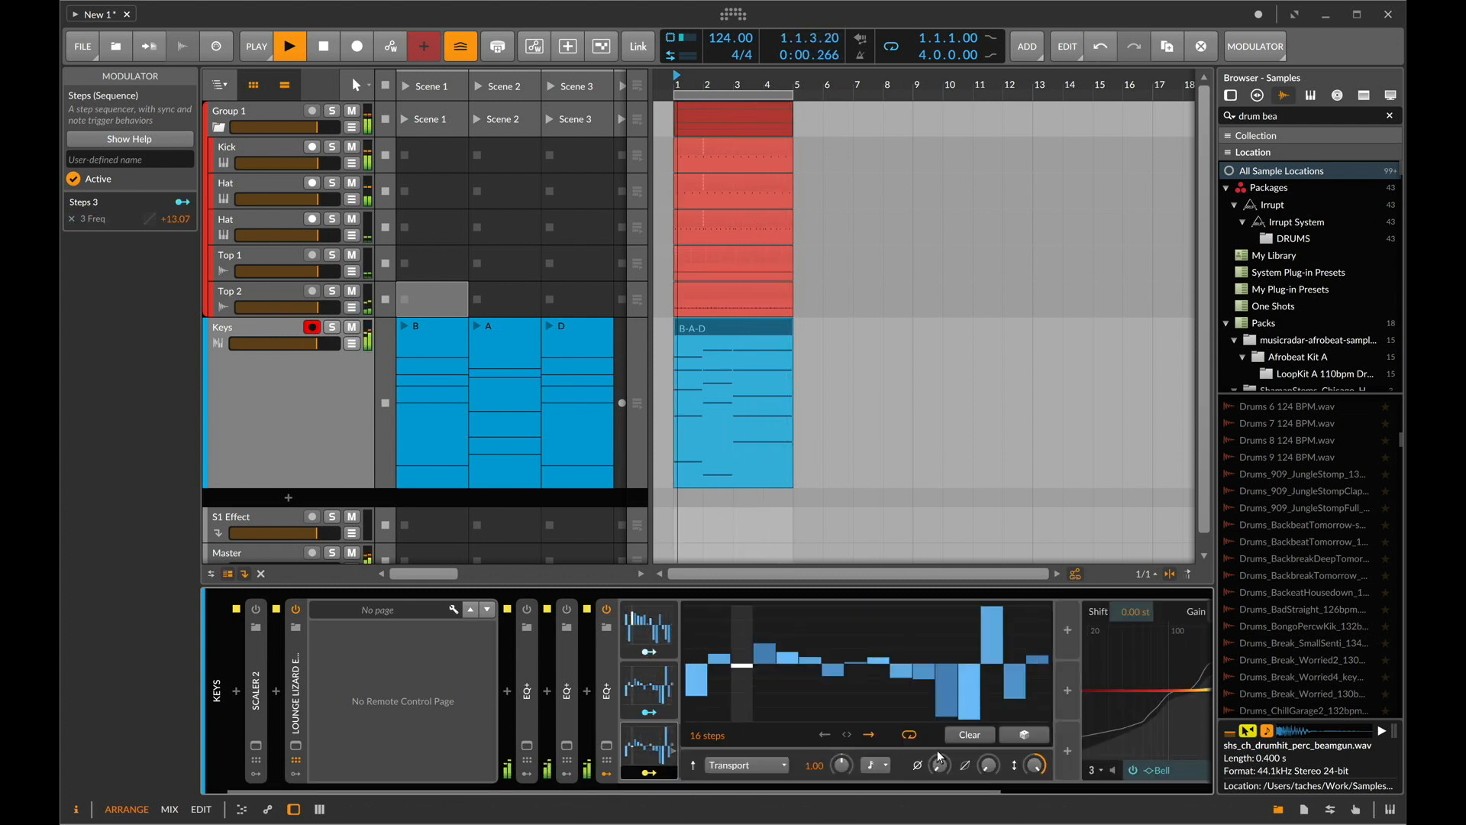
click(1005, 740)
click(1005, 741)
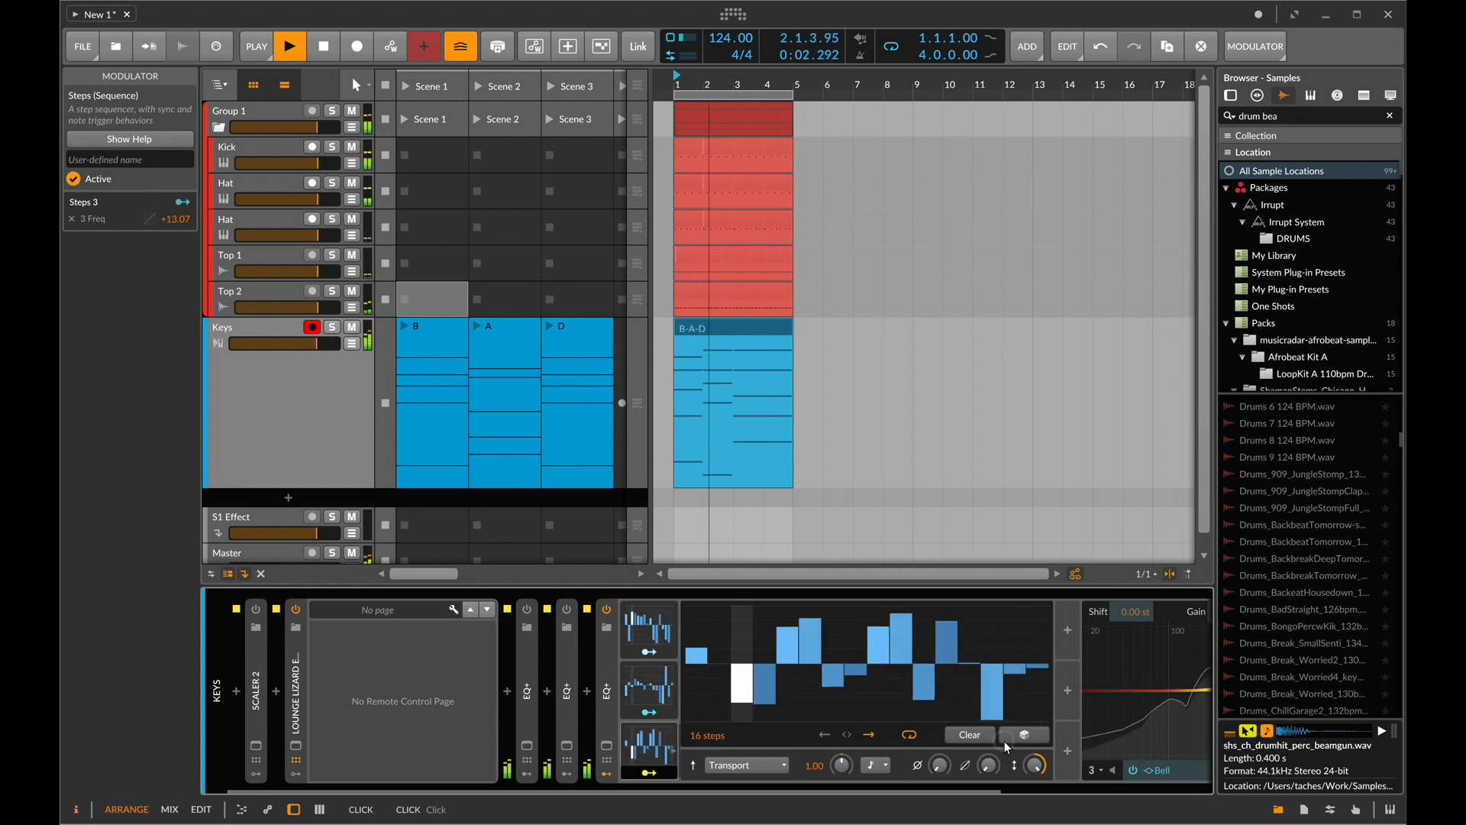
click(1005, 741)
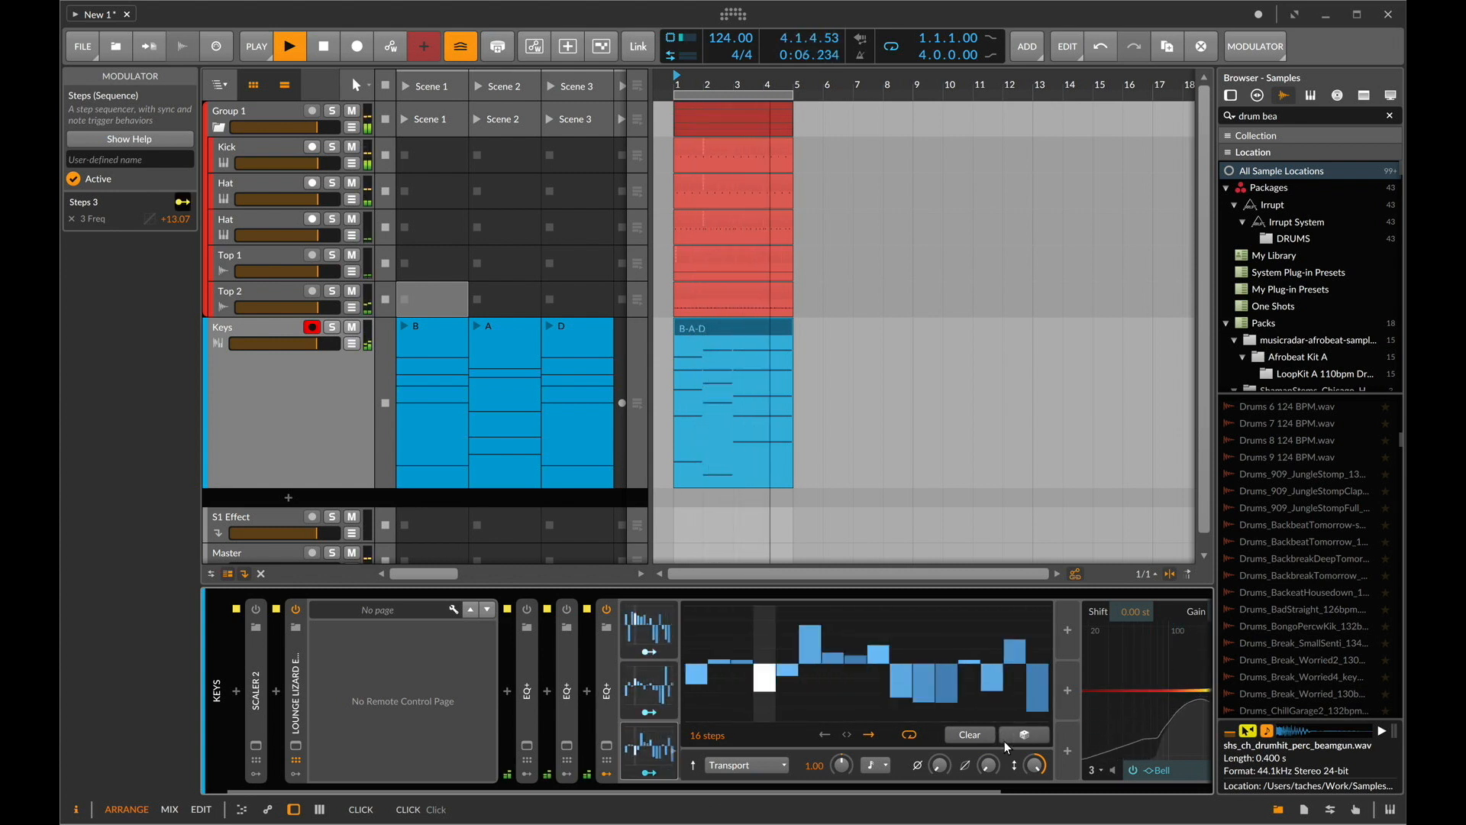
scroll(1004, 740, down, 3)
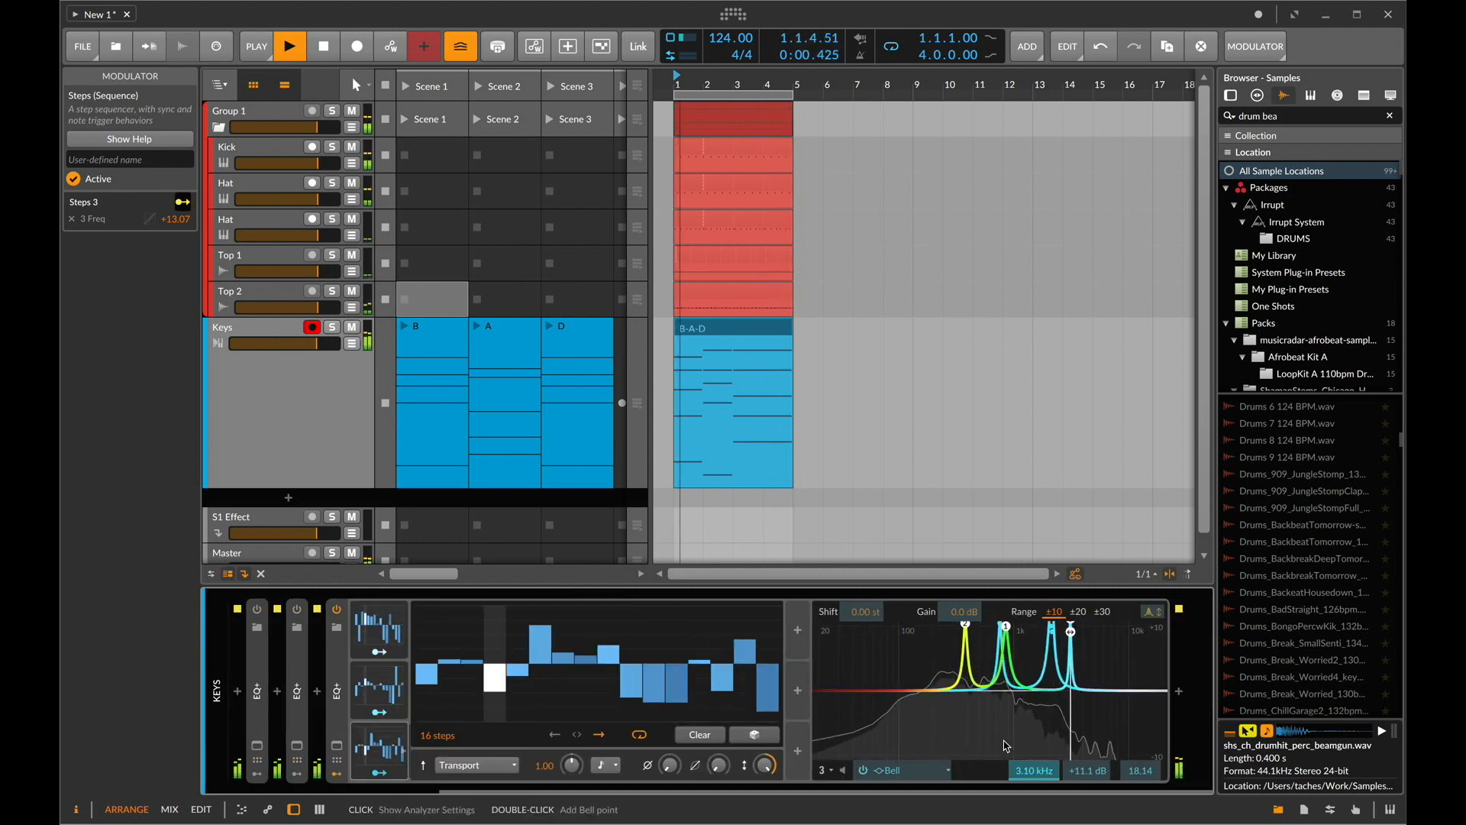
Duplicate the second Steps modulator into a fourth slot and add a fourth bell band at 211 Hz, -9.8 dB, Q 7.68.
key(space)
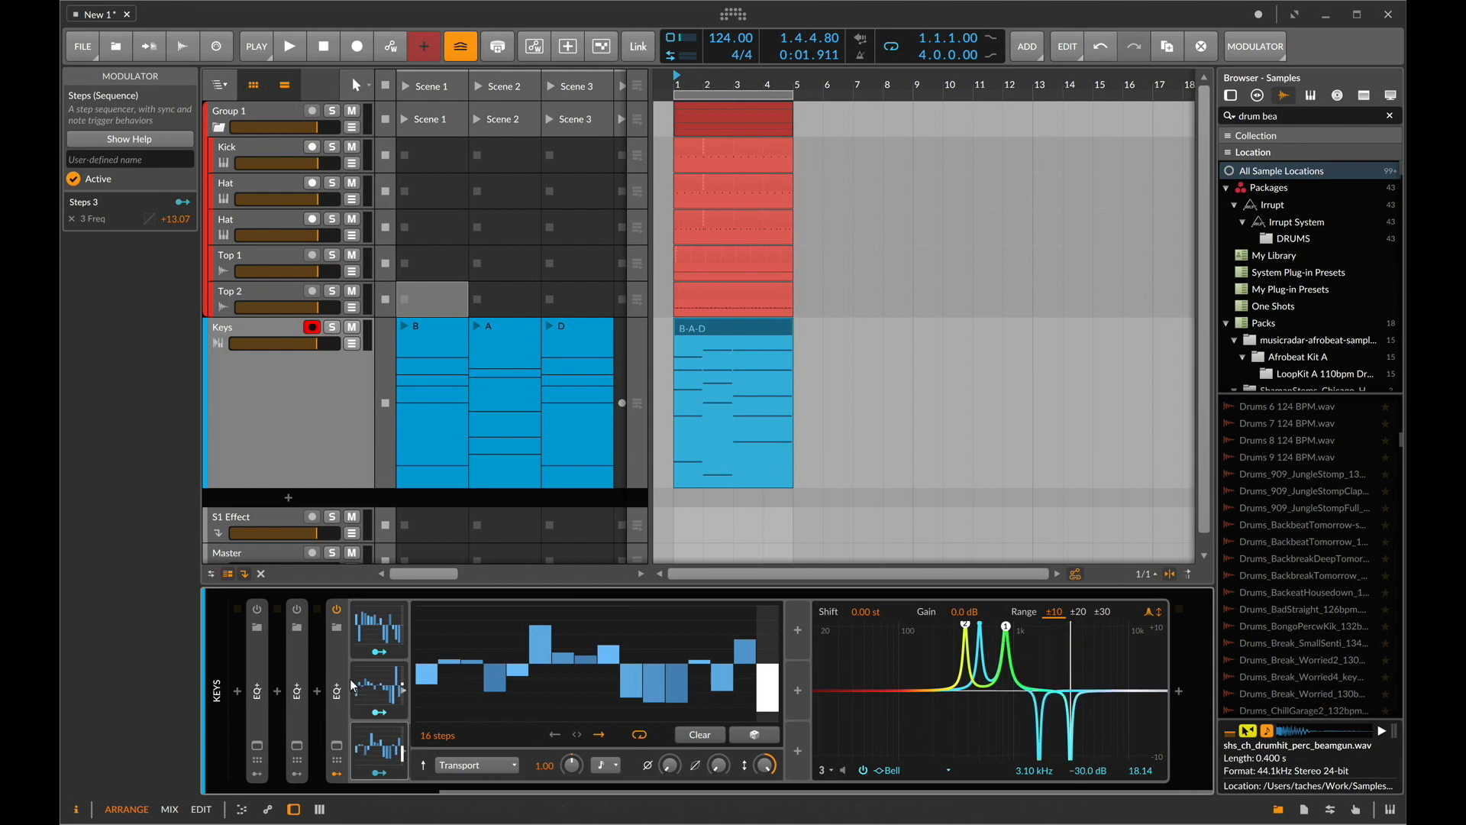
drag(379, 687, 707, 633)
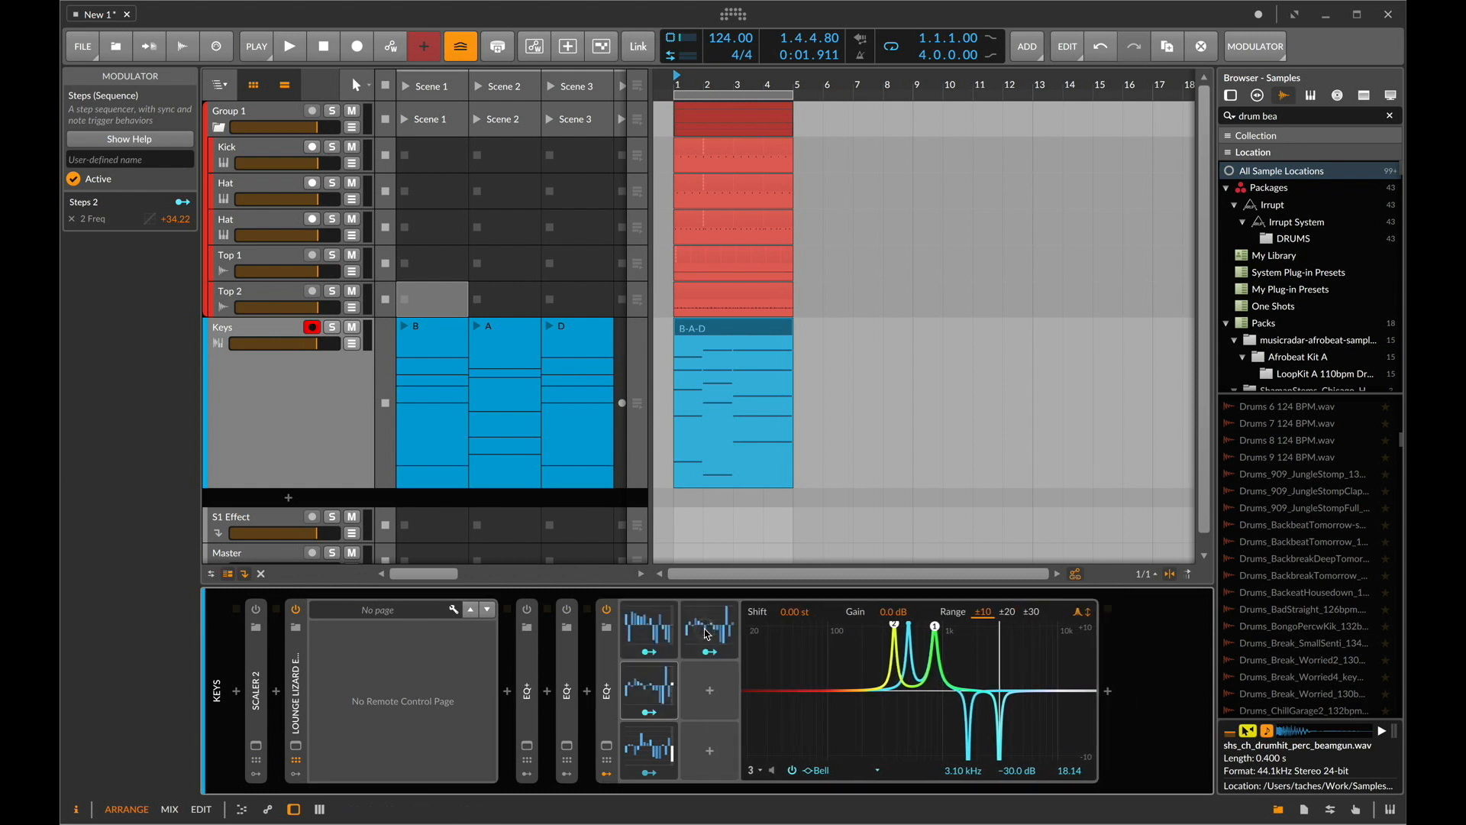
double_click(865, 690)
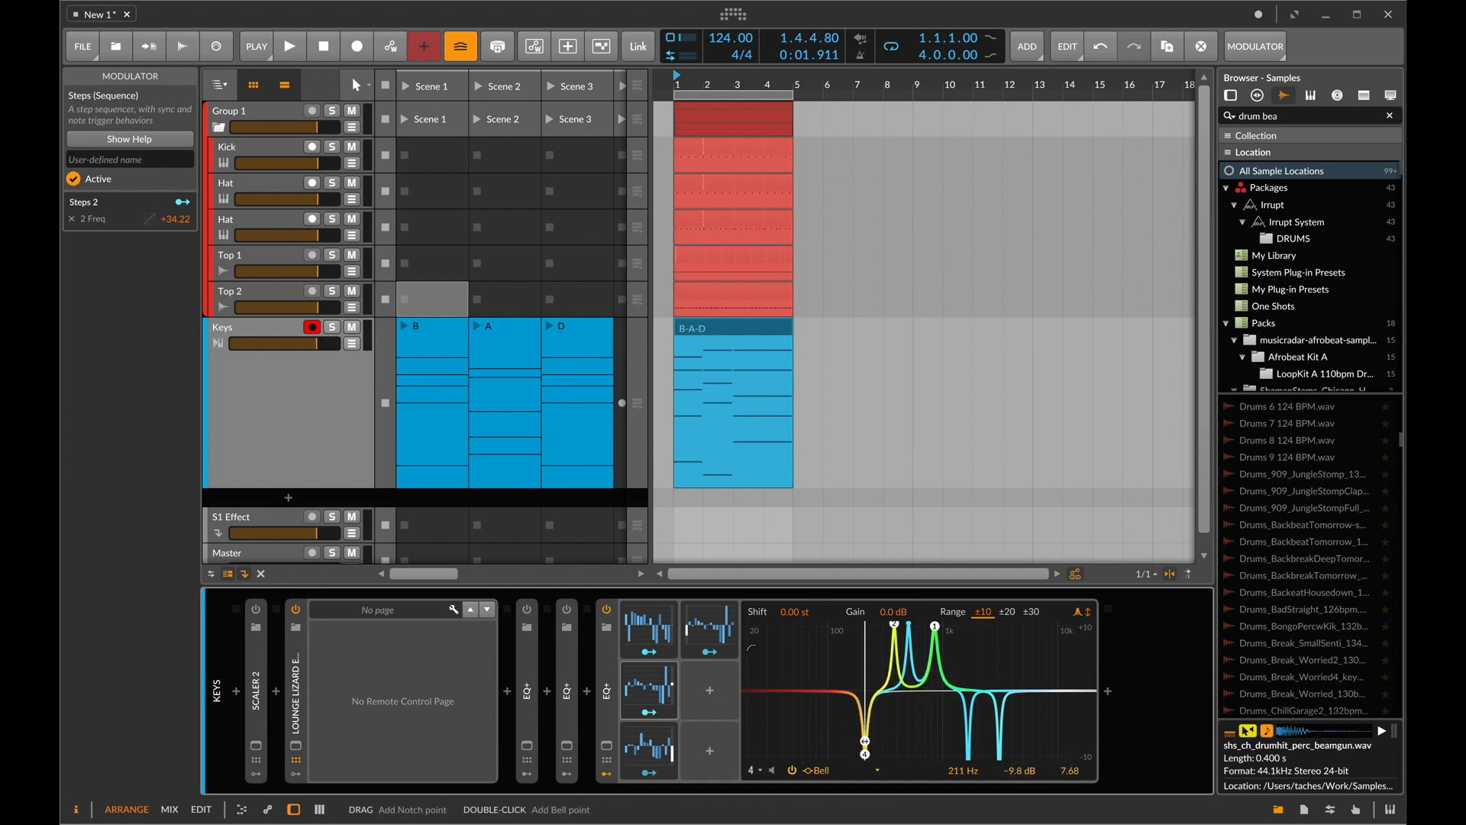
Map the fourth Steps modulator to the Band 4 frequency with an amount of +19.91 and audition the result briefly.
click(713, 646)
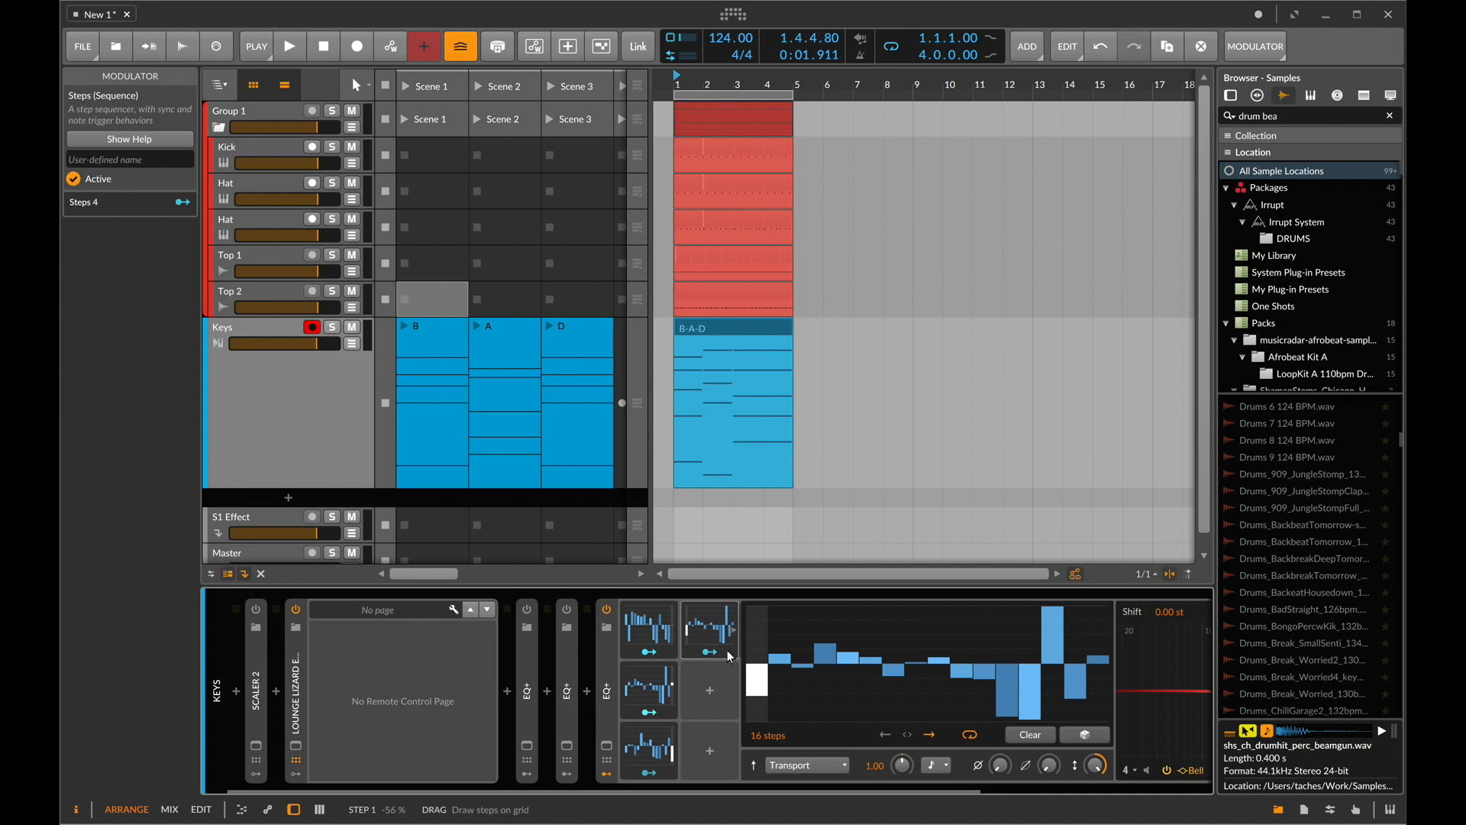
scroll(712, 656, right, 5)
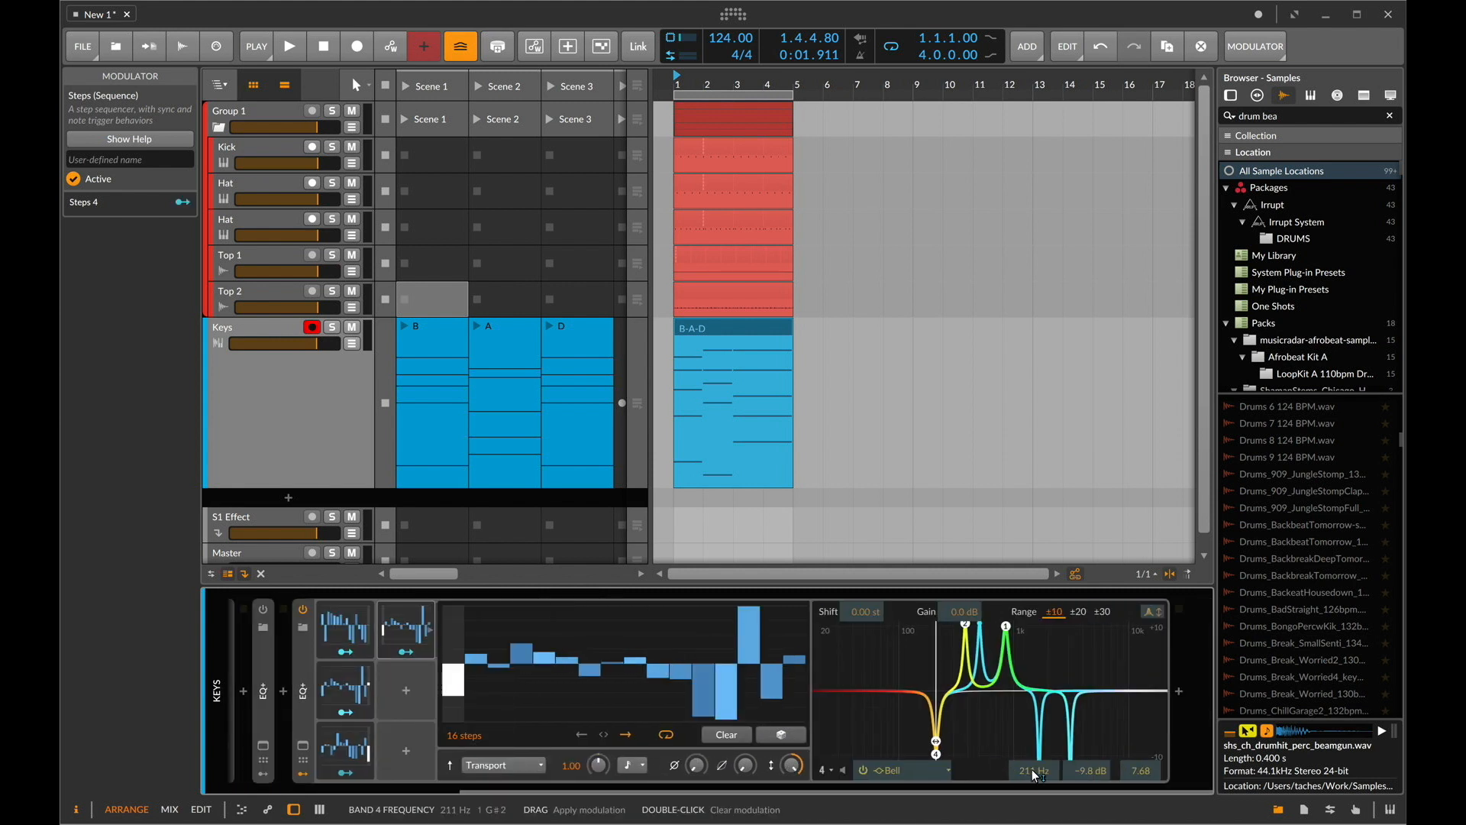
drag(1031, 770, 1031, 764)
key(space)
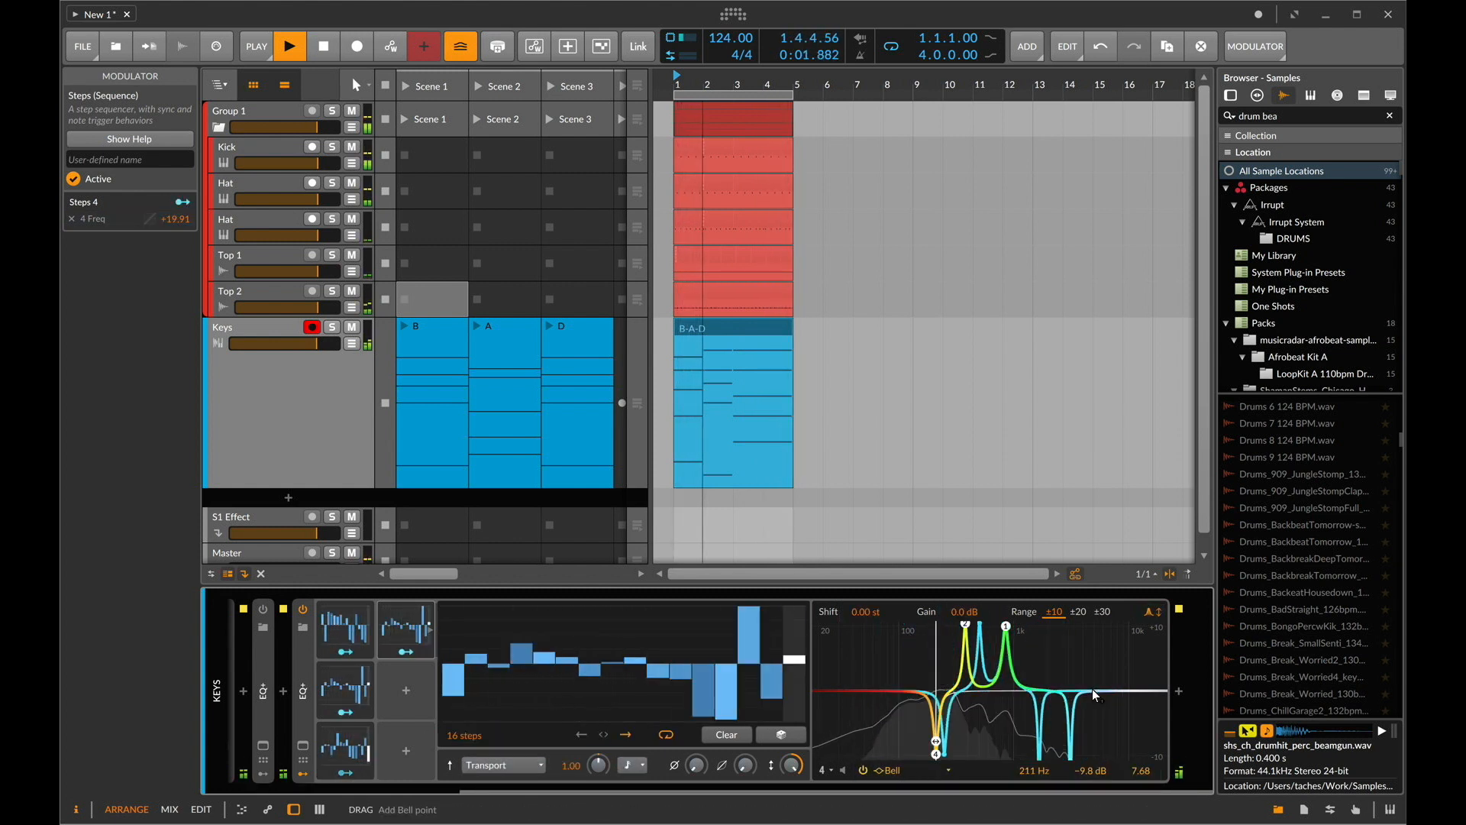
key(space)
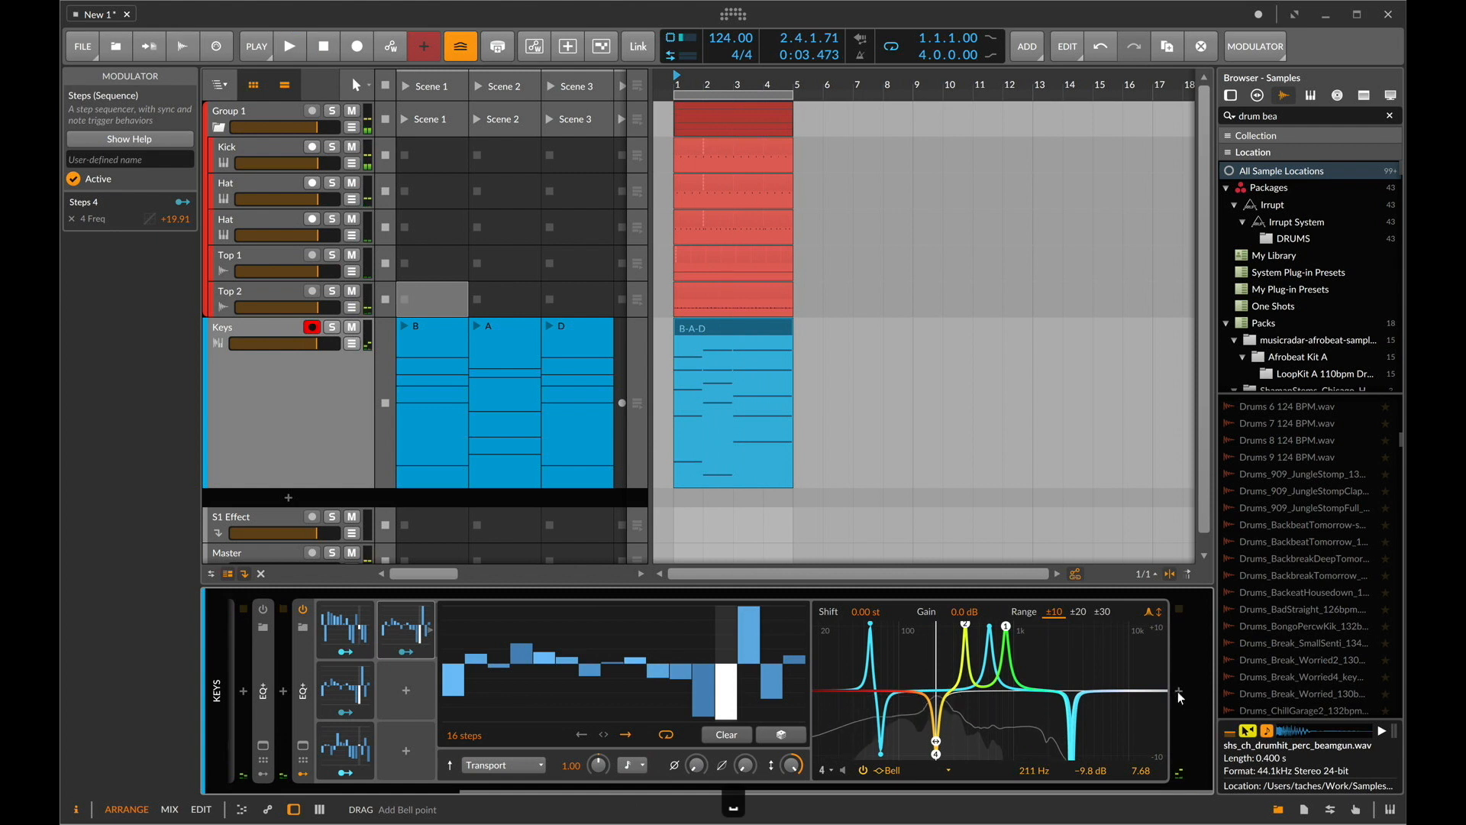
Add a Filter device after the EQ+ on the Keys track, set its frequency to about 571 Hz and start playback.
click(1179, 692)
text(fil)
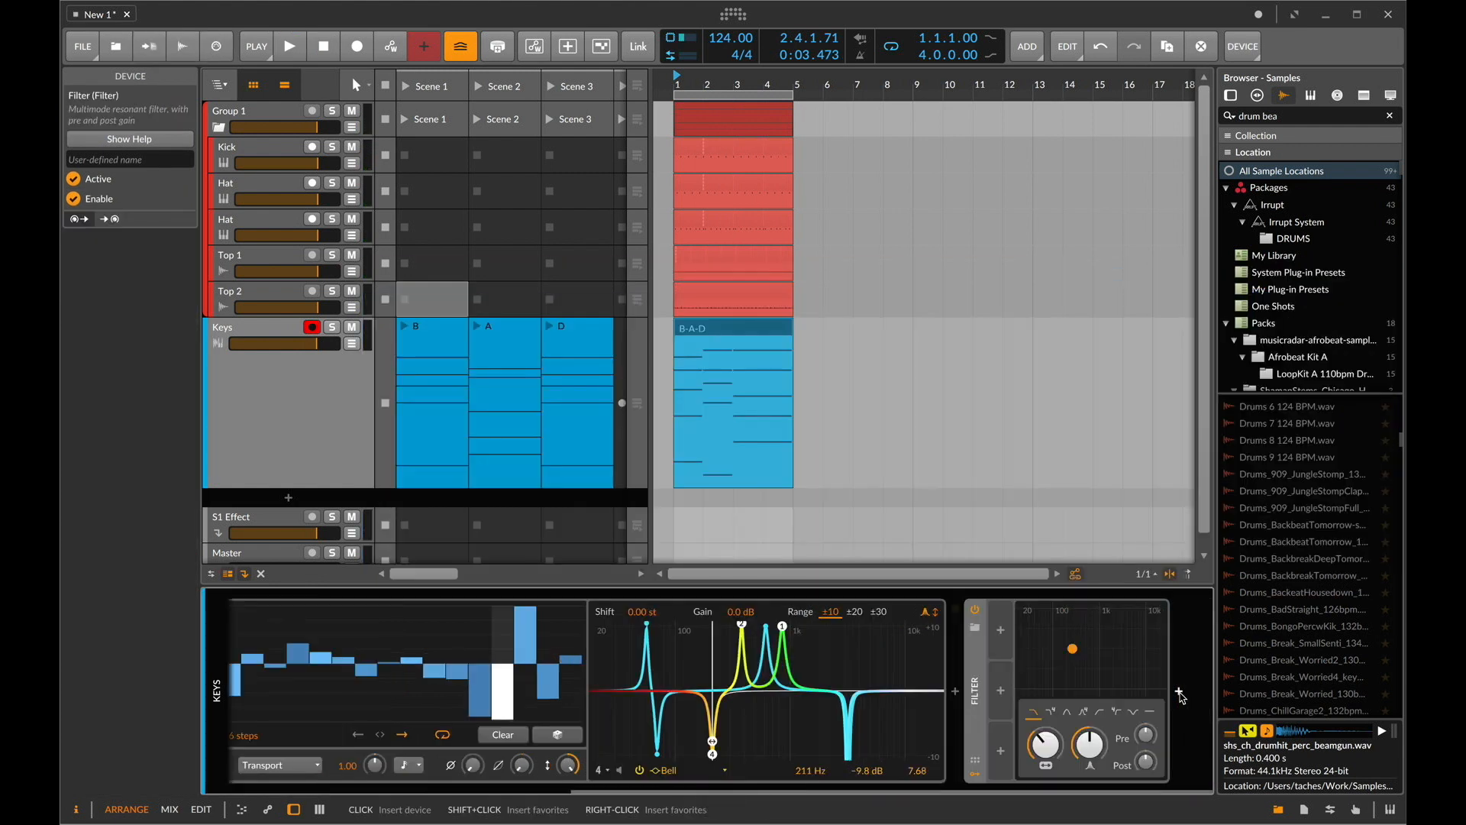
key(space)
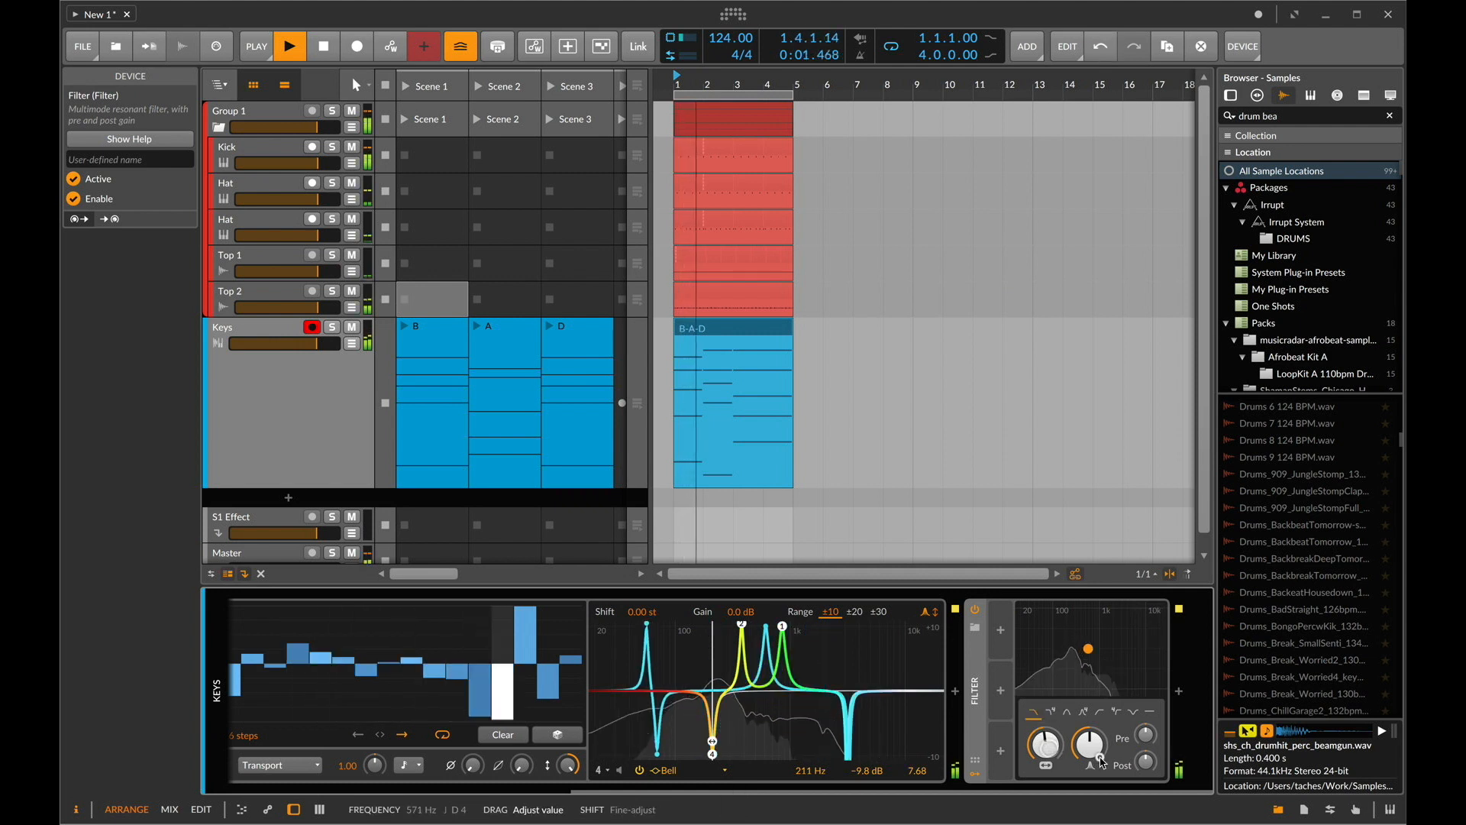
Add a Steps modulator to the Filter and map it to the filter frequency with an amount of +36.92.
click(996, 638)
click(996, 638)
text(st)
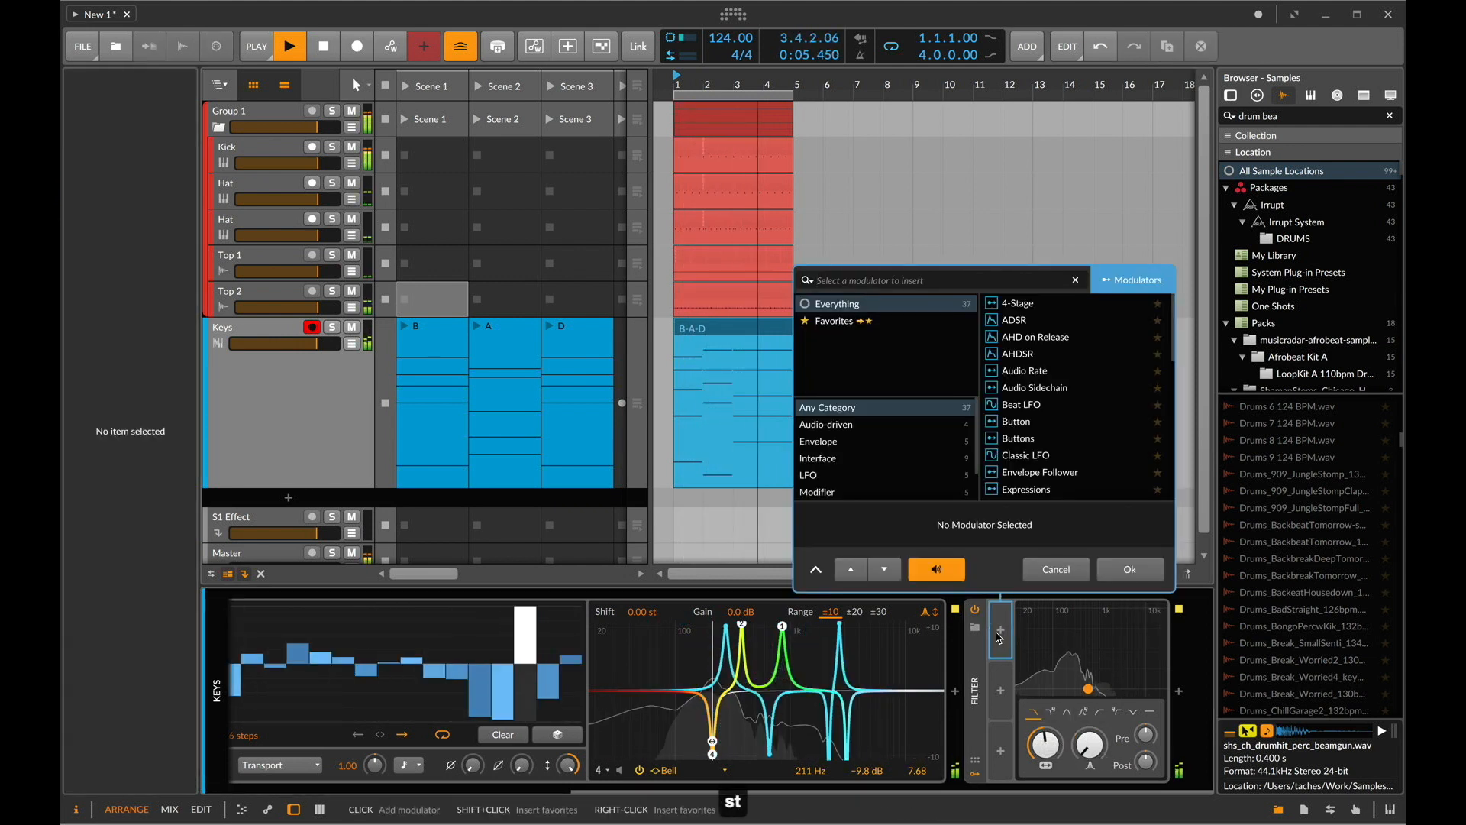
key(Down)
key(Return)
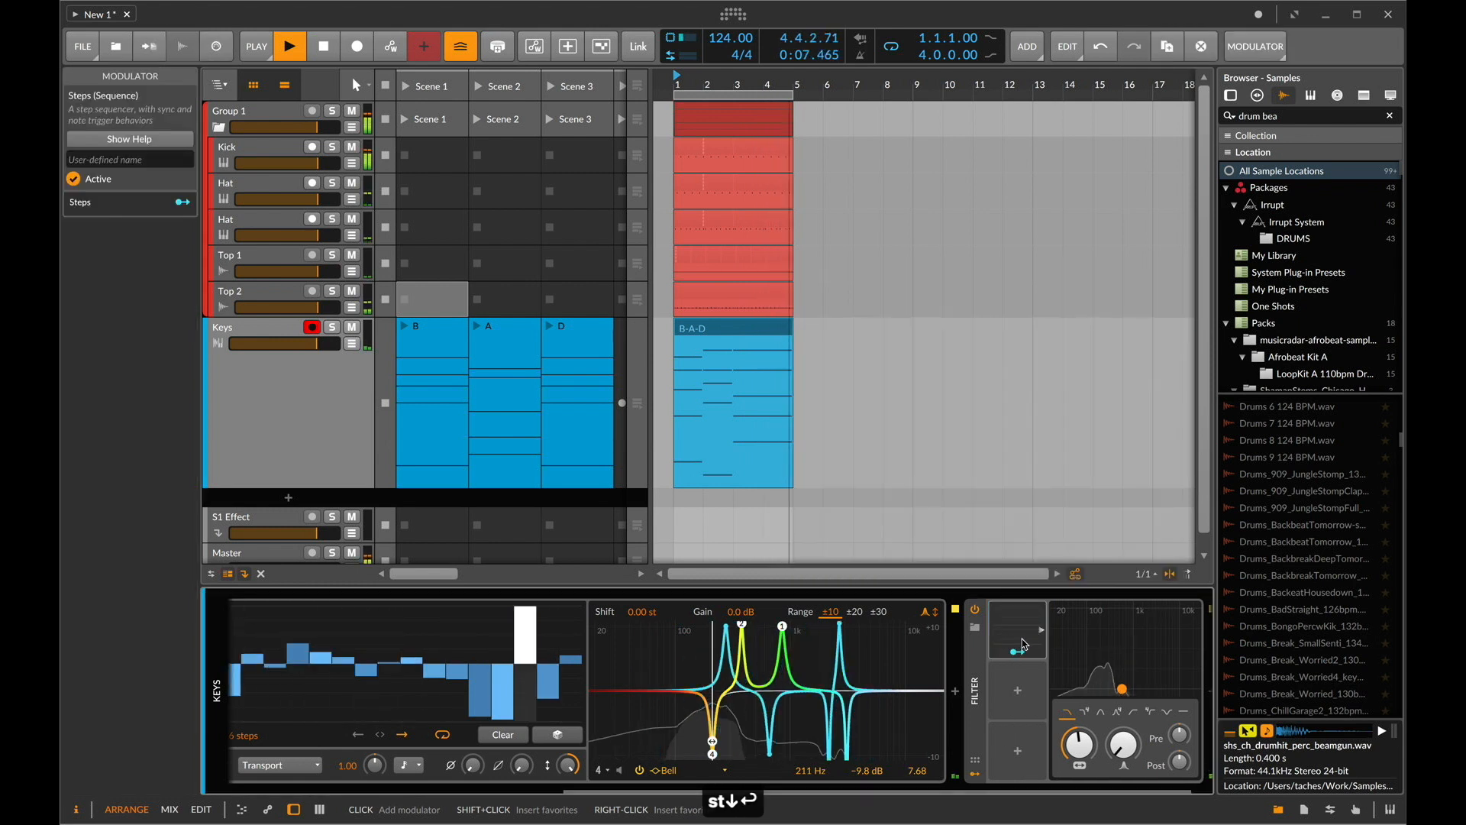
click(1015, 656)
drag(1079, 744, 1082, 695)
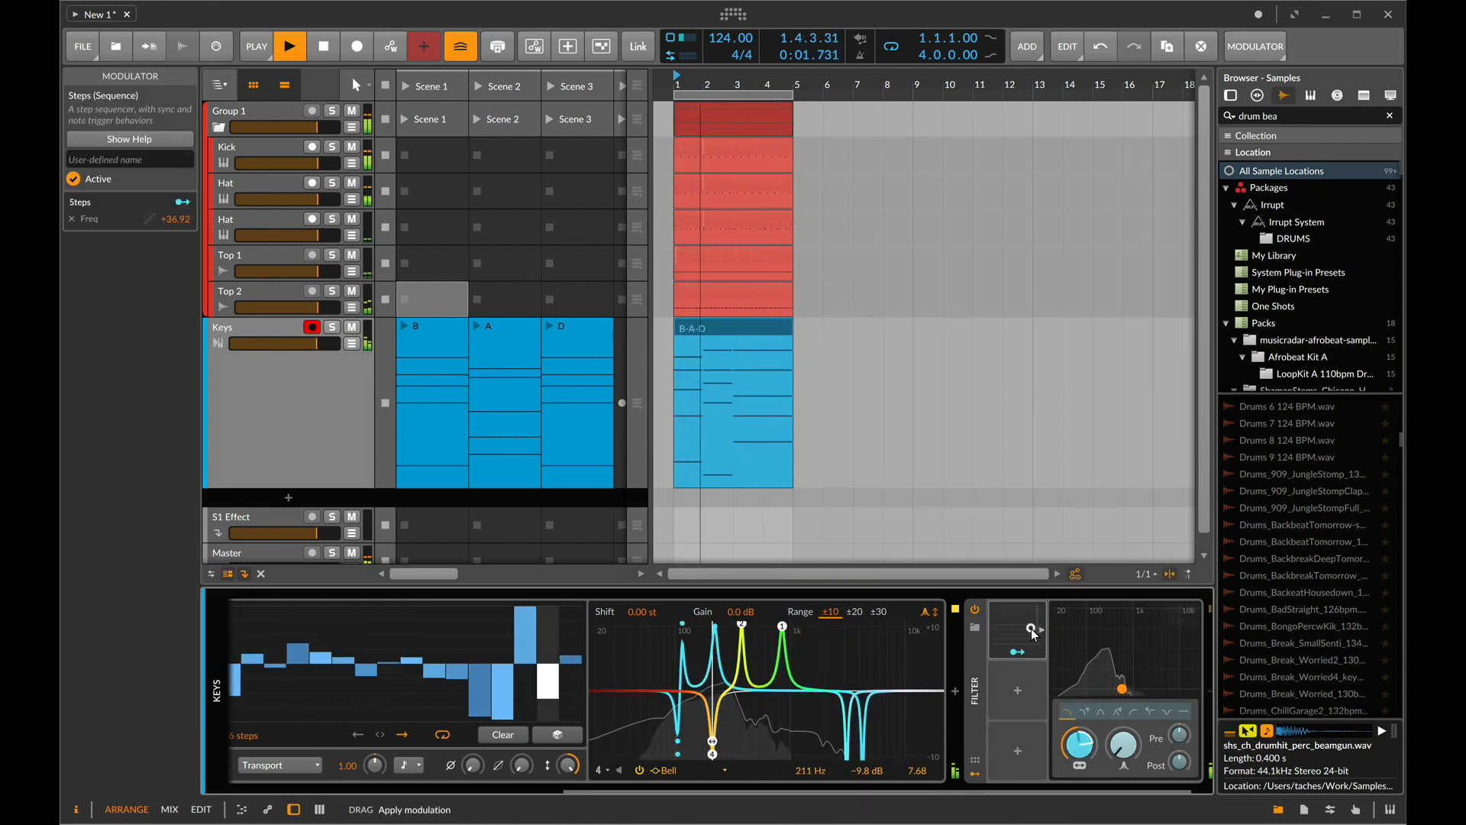
Randomize the pattern of the Filter's Steps modulator several times and set the filter resonance to 25.3 %.
click(1034, 627)
click(988, 735)
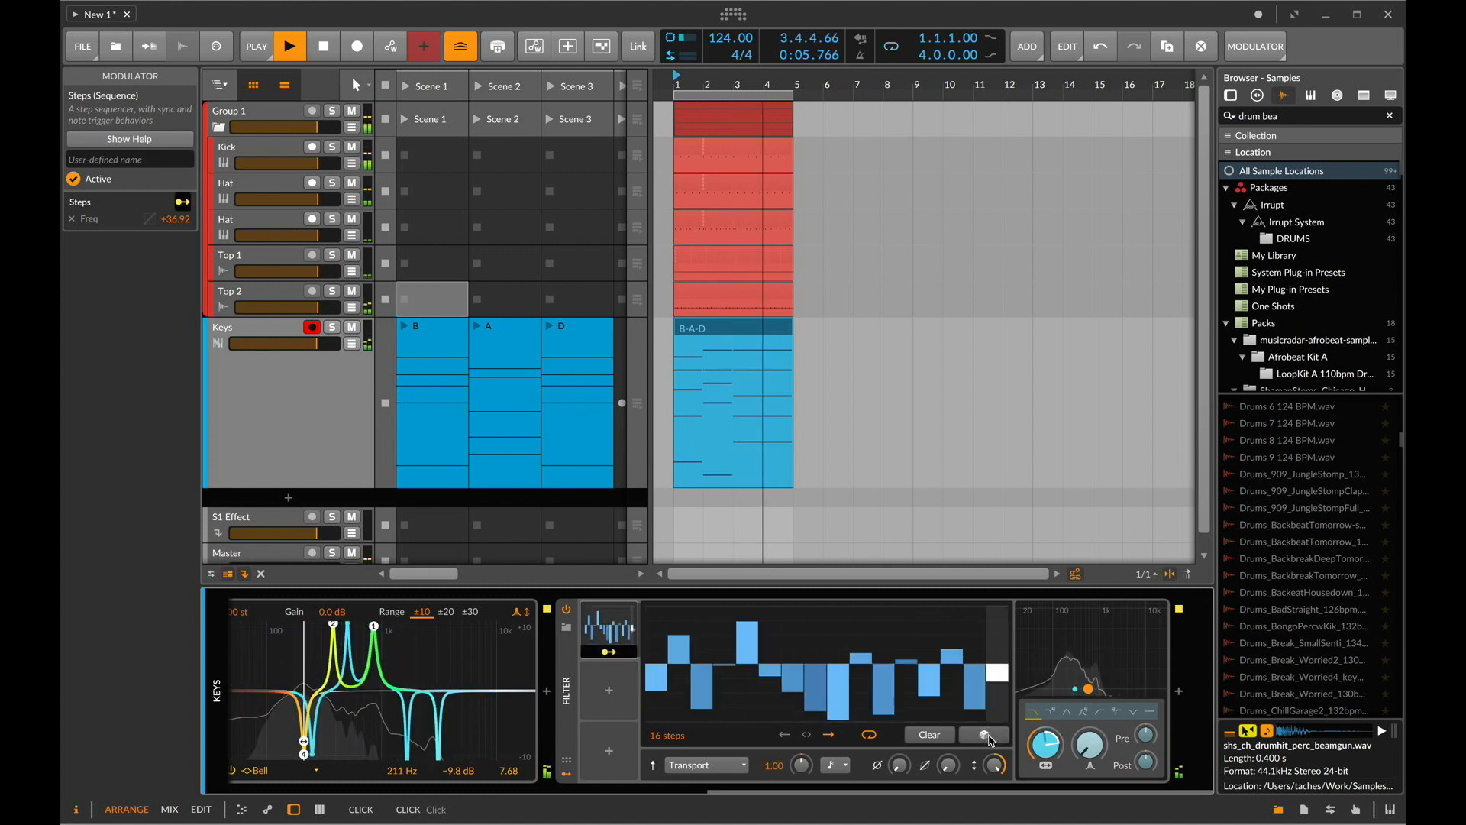
click(986, 735)
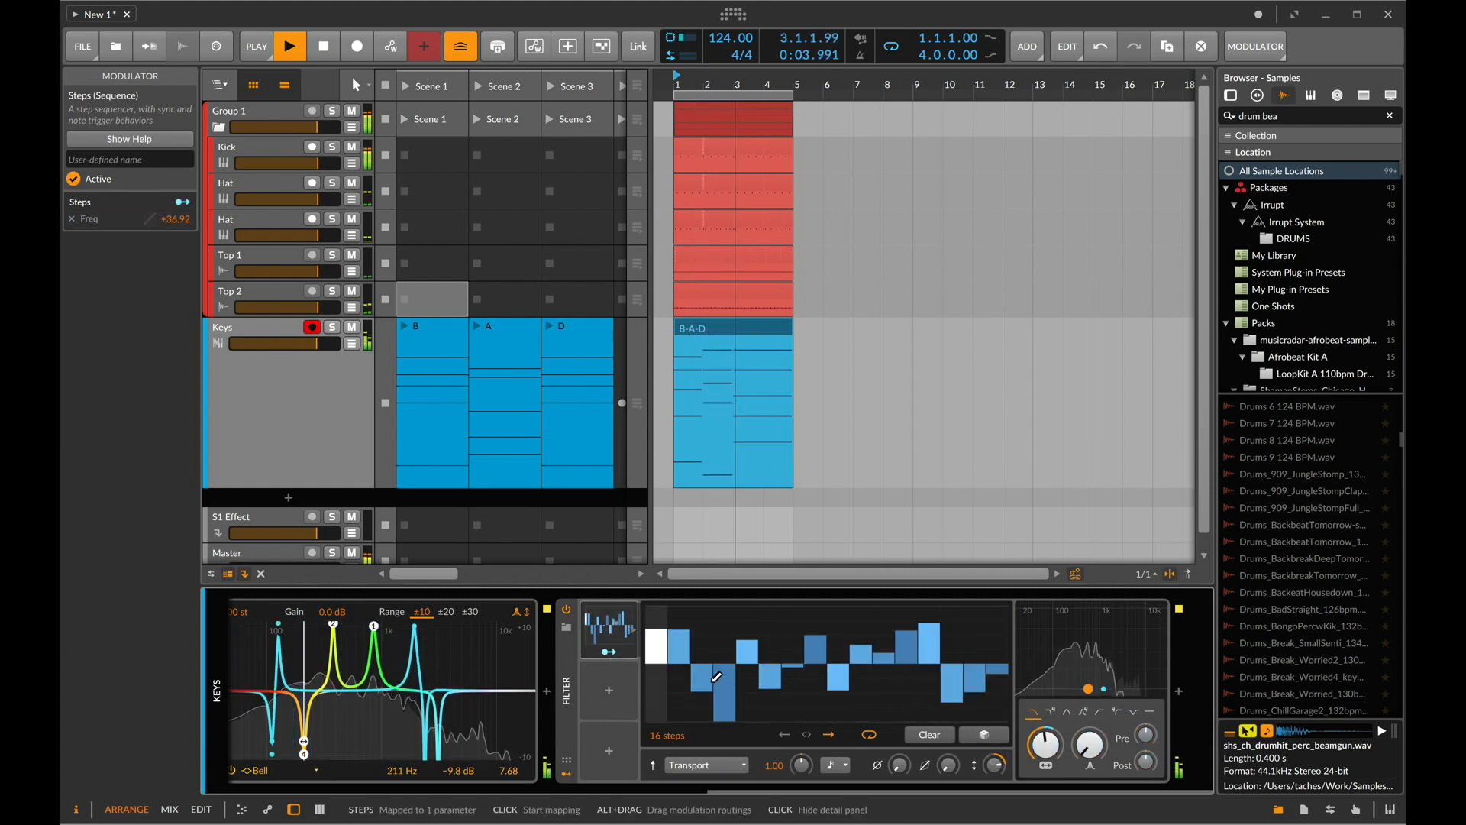
click(987, 739)
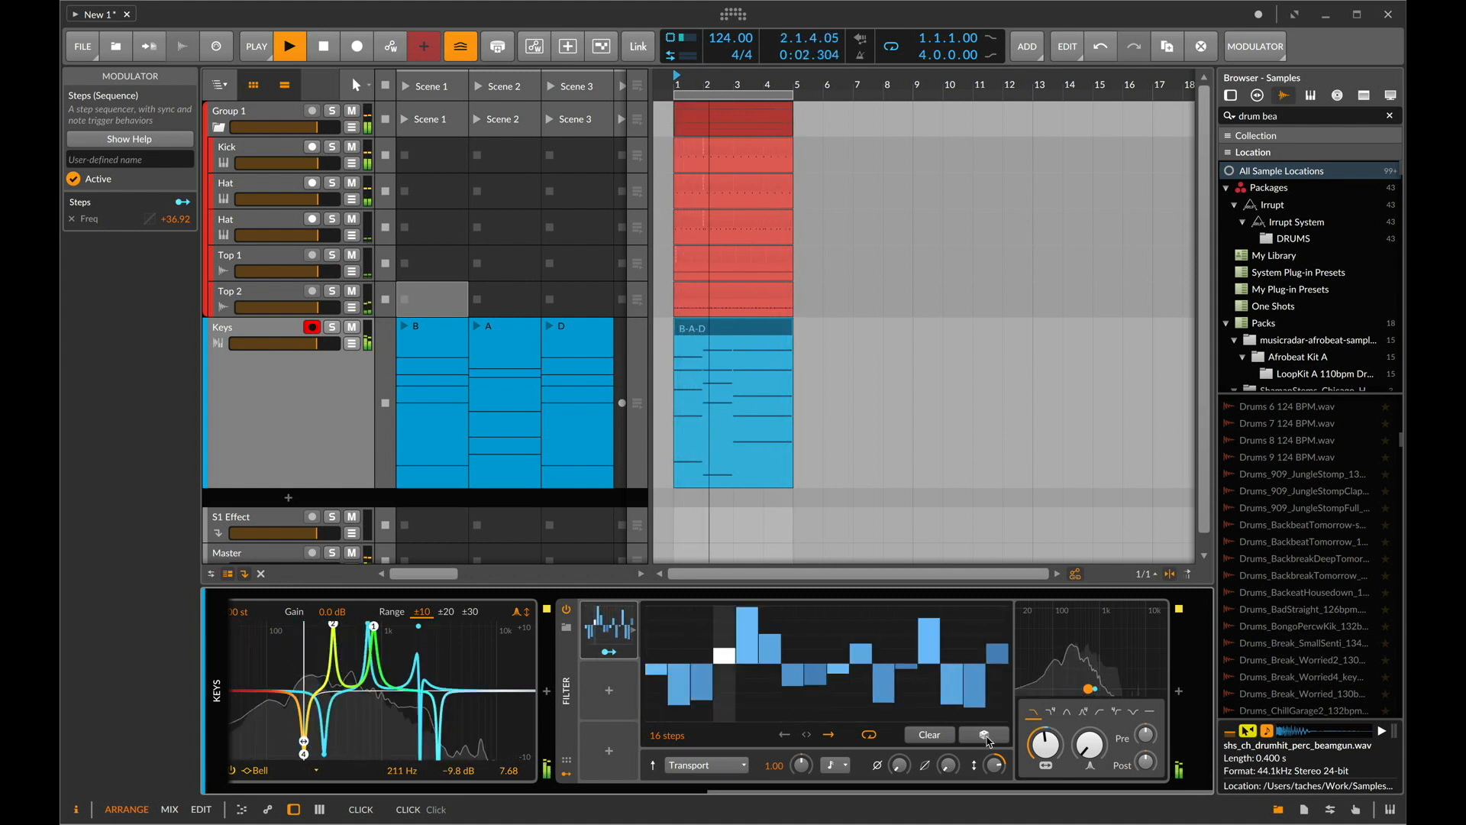
drag(1088, 743, 1087, 699)
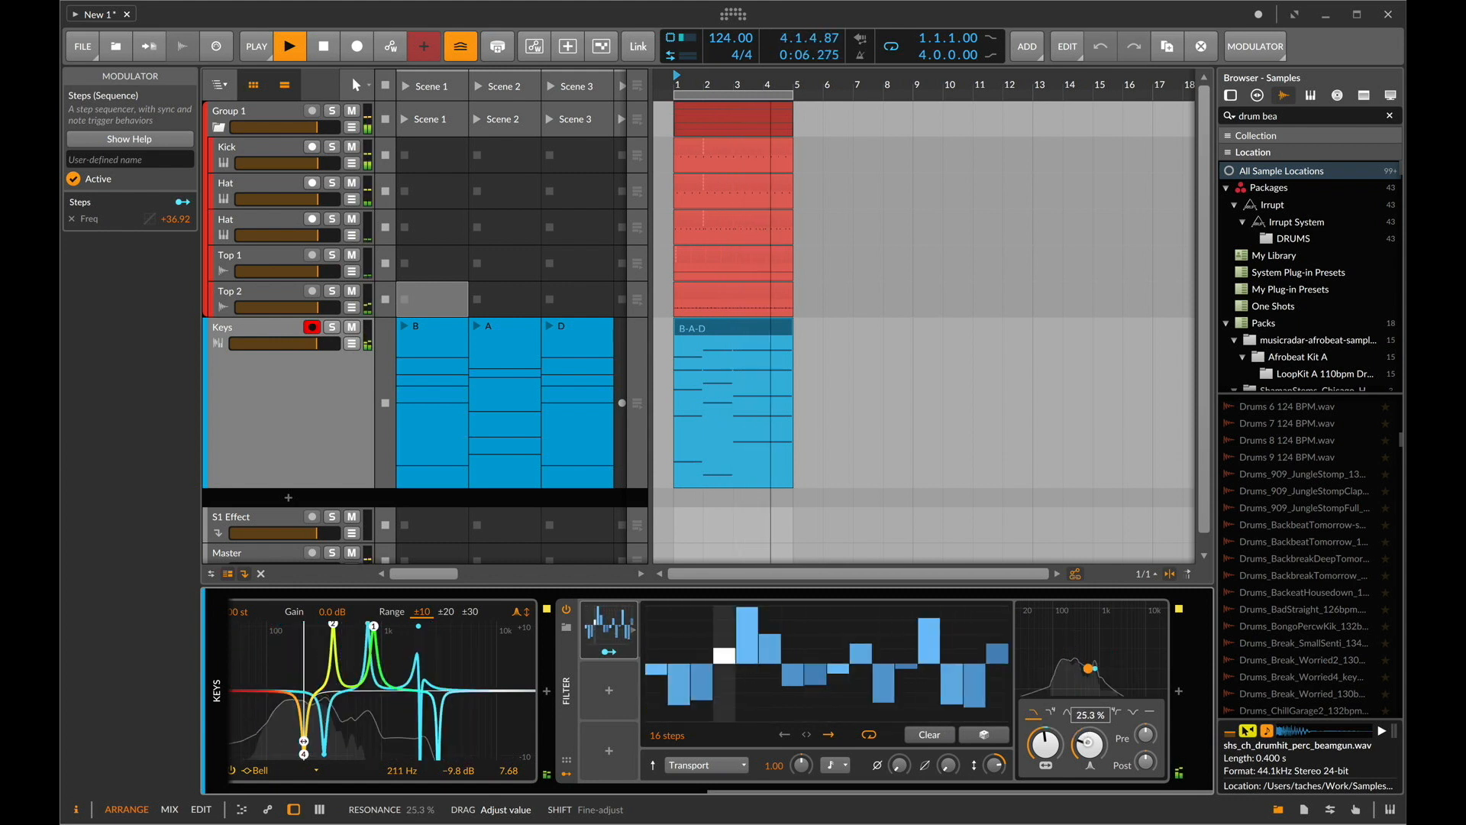
Solo the Keys track and play it to hear the modulated EQ+ and Filter on their own.
scroll(429, 686, left, 5)
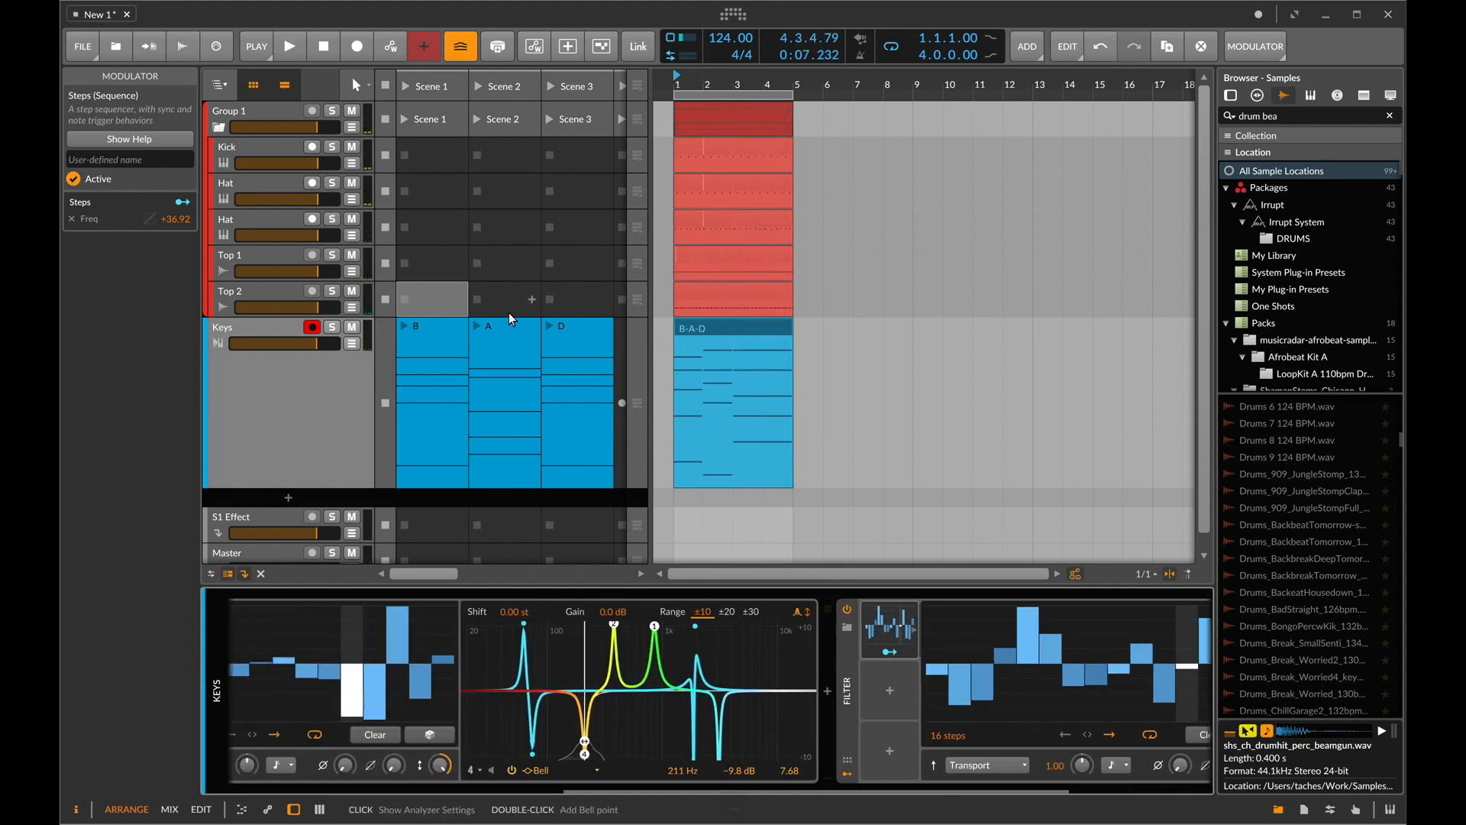
scroll(463, 654, left, 6)
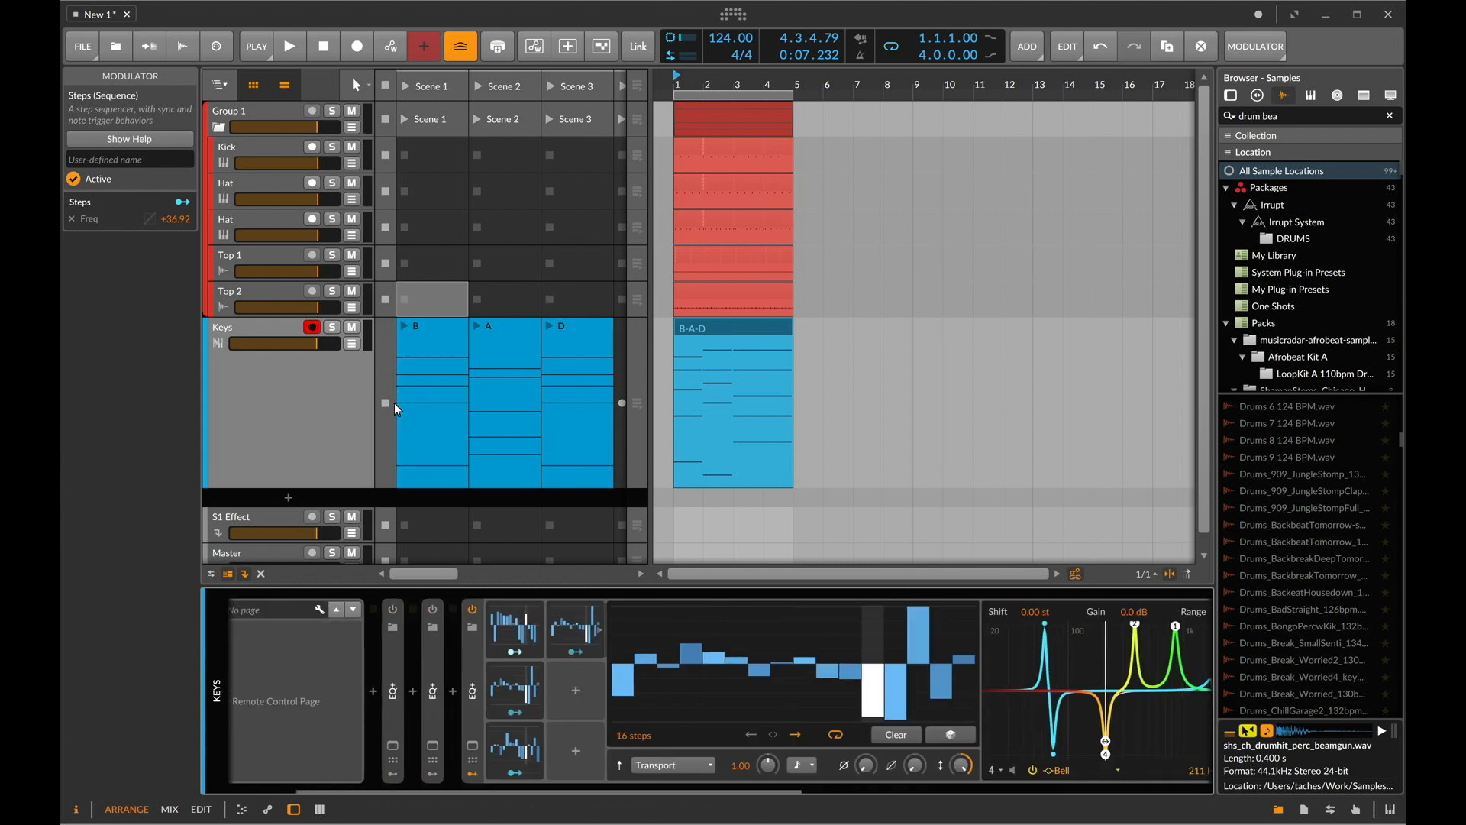
key(space)
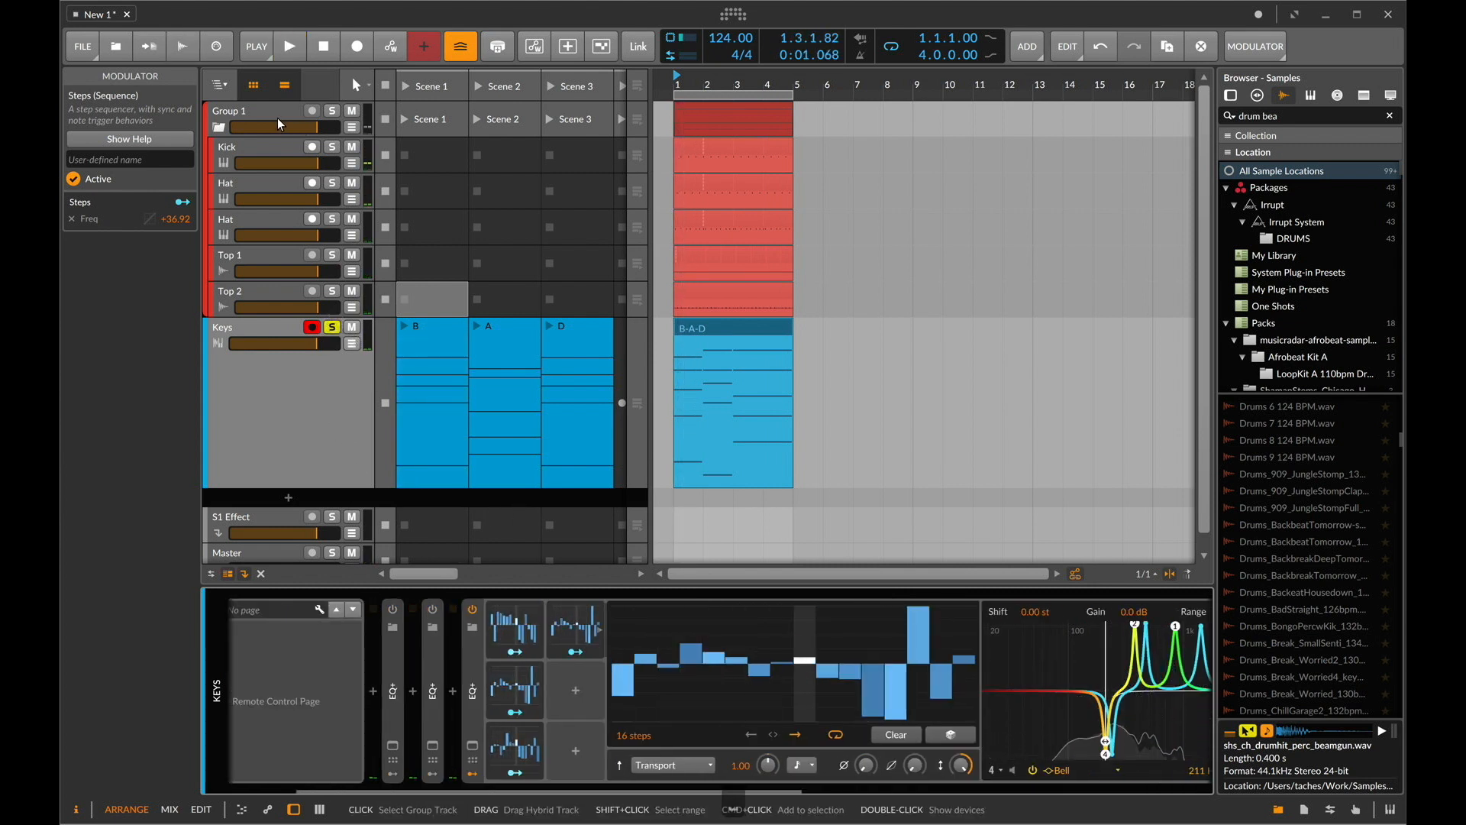
Solo Group 1, start playback and expand the group's EQ+ device together with its modulators.
click(254, 111)
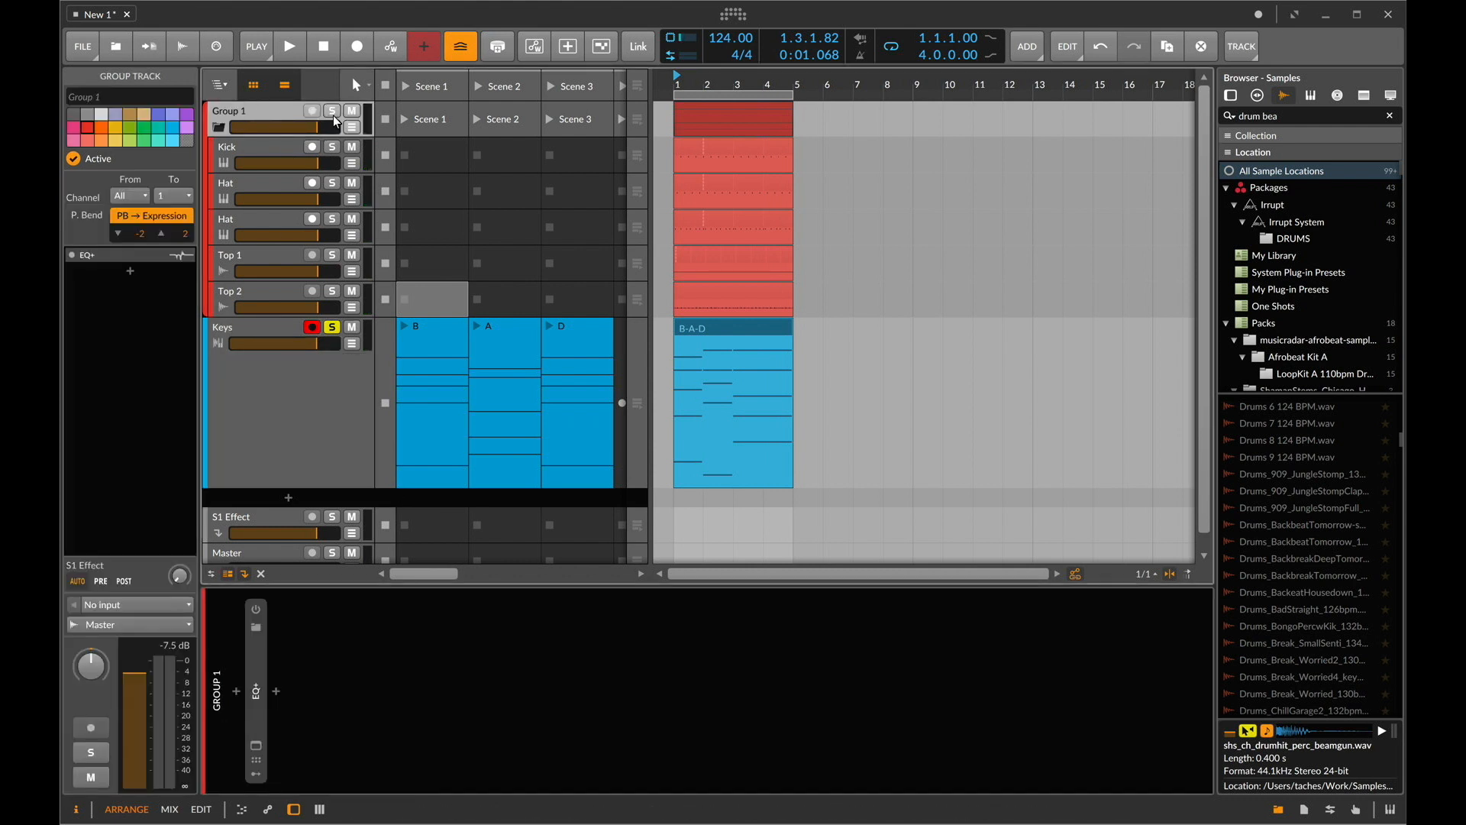
click(263, 670)
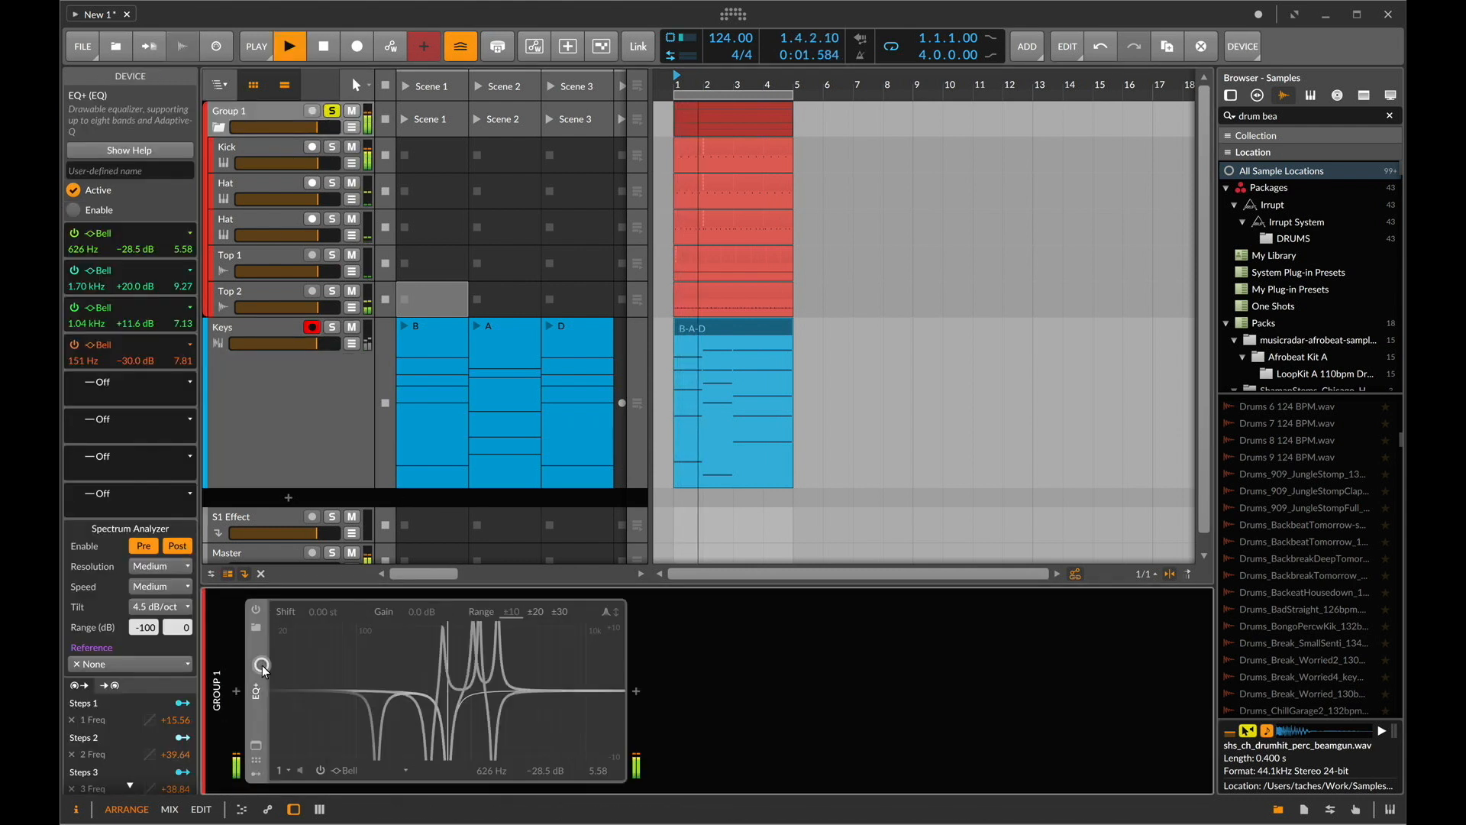
click(254, 775)
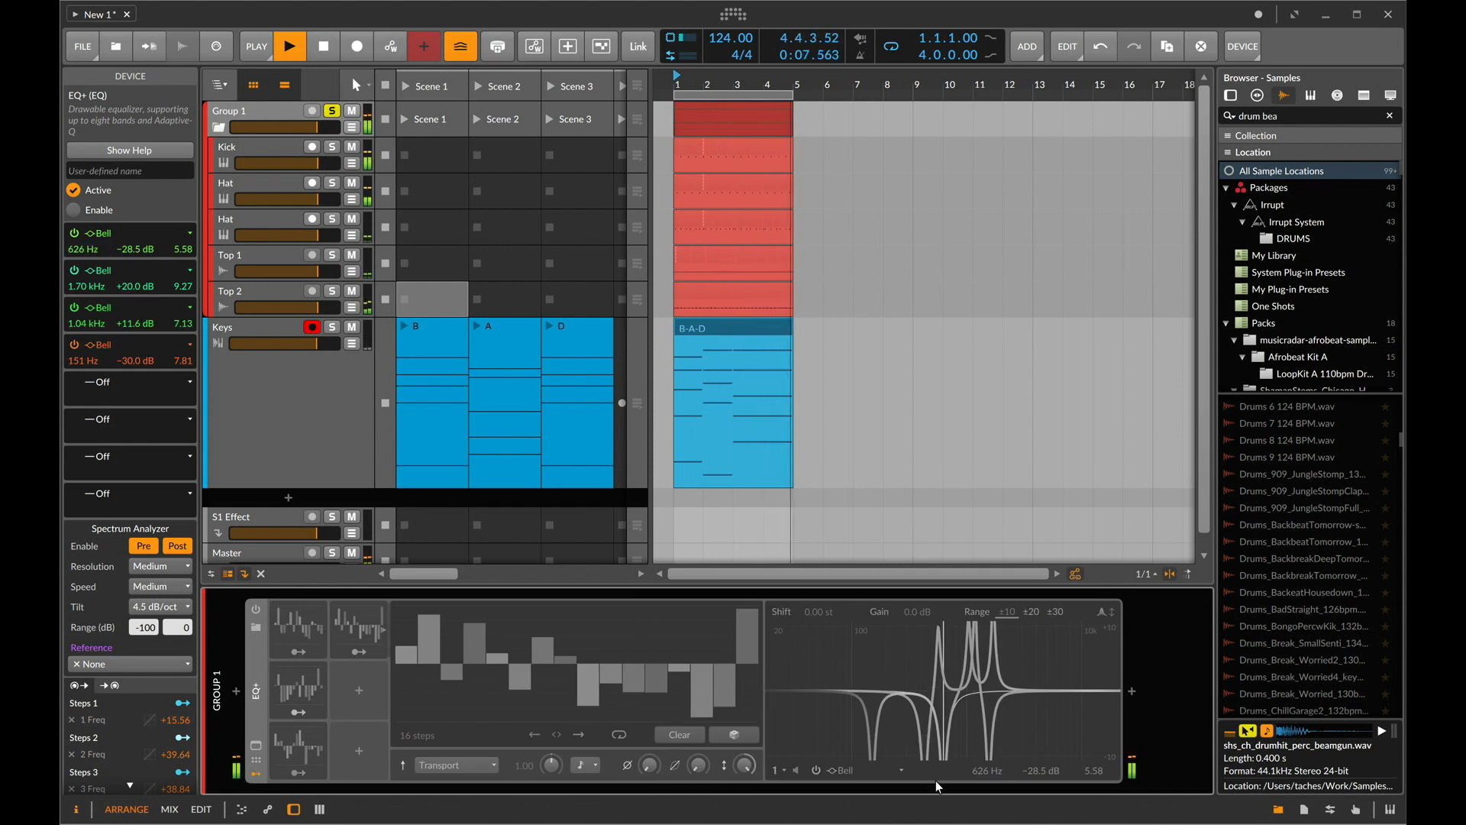
Enable the EQ+ on Group 1, switching it off and on again to compare the drums with and without it.
click(258, 613)
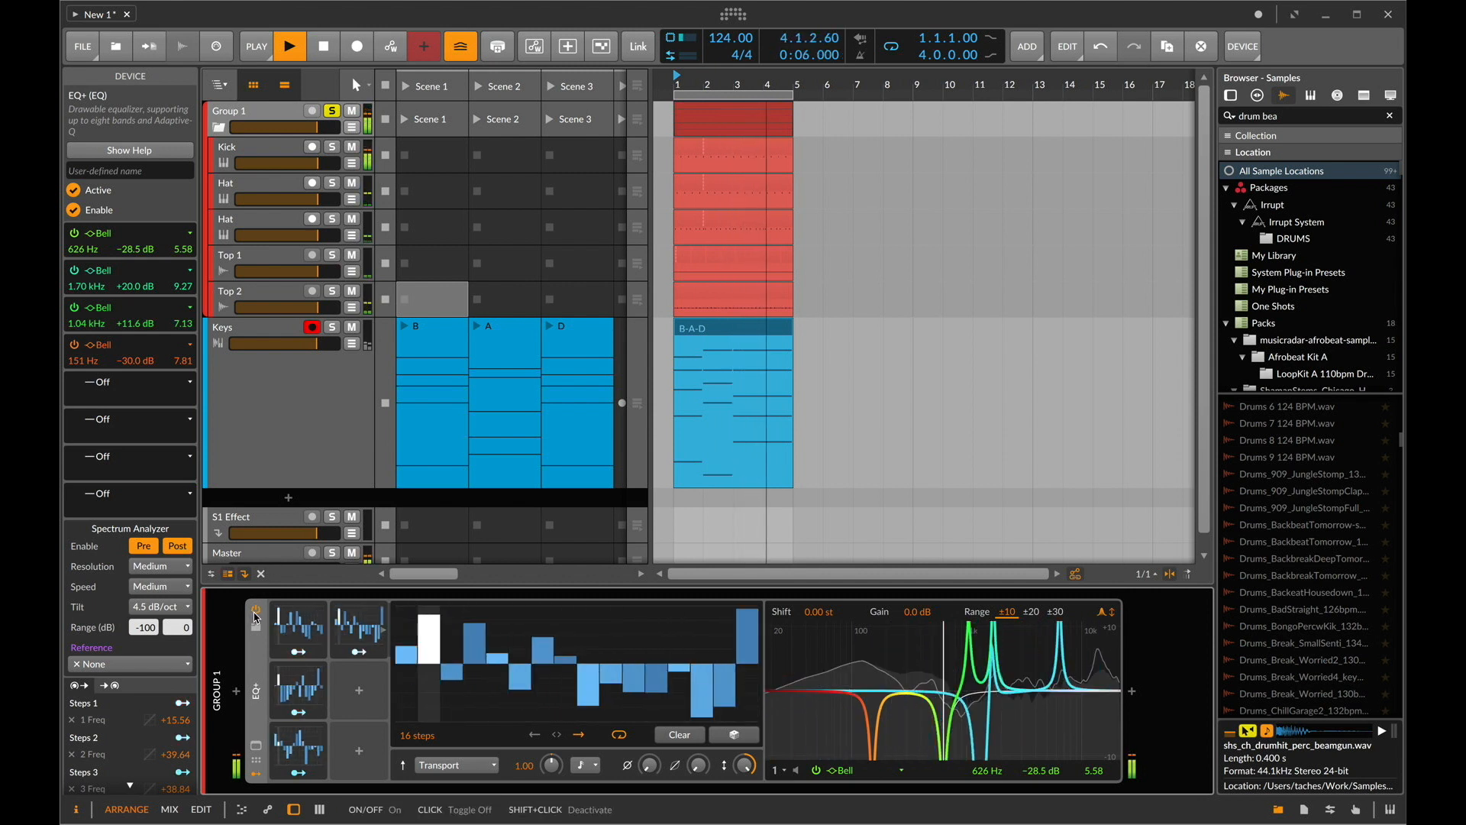
click(255, 615)
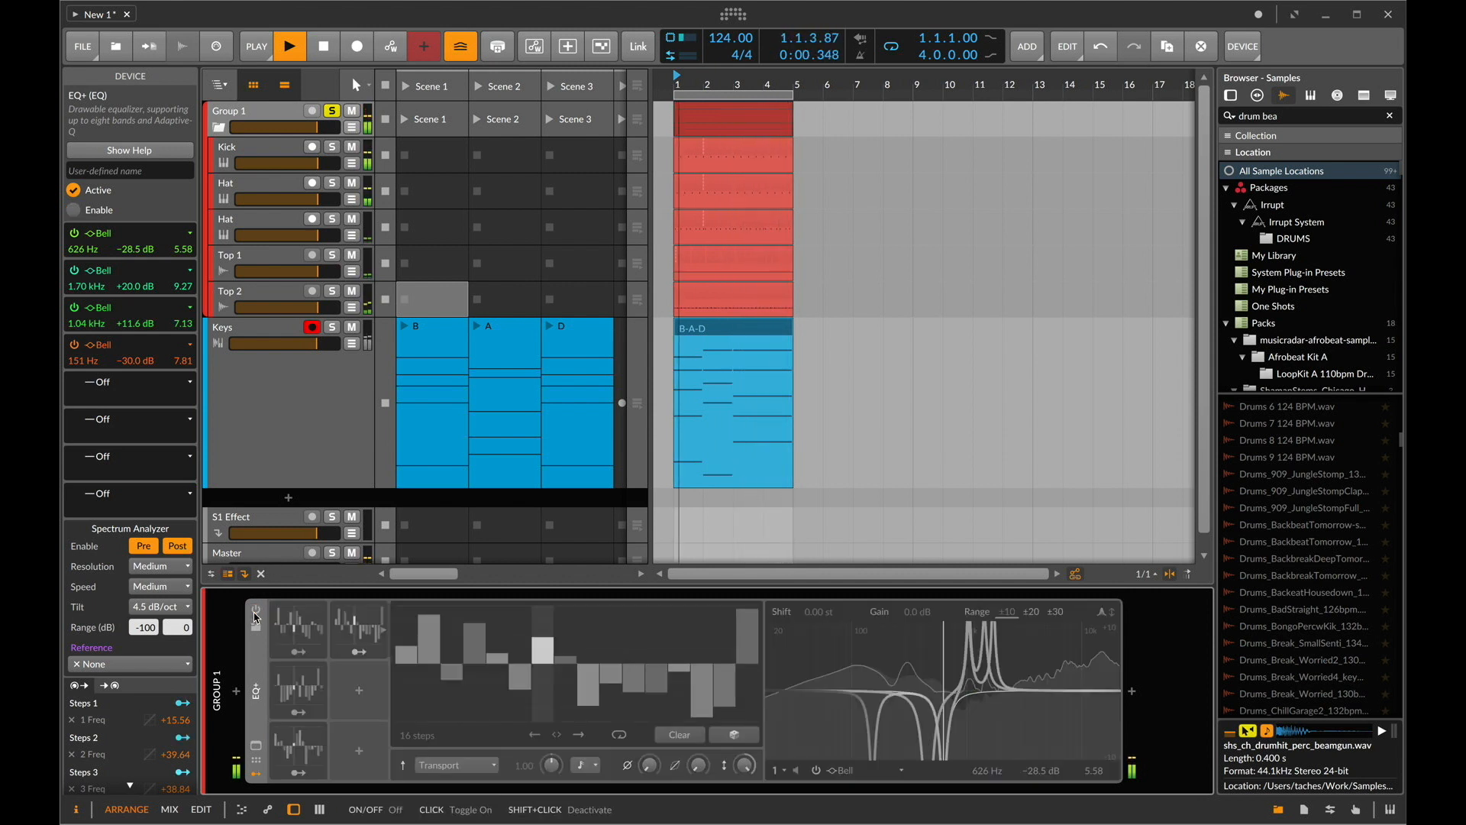
click(255, 614)
Go through the Steps modulators of Group 1's EQ+ and randomize the patterns of the second and fourth ones.
click(319, 630)
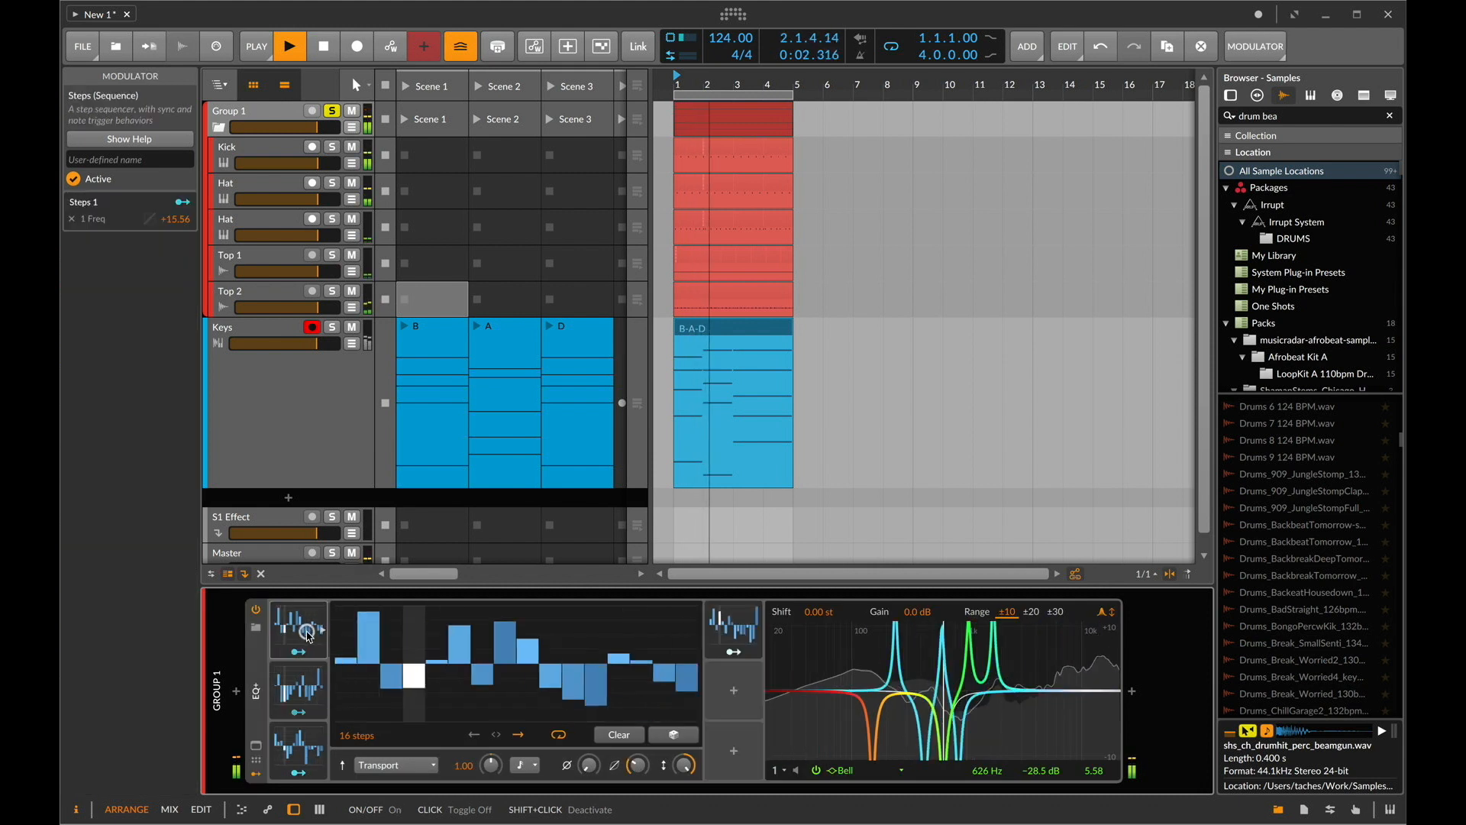
click(298, 685)
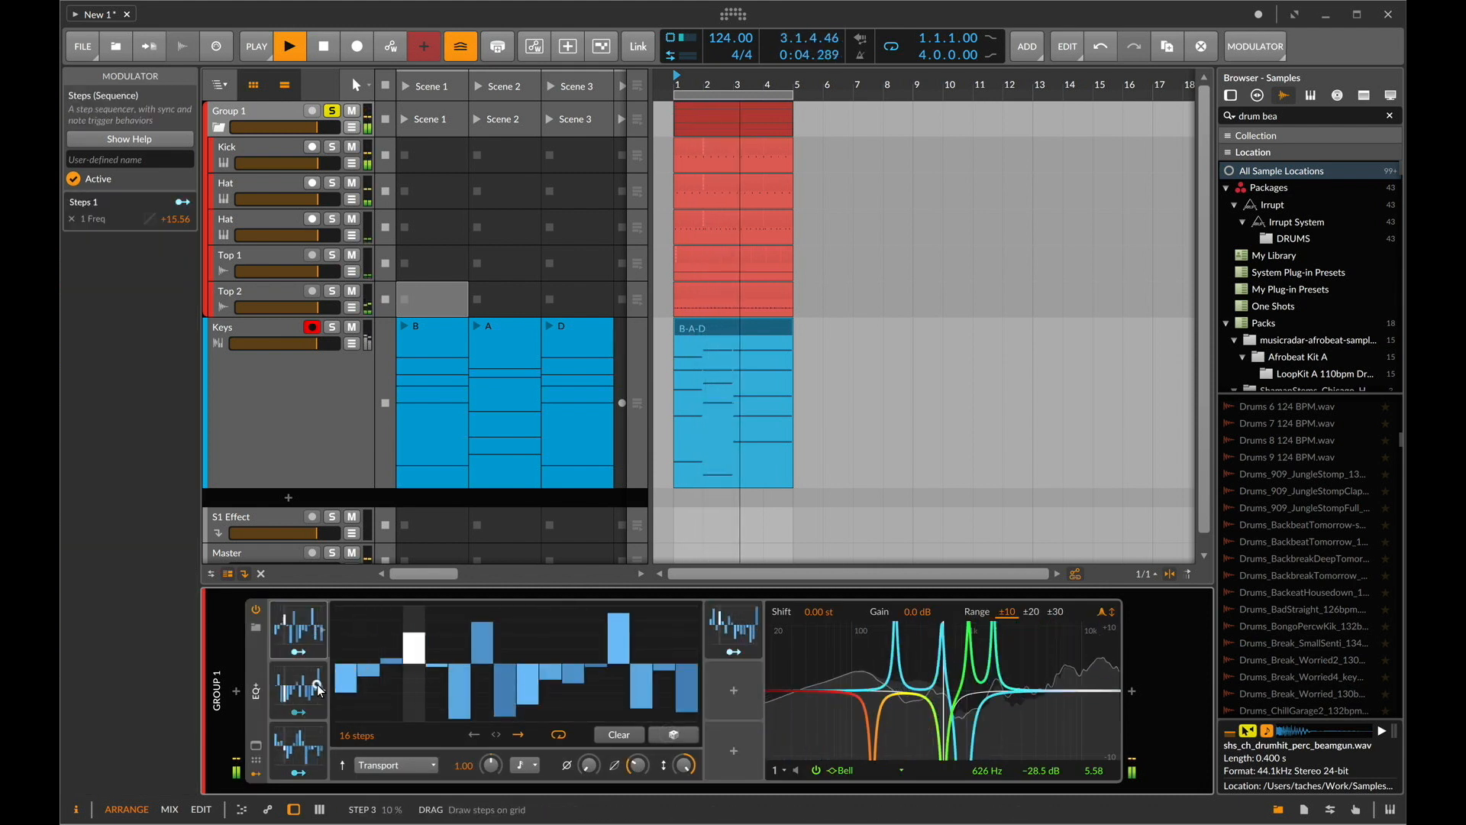
click(668, 737)
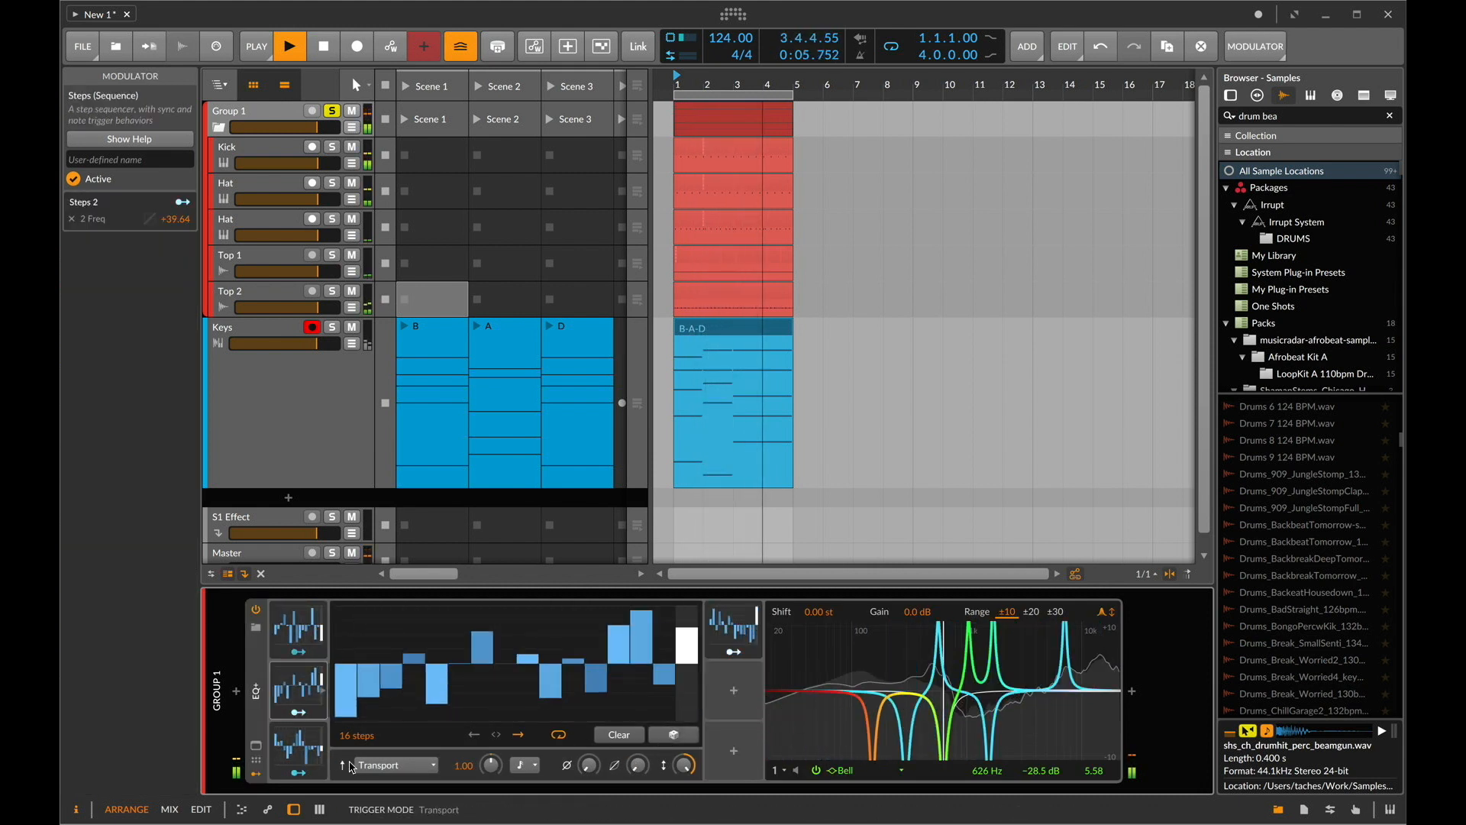
click(312, 749)
click(733, 630)
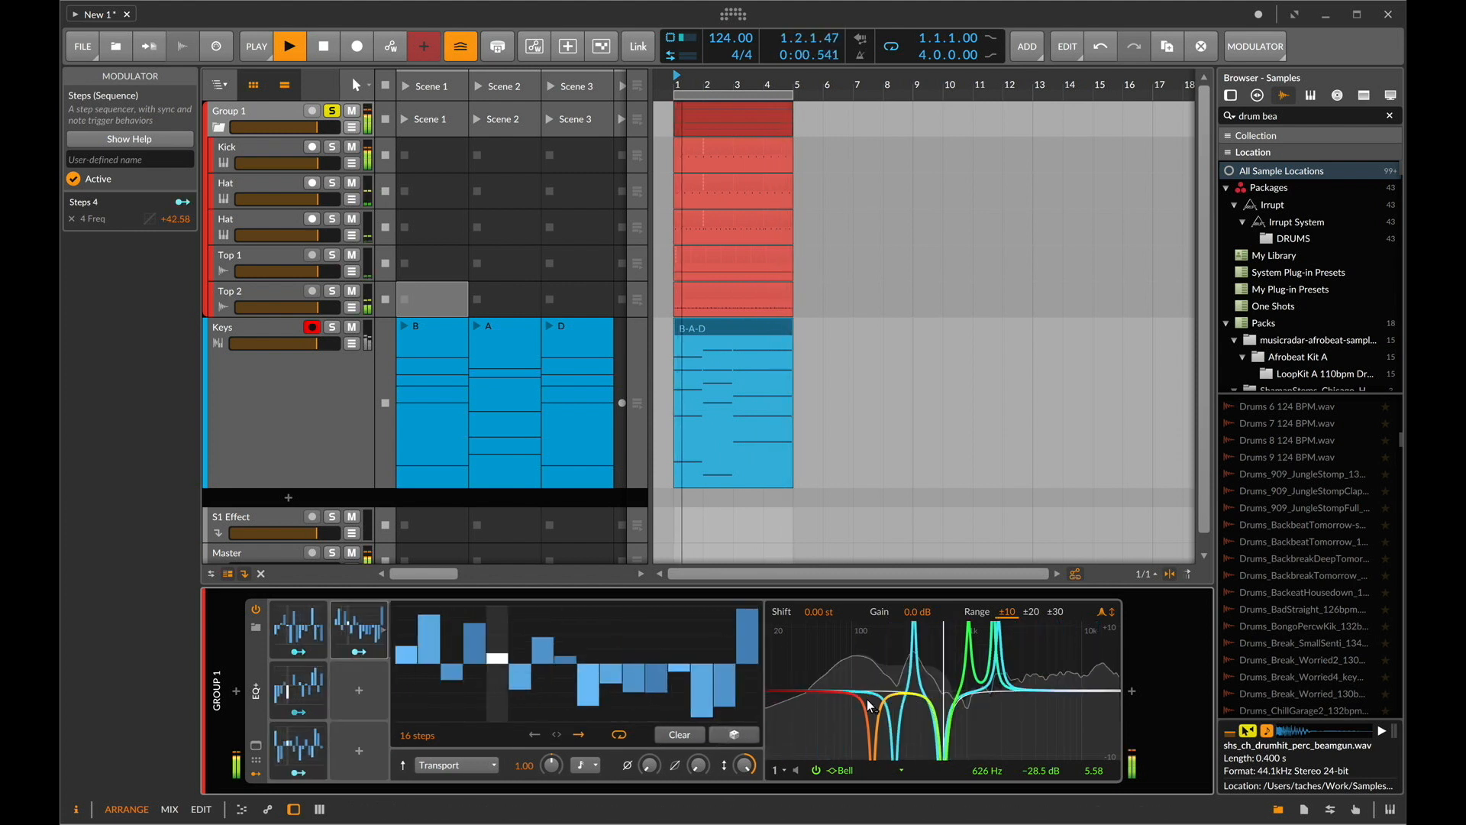
click(734, 736)
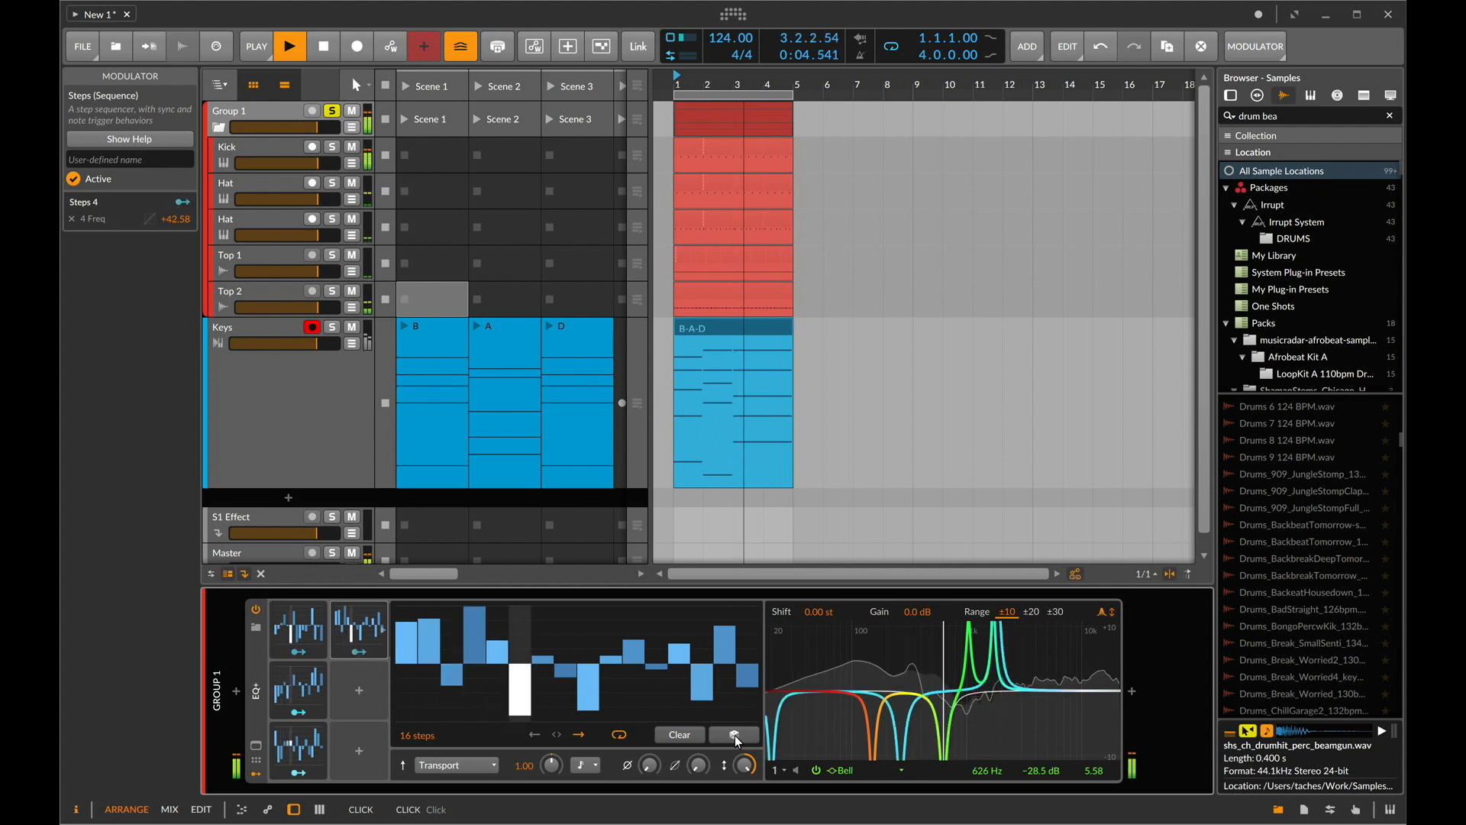
Bypass and re-enable Group 1's EQ+ to compare the sound, and take Group 1 out of solo.
click(257, 611)
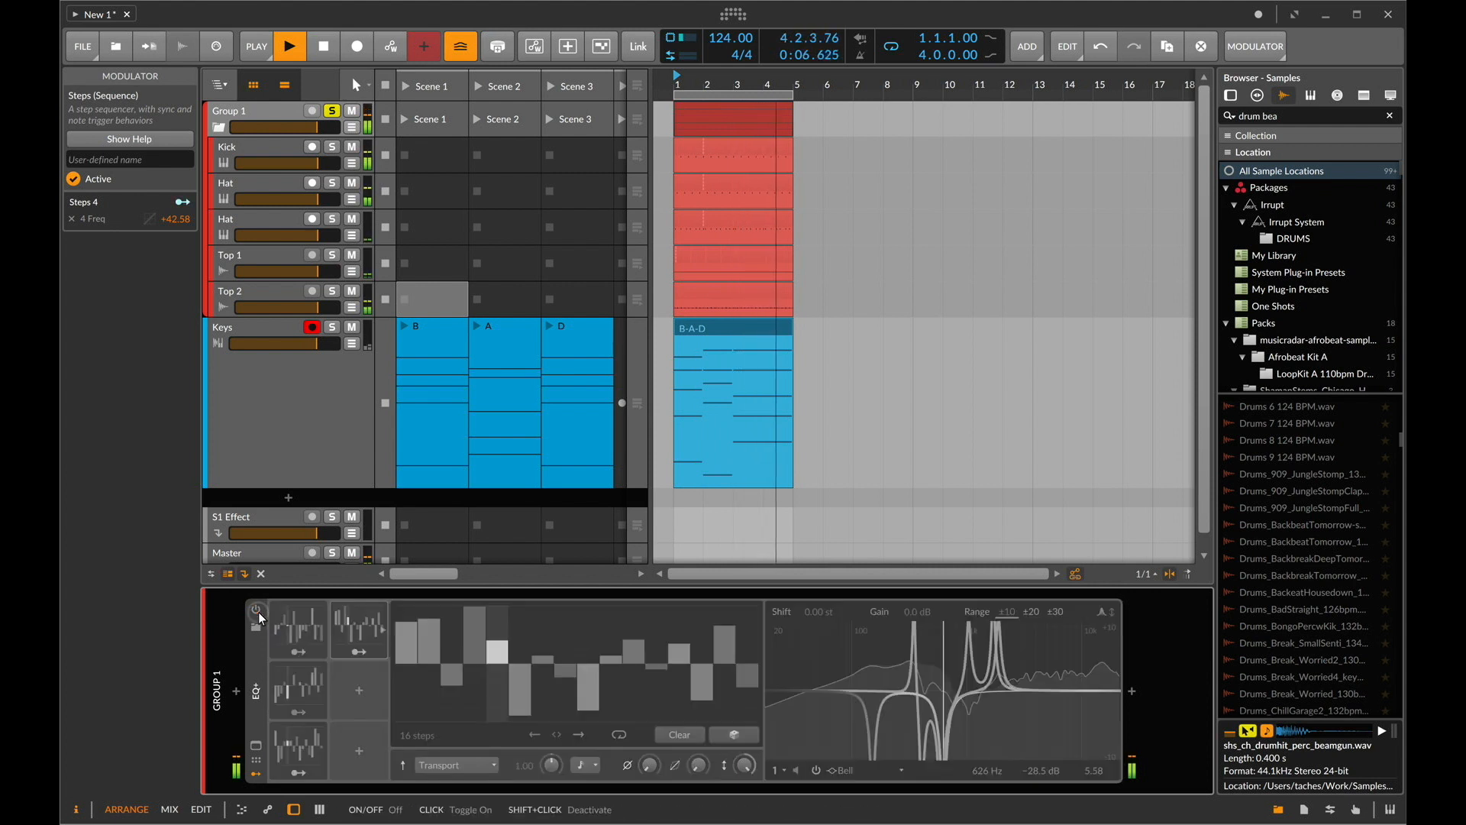
click(257, 611)
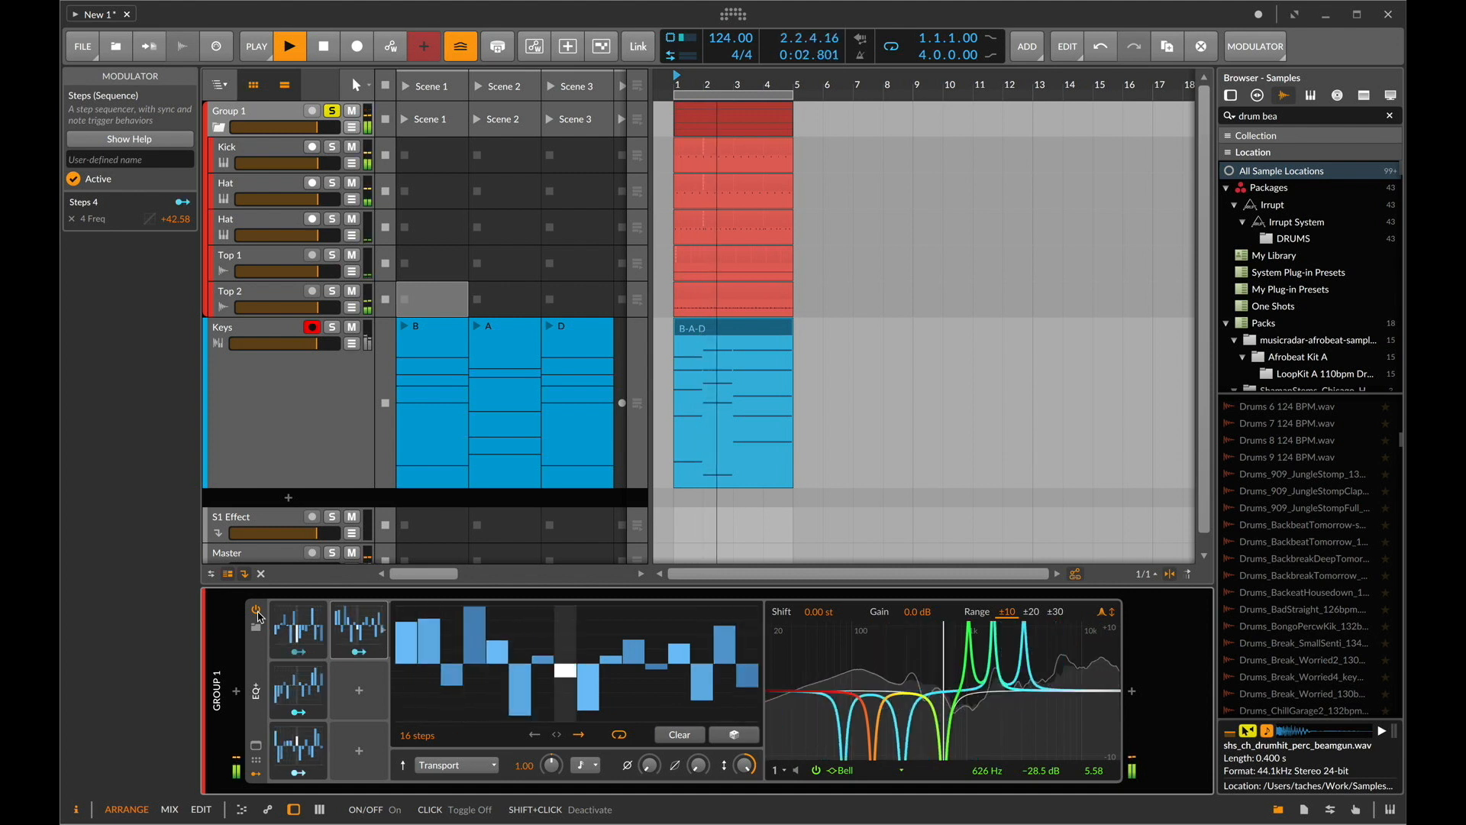
click(332, 112)
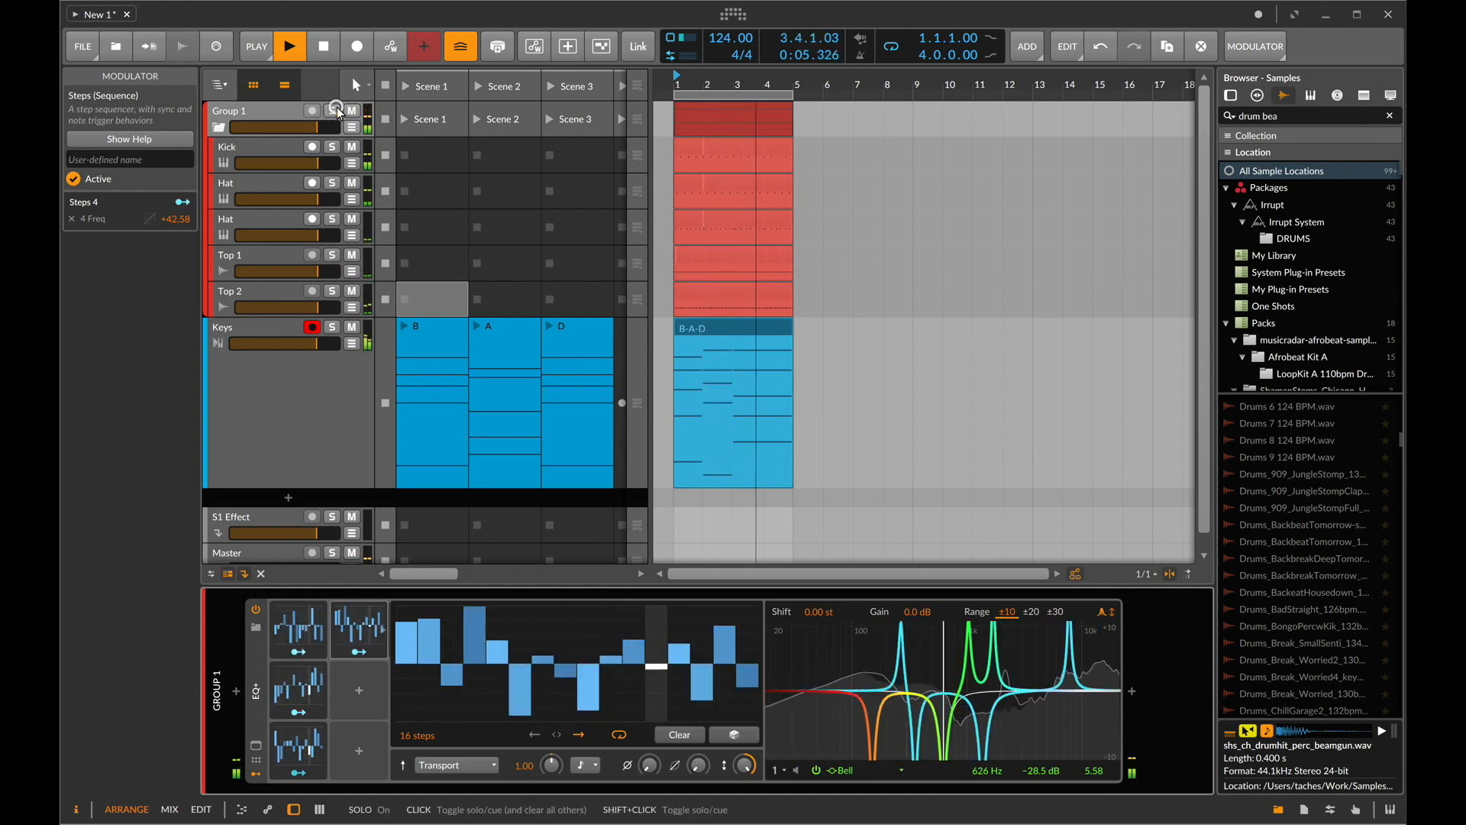
Return to the Keys track's device chain and switch off its Filter device during playback.
click(284, 323)
scroll(532, 619, right, 12)
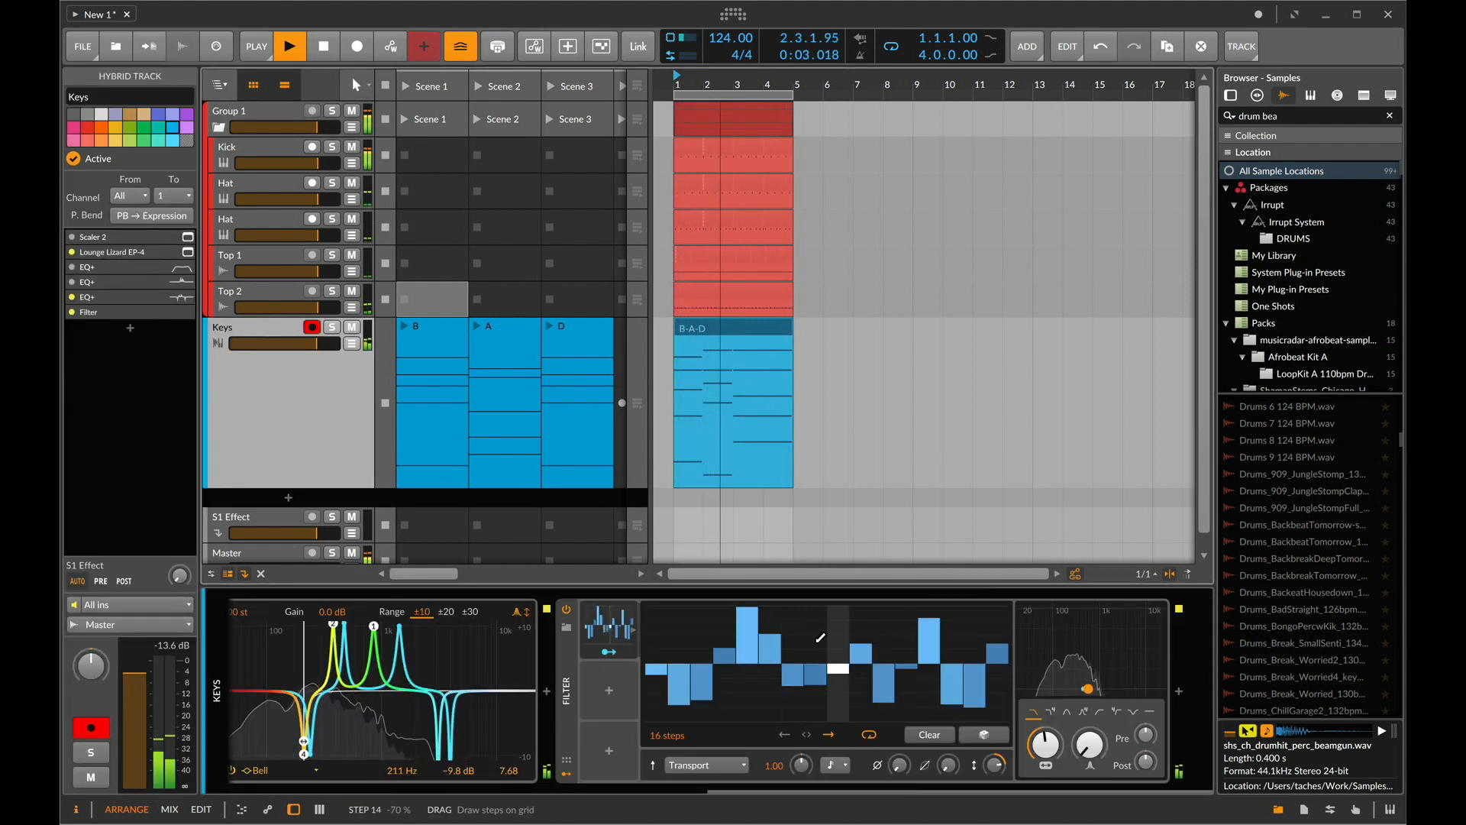
click(564, 612)
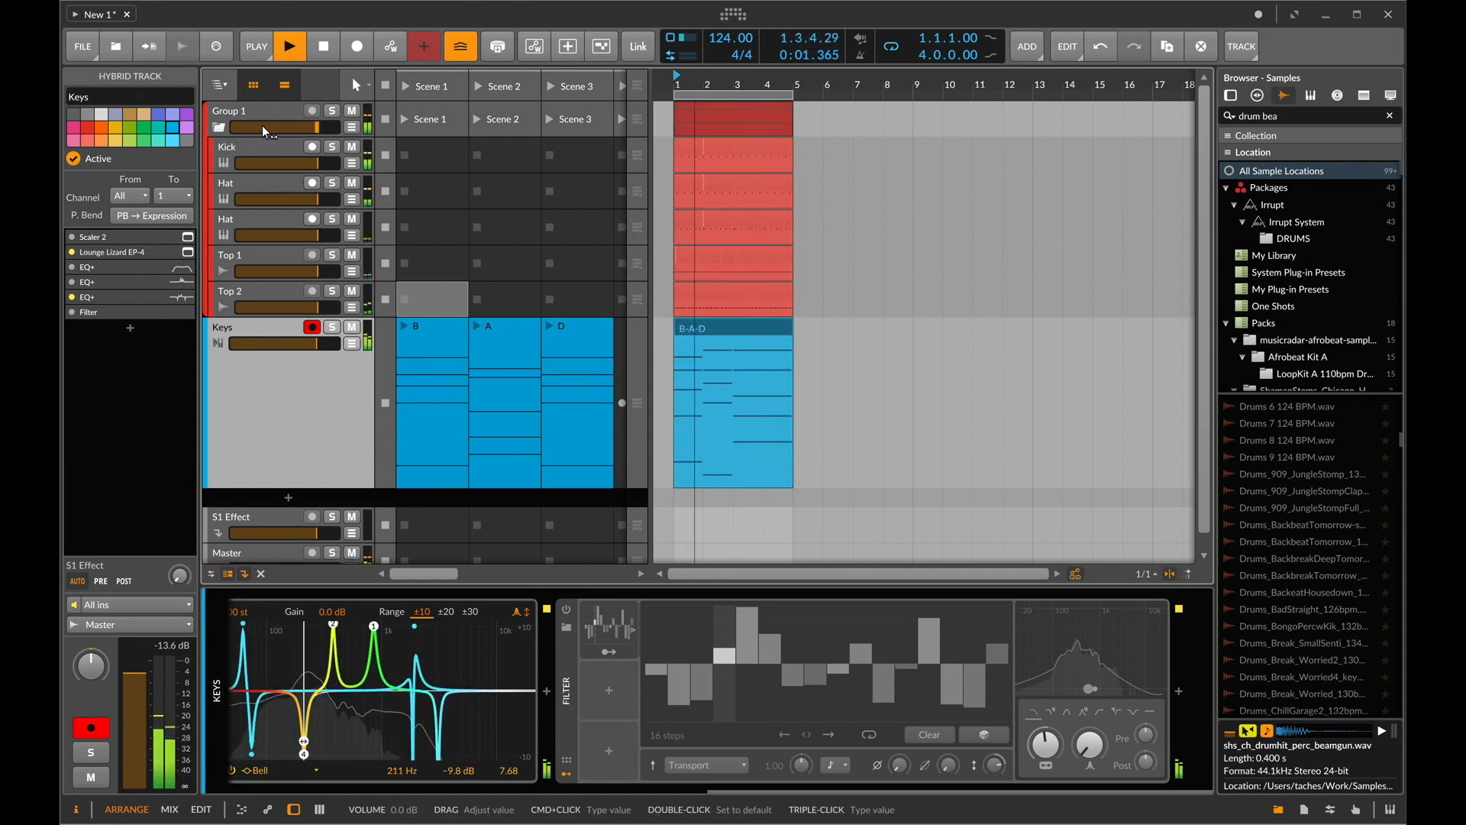
scroll(359, 624, left, 2)
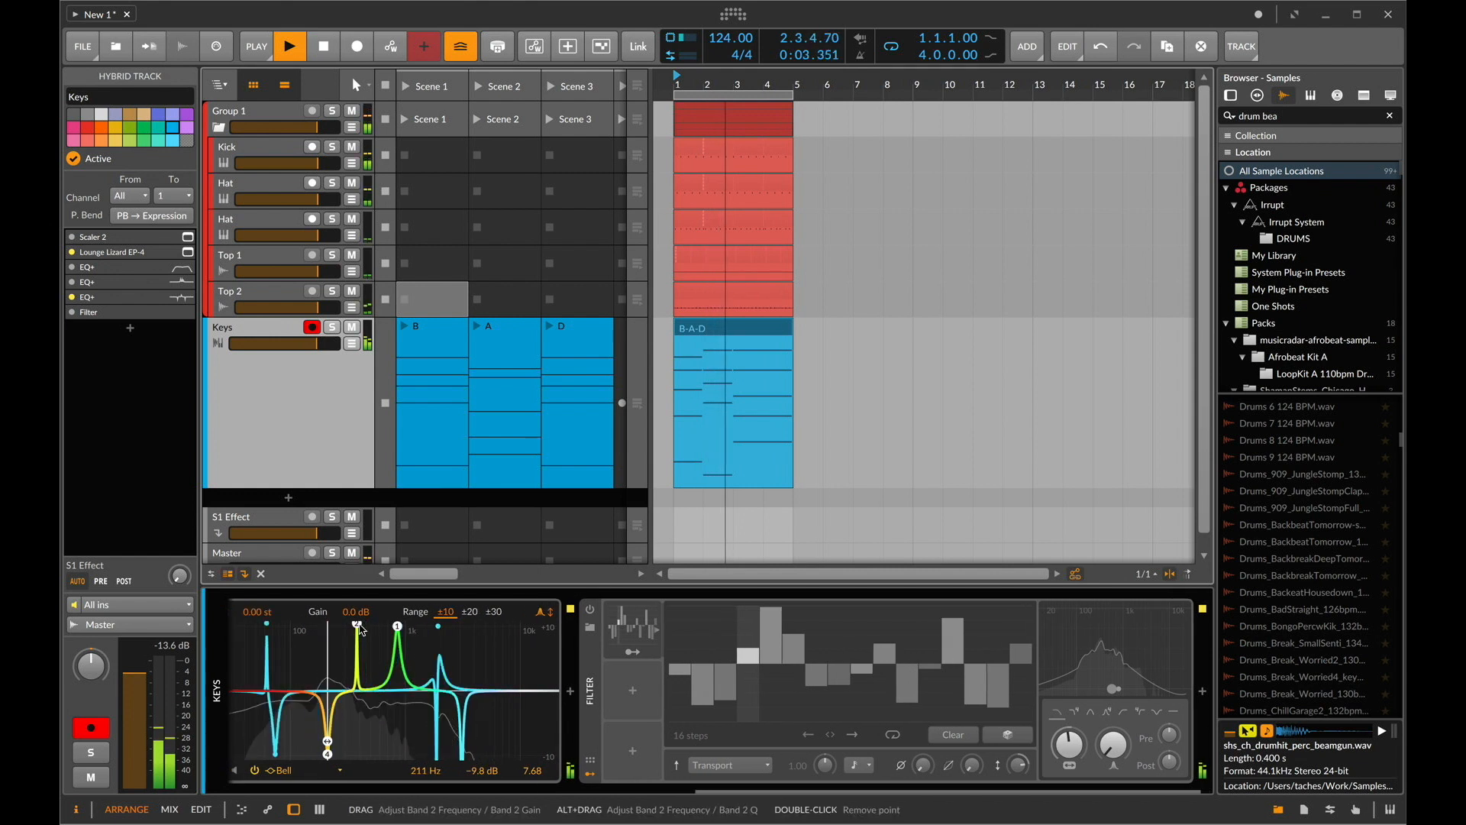
Set the fourth Steps modulator of the Keys track's enabled EQ+ to 10 steps with an 8th note timebase, and start playback.
scroll(771, 731, left, 10)
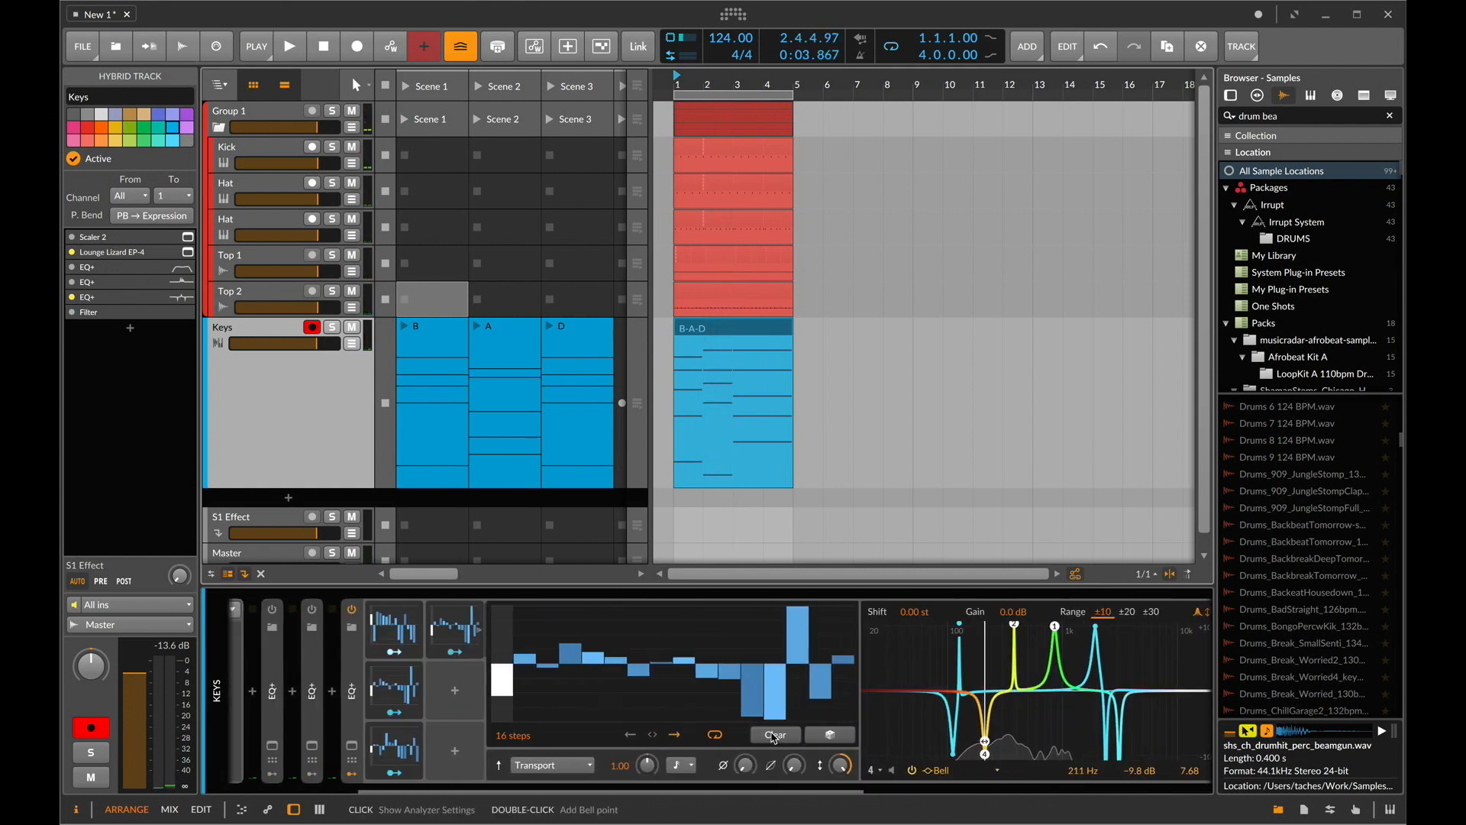
drag(531, 737, 535, 738)
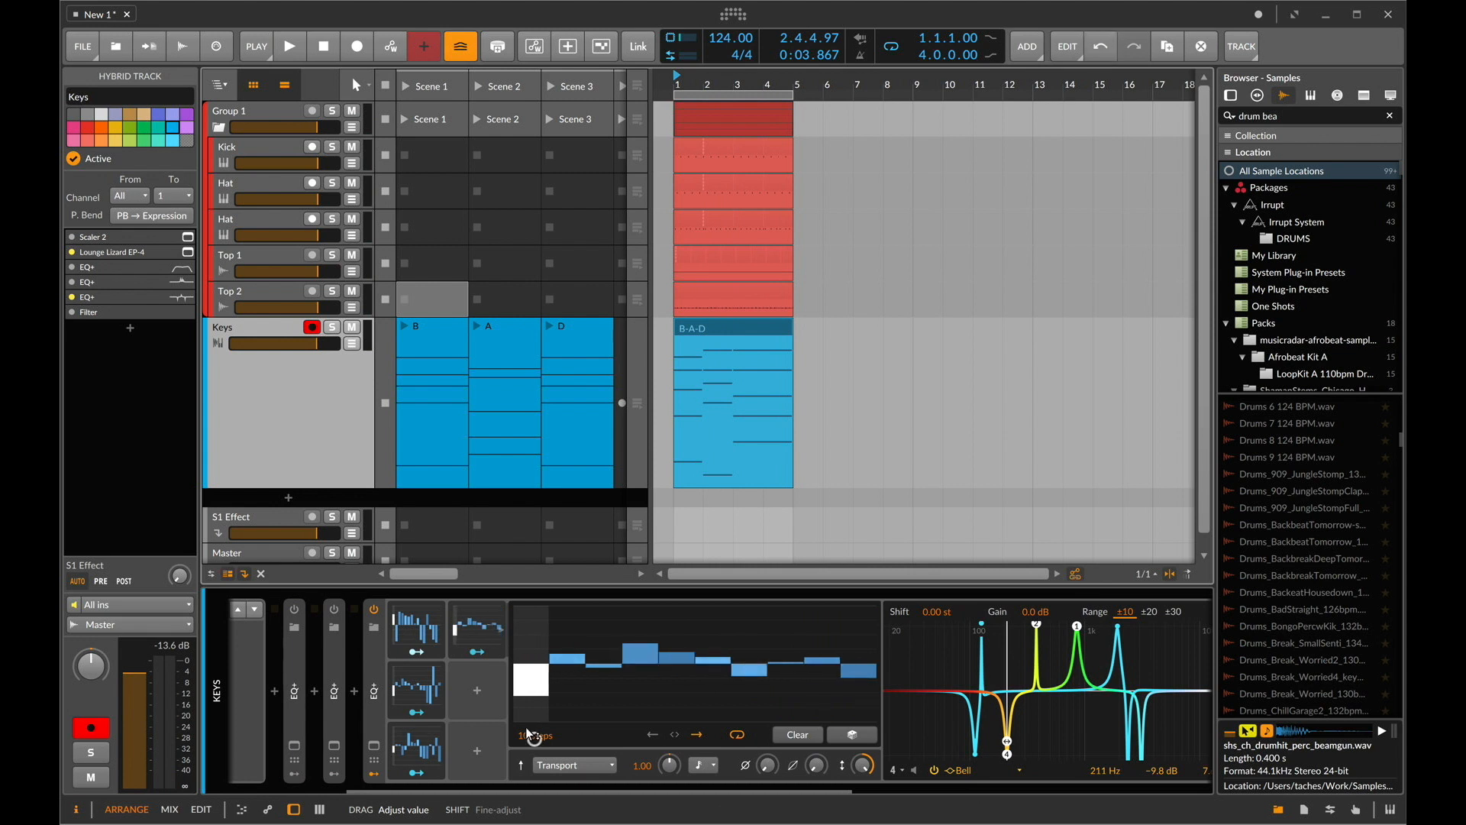
click(707, 766)
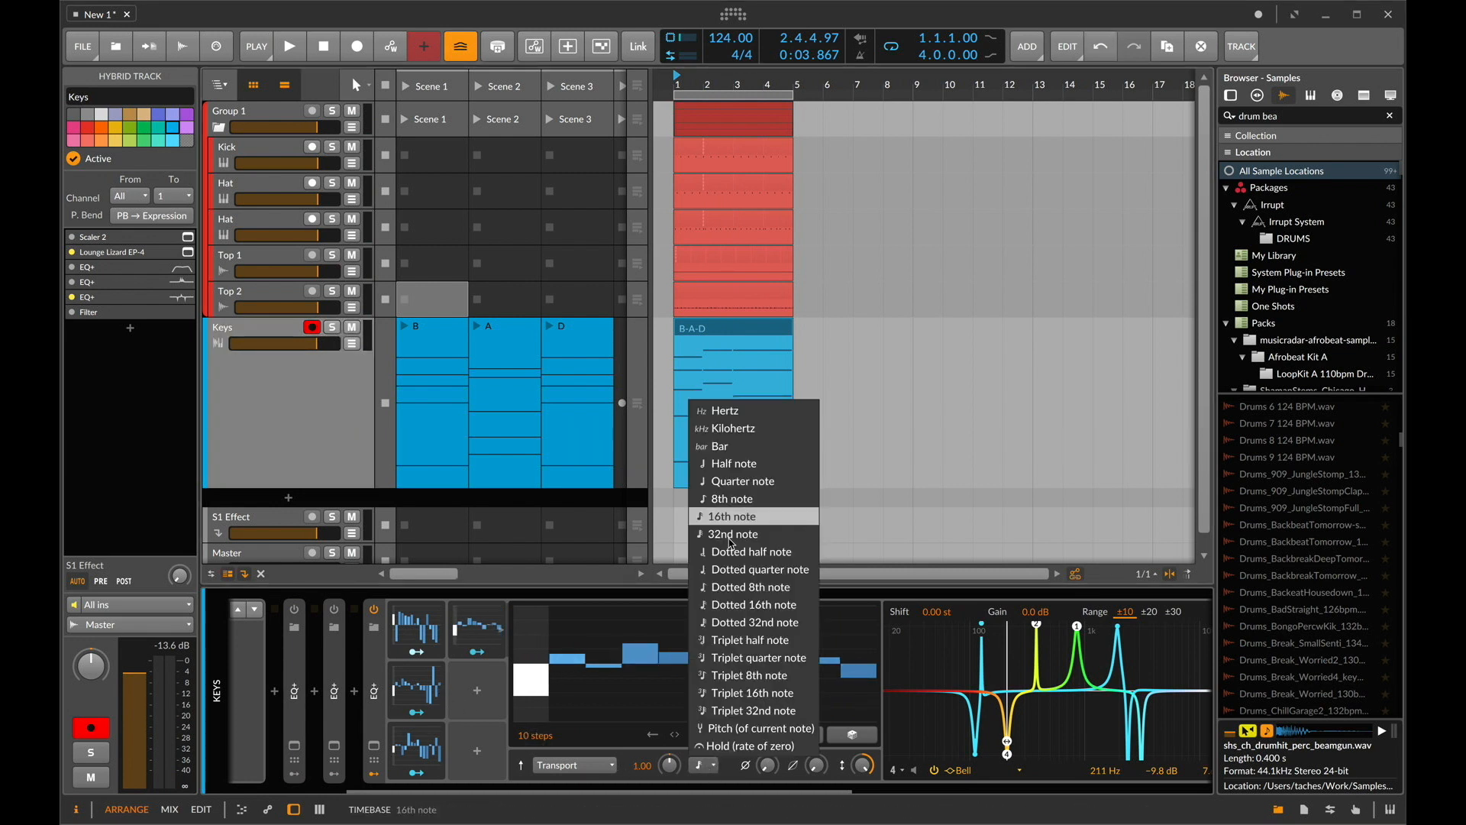
click(735, 498)
key(space)
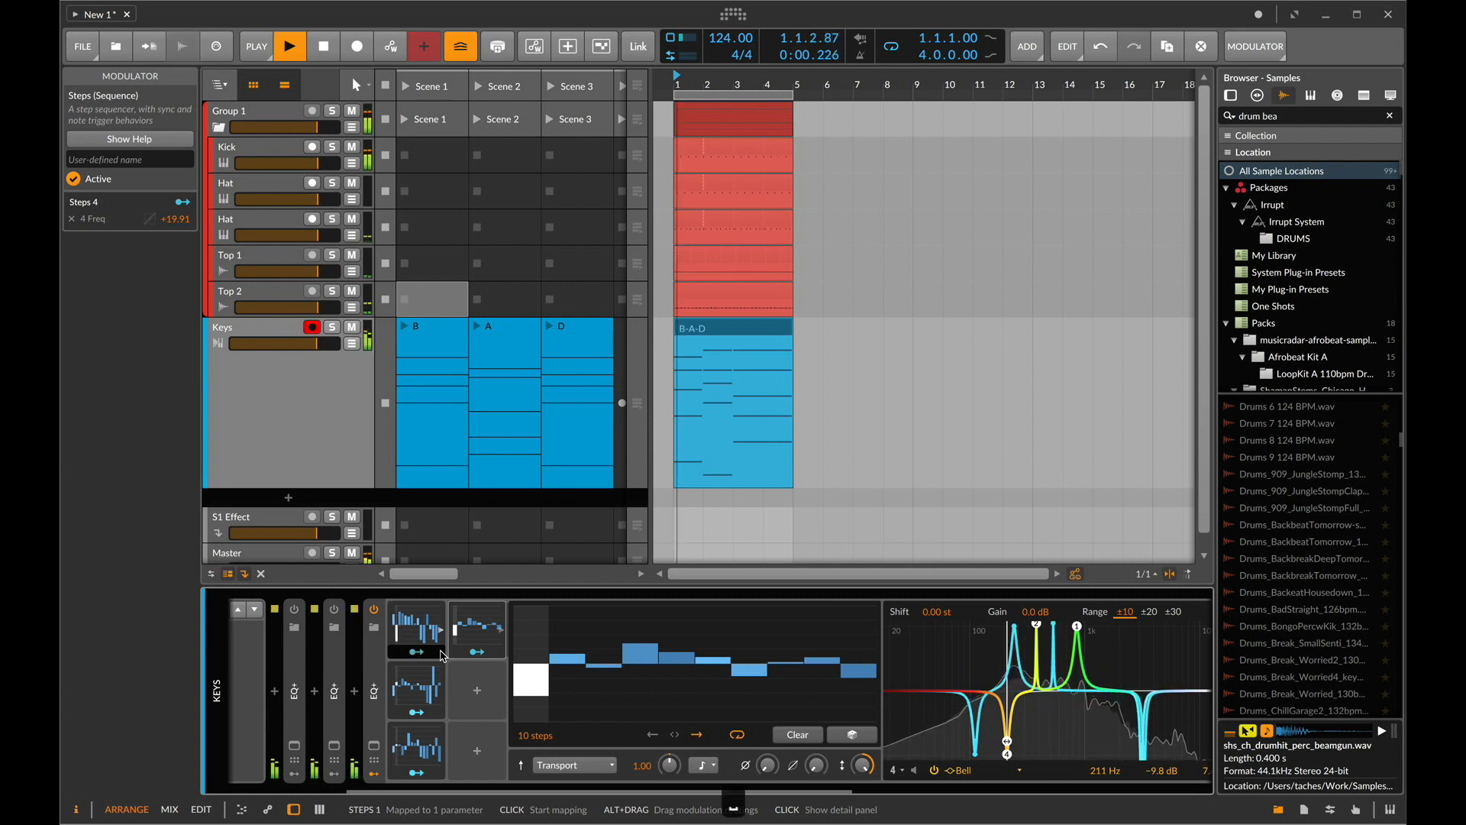
Set the timebase of the second and third Steps modulators on the Keys EQ+ to 8th note.
click(422, 690)
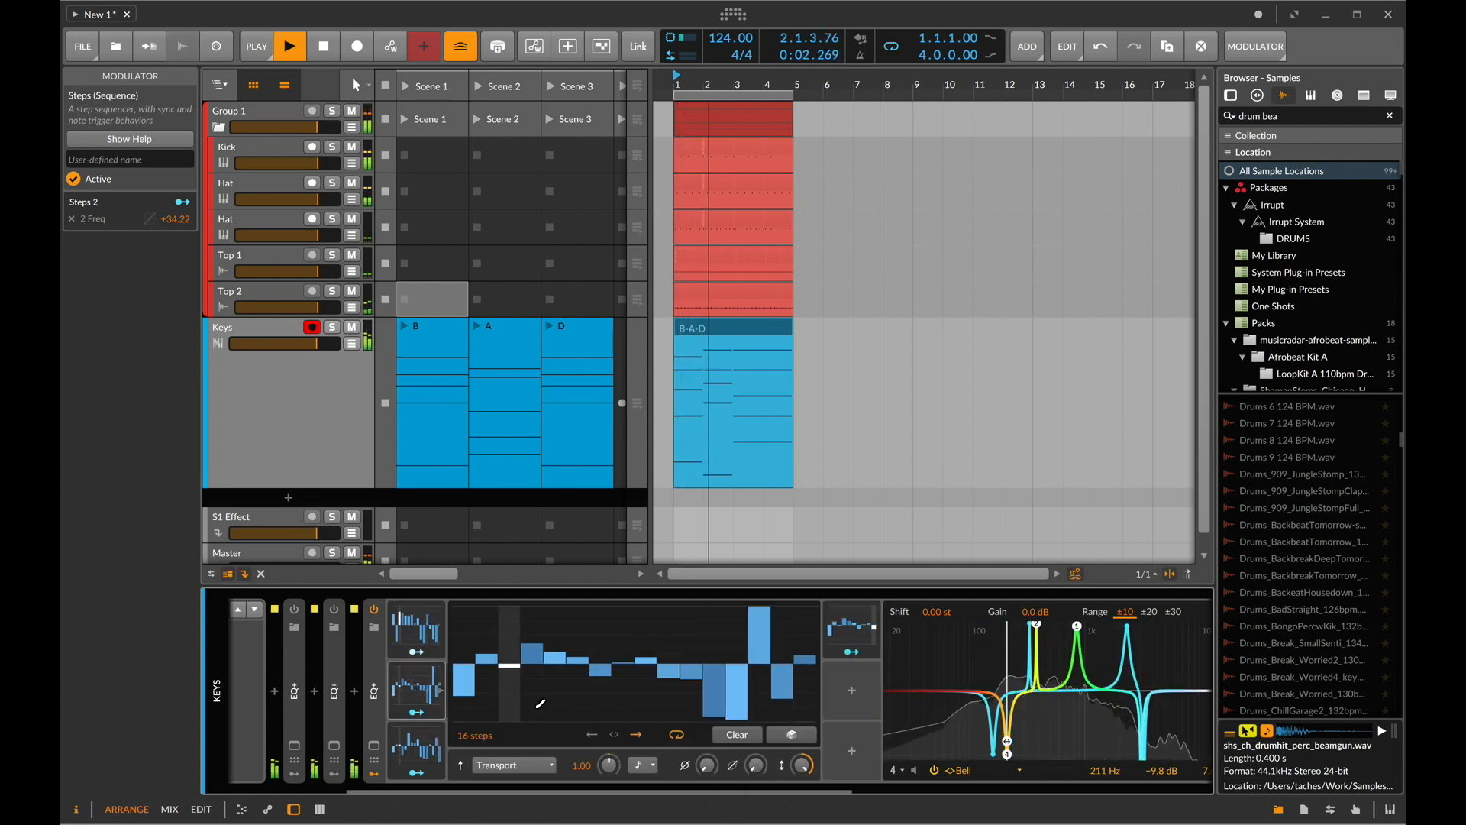
click(514, 770)
click(641, 767)
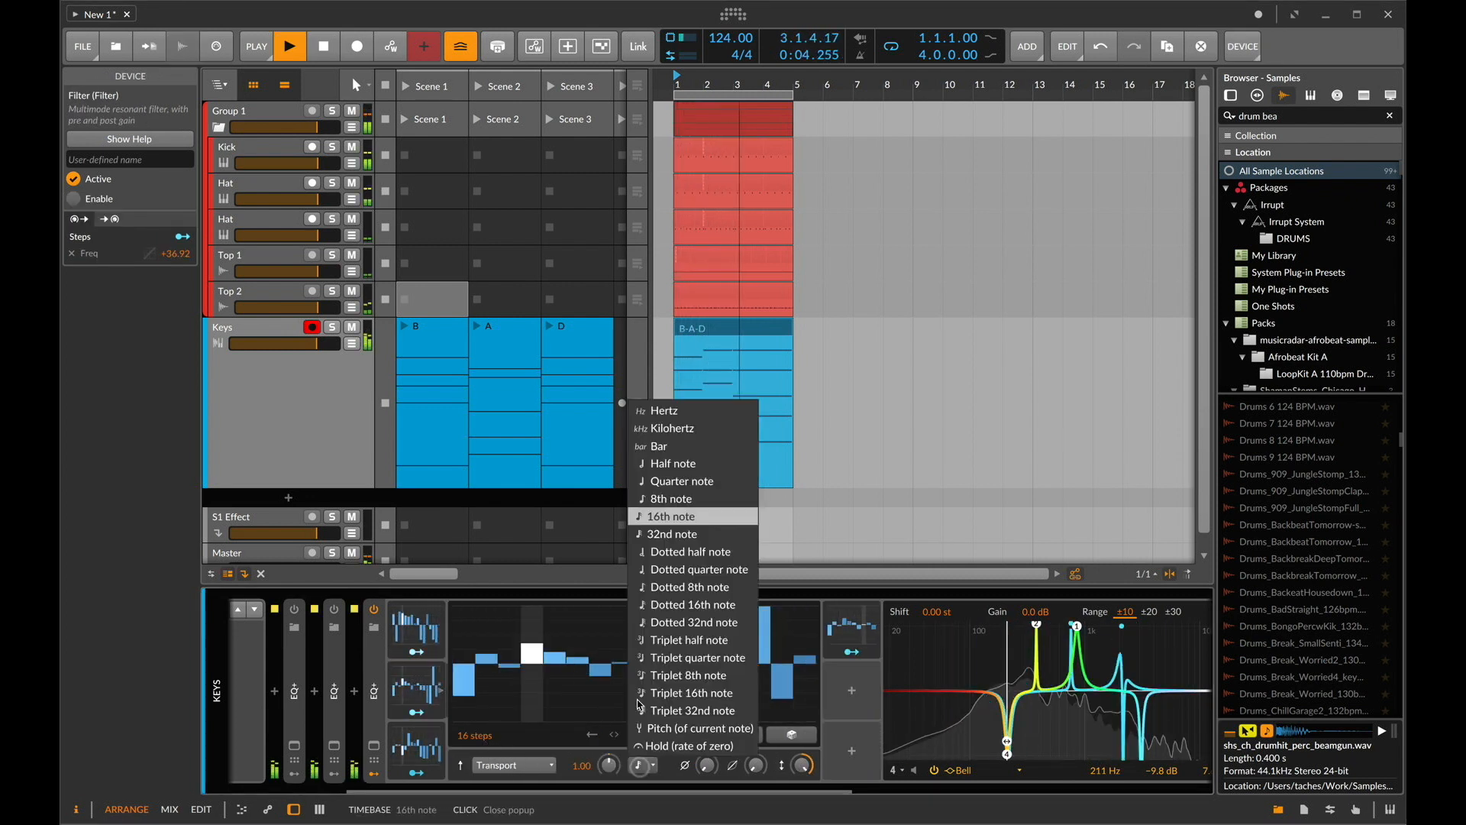
click(674, 510)
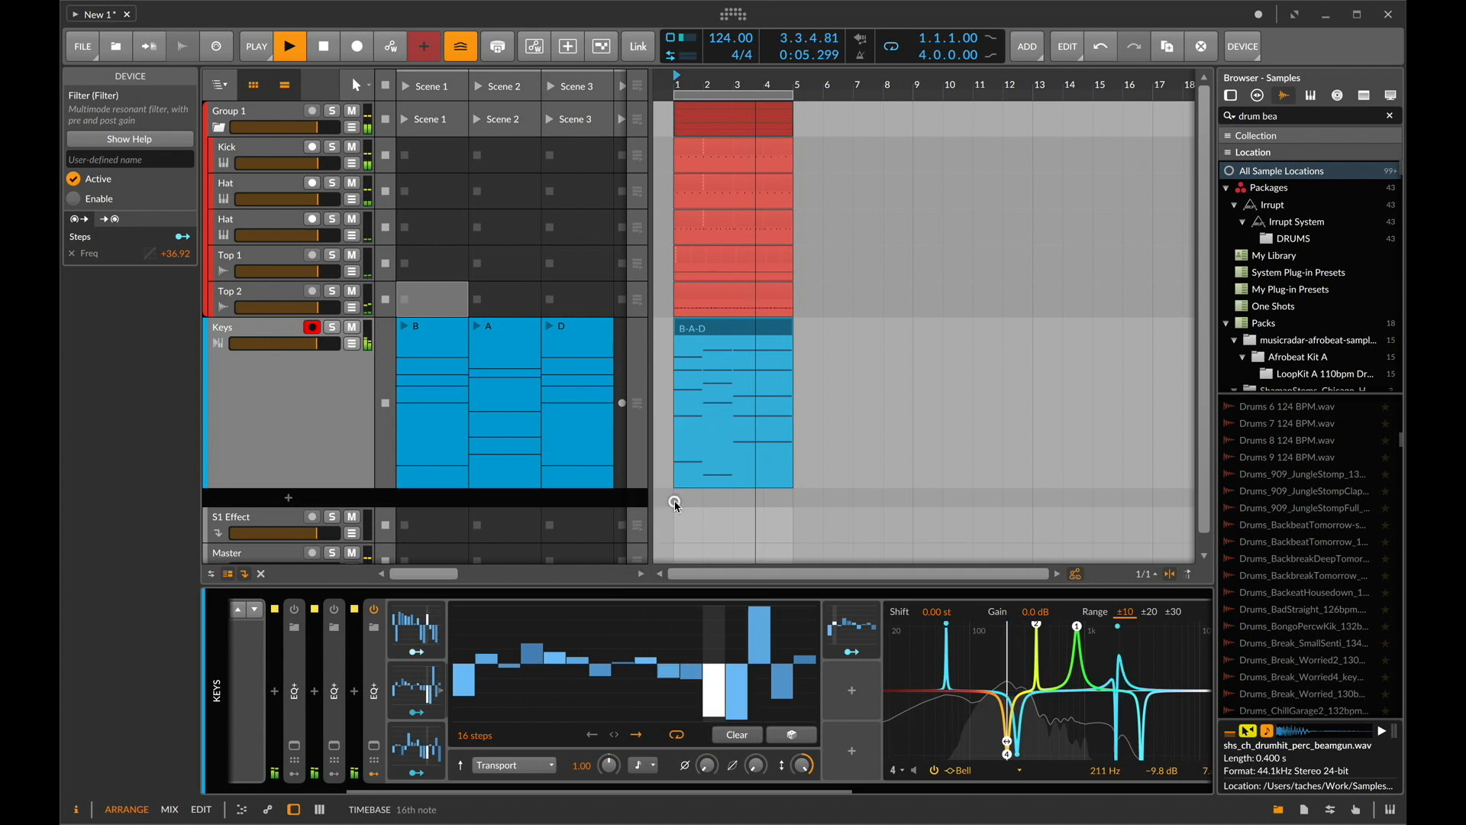
click(416, 747)
click(641, 765)
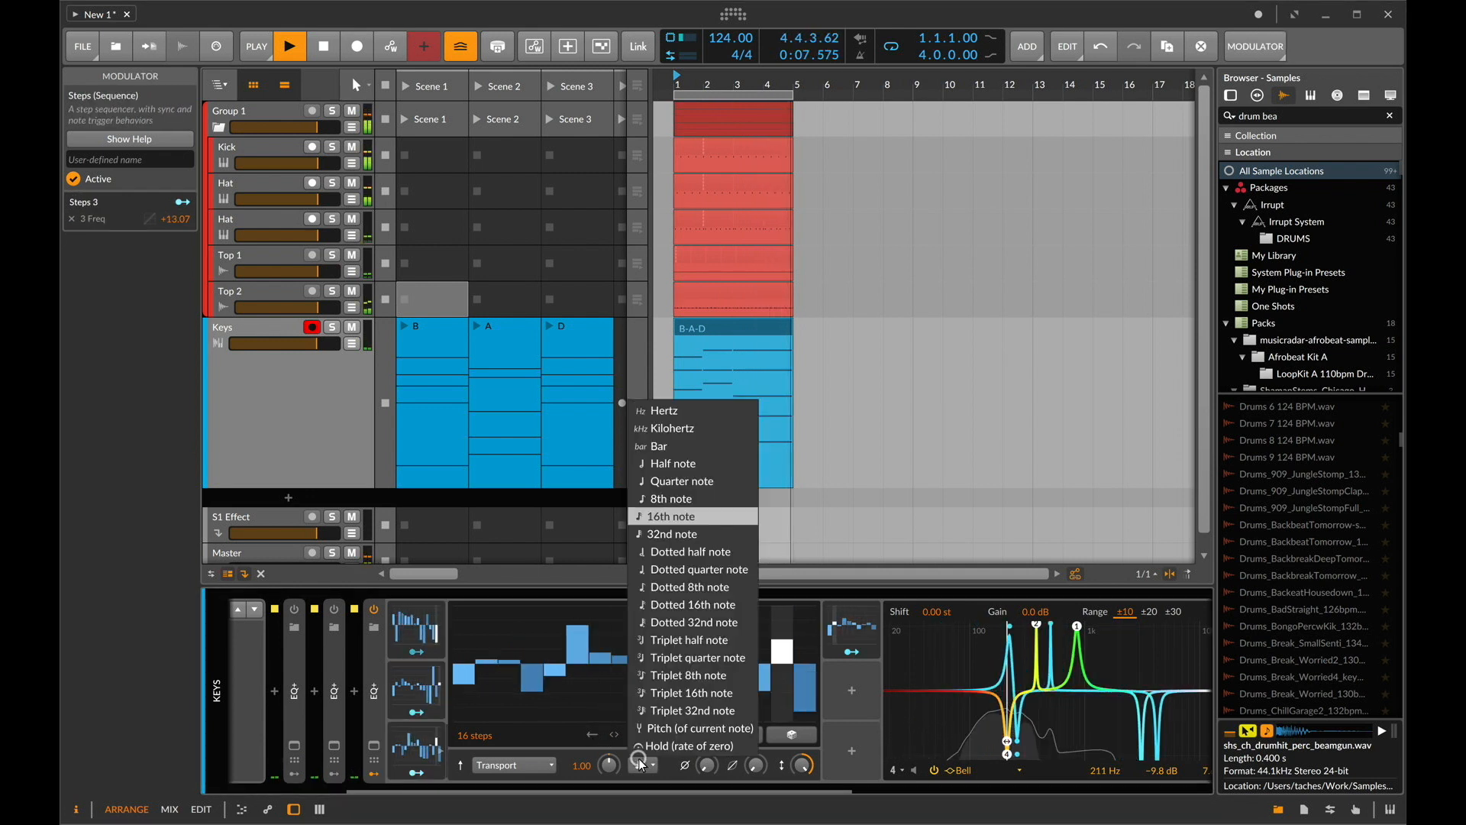
click(672, 499)
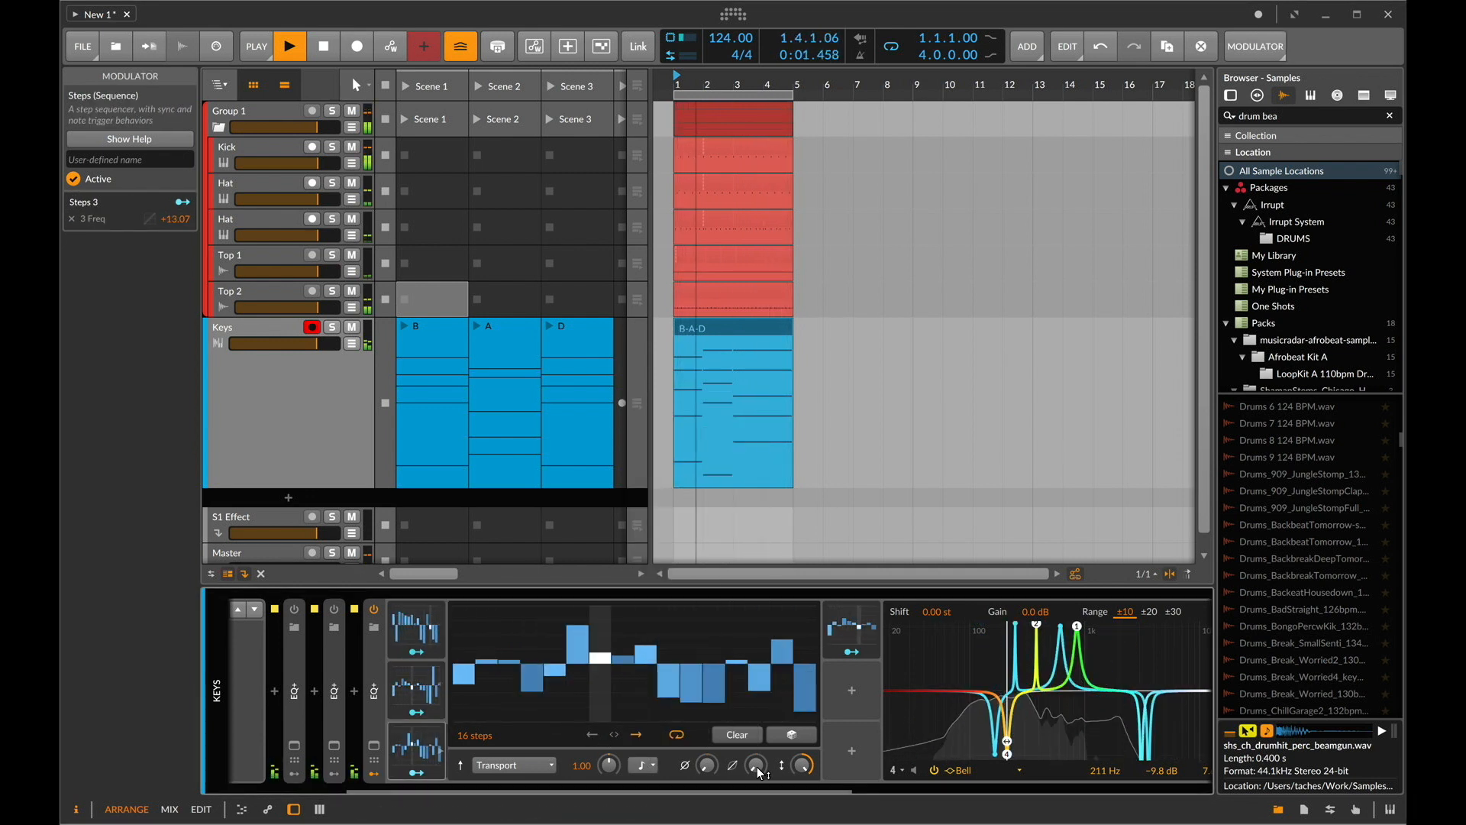
Return to the Keys EQ+'s fourth Steps modulator and select 8th note as its timebase.
click(850, 625)
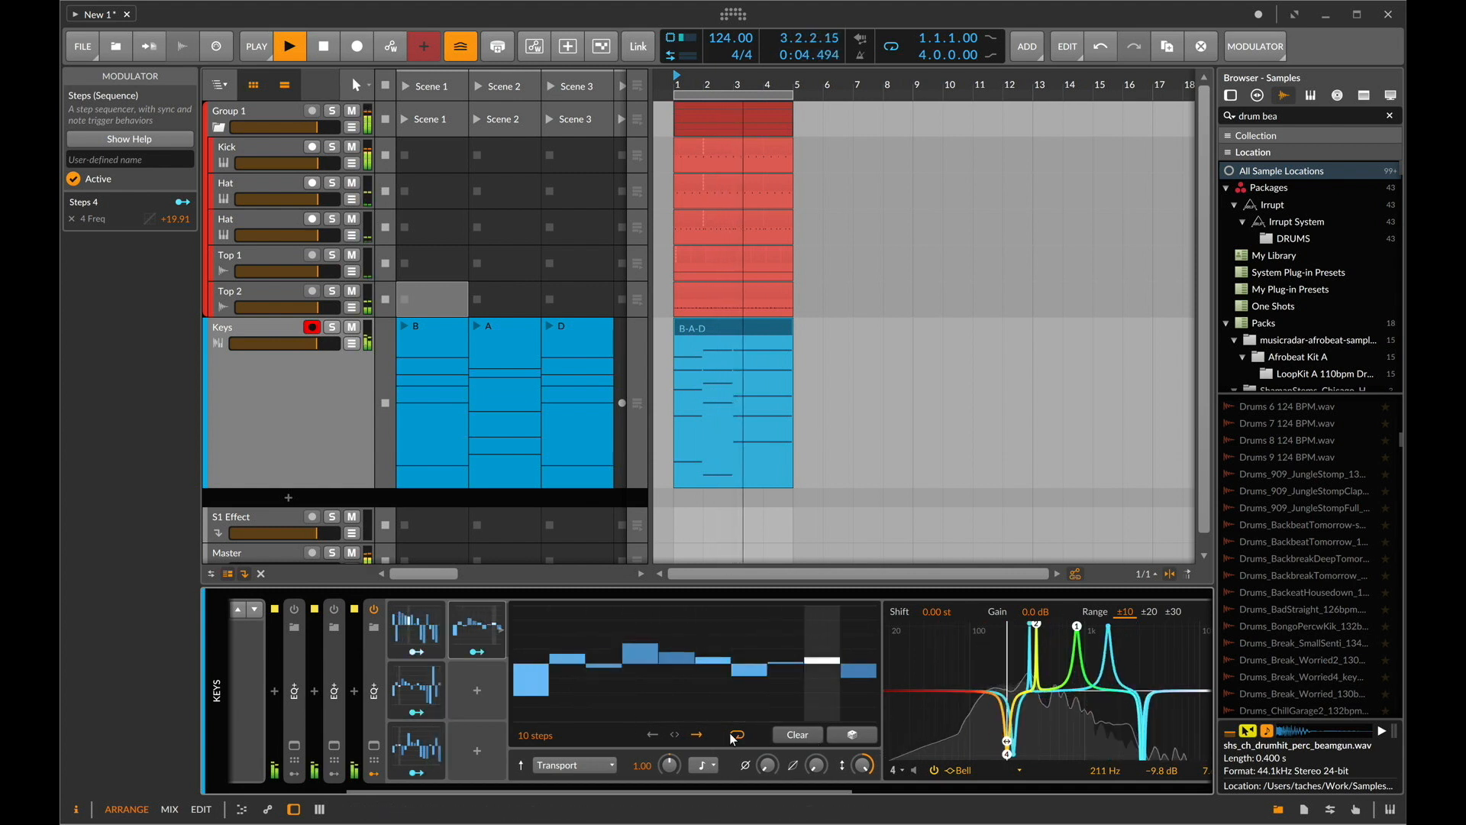
click(703, 765)
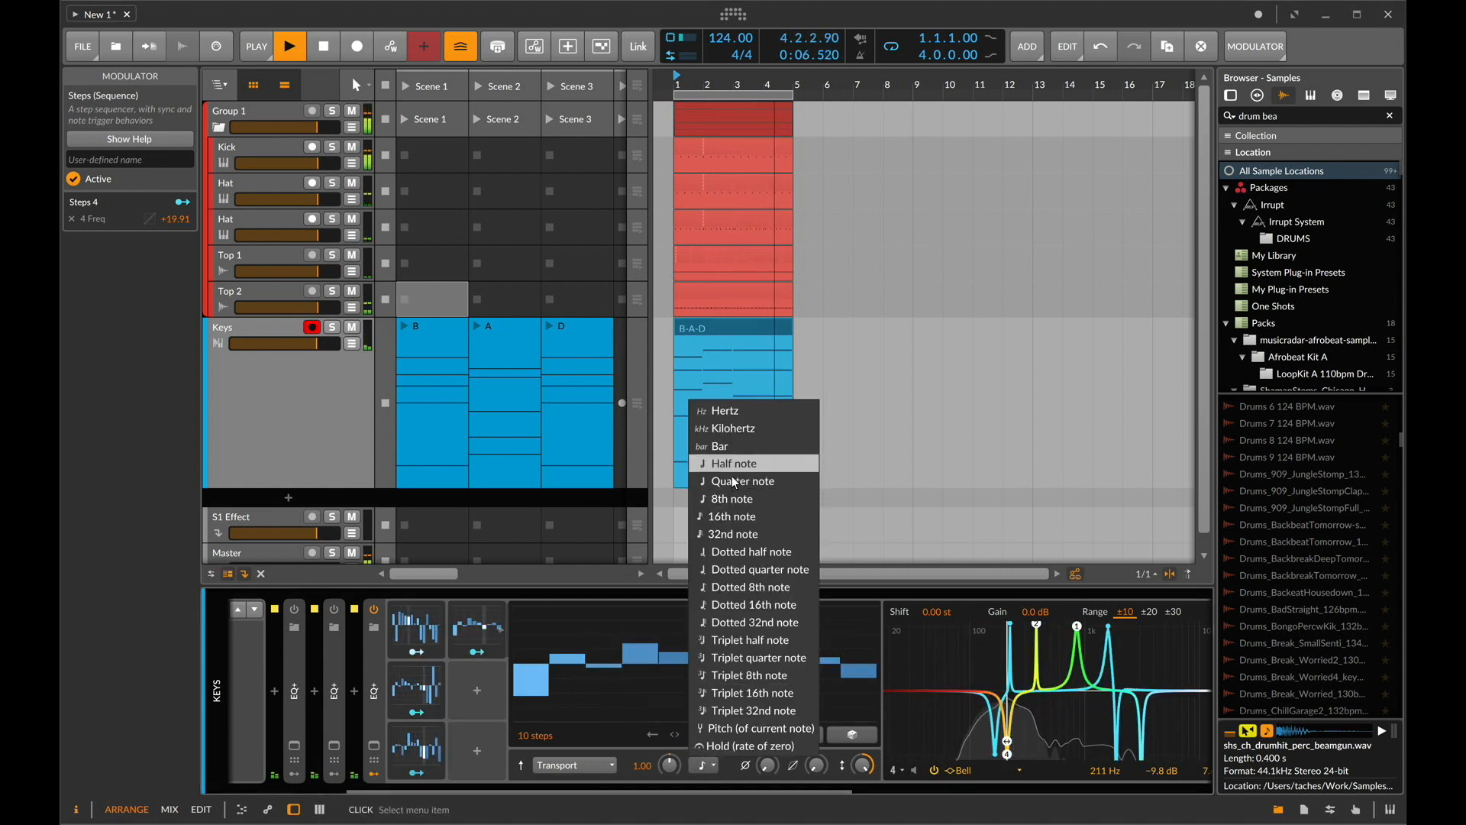
click(735, 496)
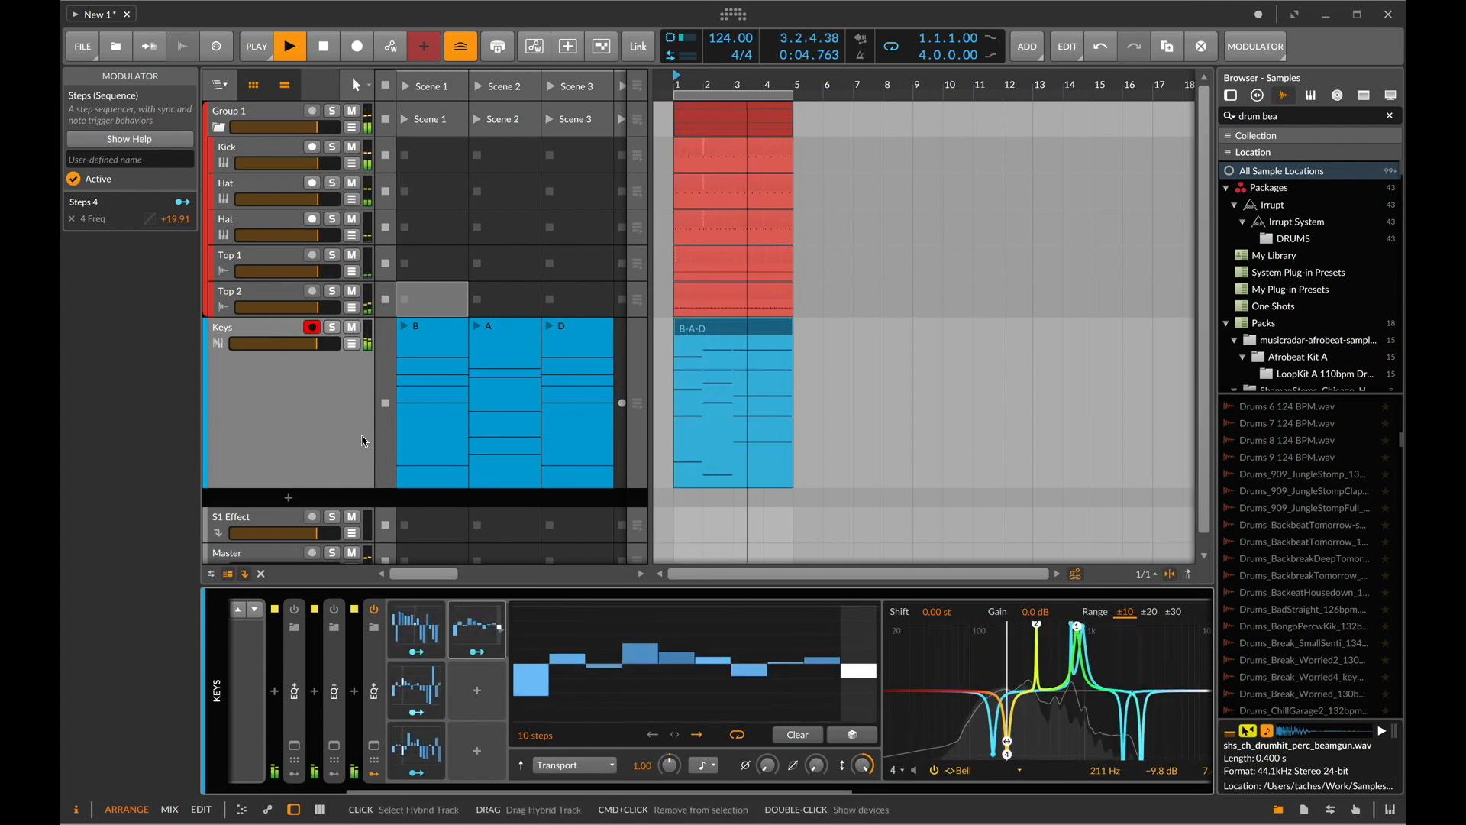
Map the backtick key on the computer keyboard to the on/off switch of the Keys track's modulated EQ+.
key(super+m)
click(373, 608)
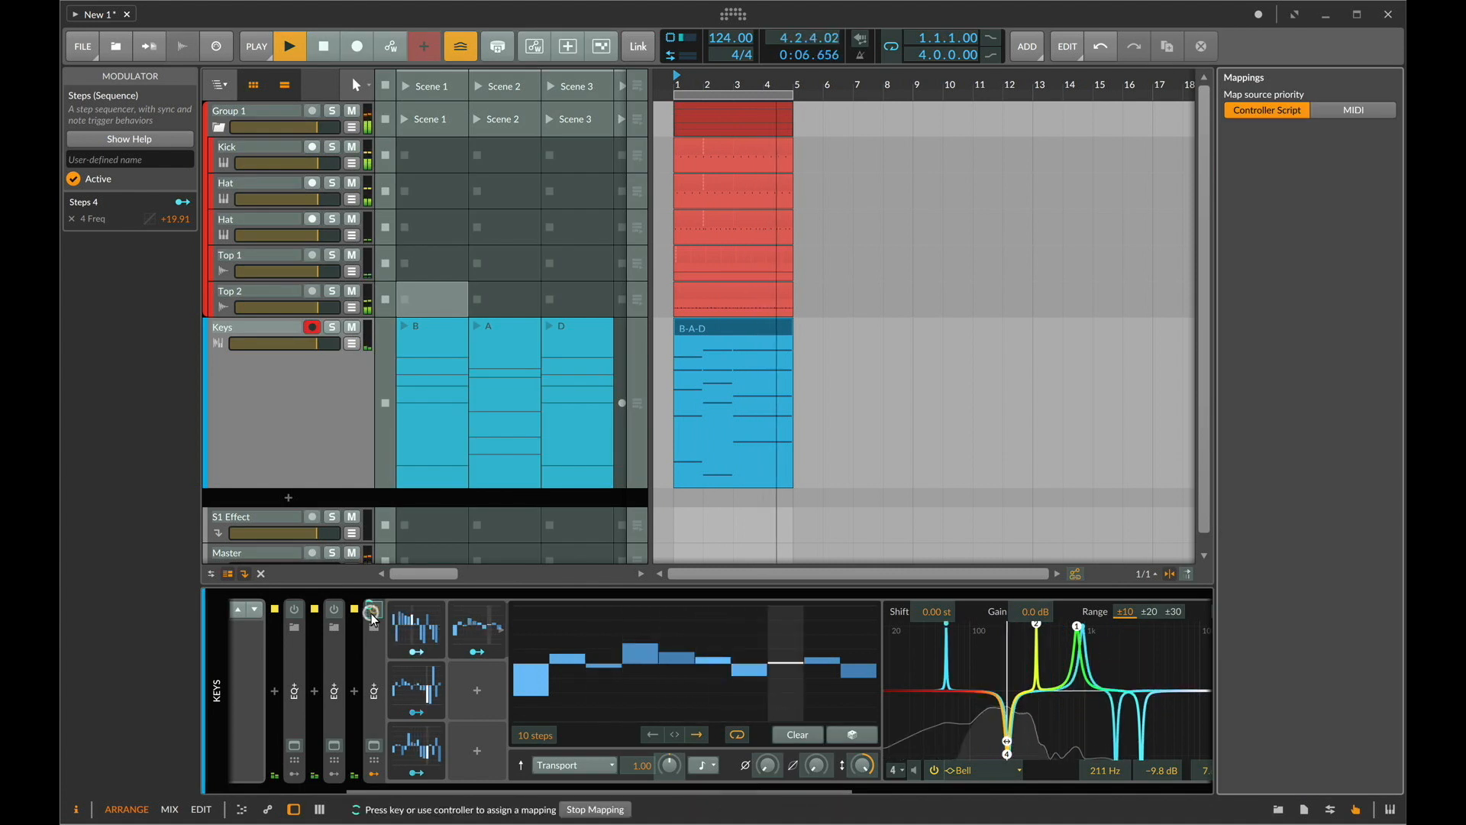
key(grave)
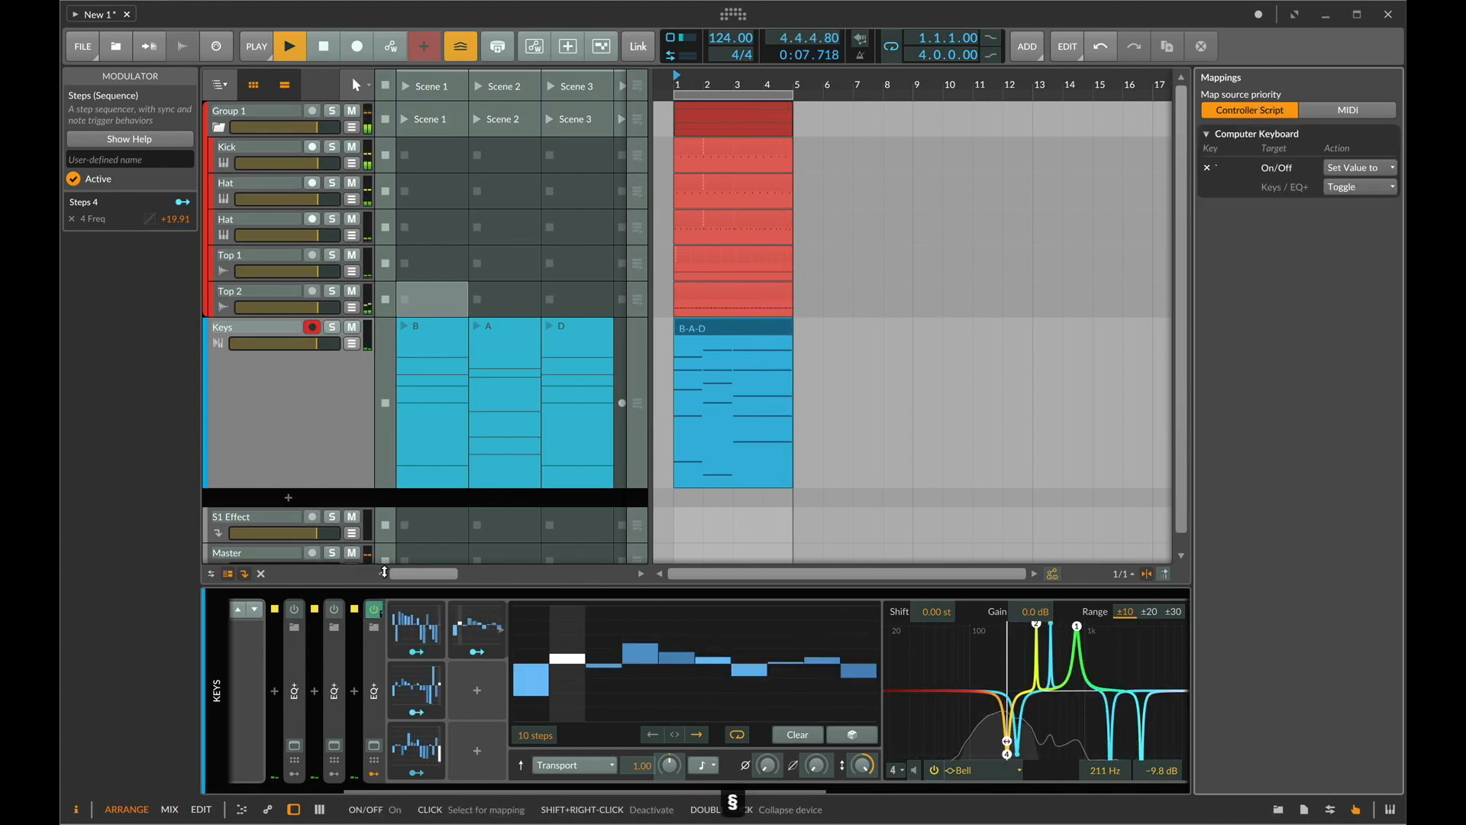
key(super+m)
Map the same backtick key to the on/off switch of Group 1's EQ+ as well.
click(273, 119)
key(super+m)
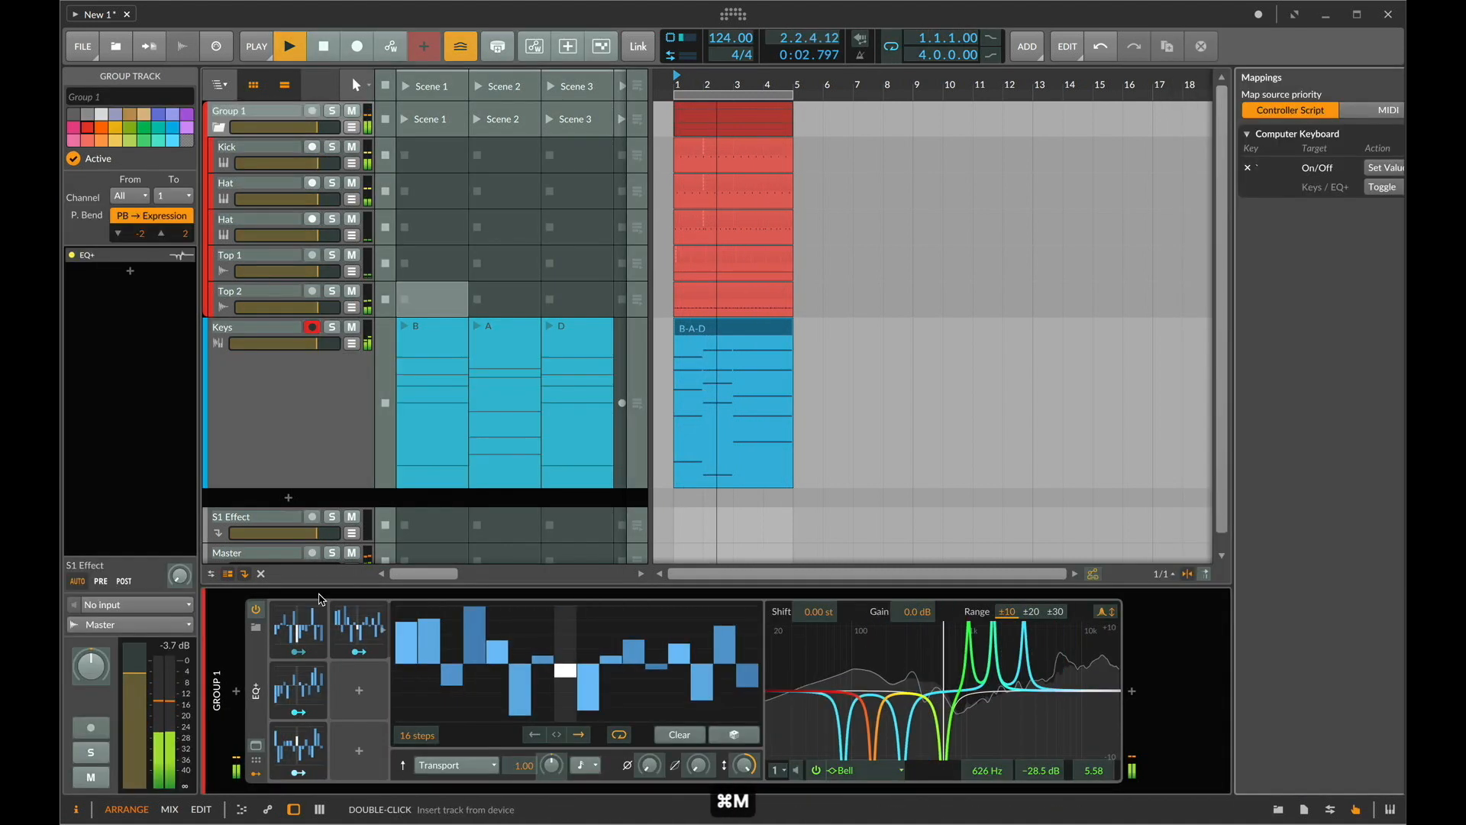
click(256, 609)
key(grave)
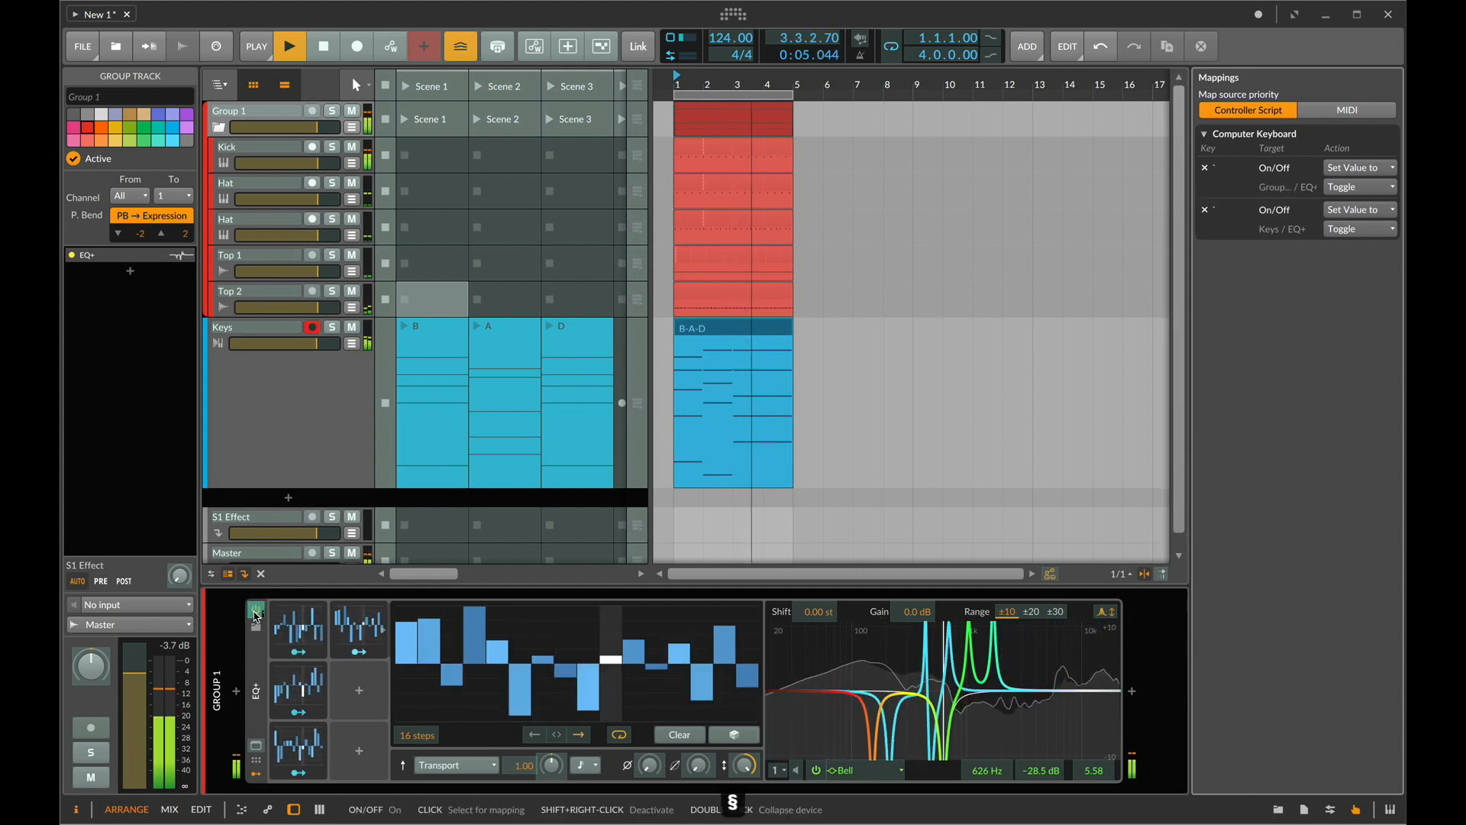
key(super+m)
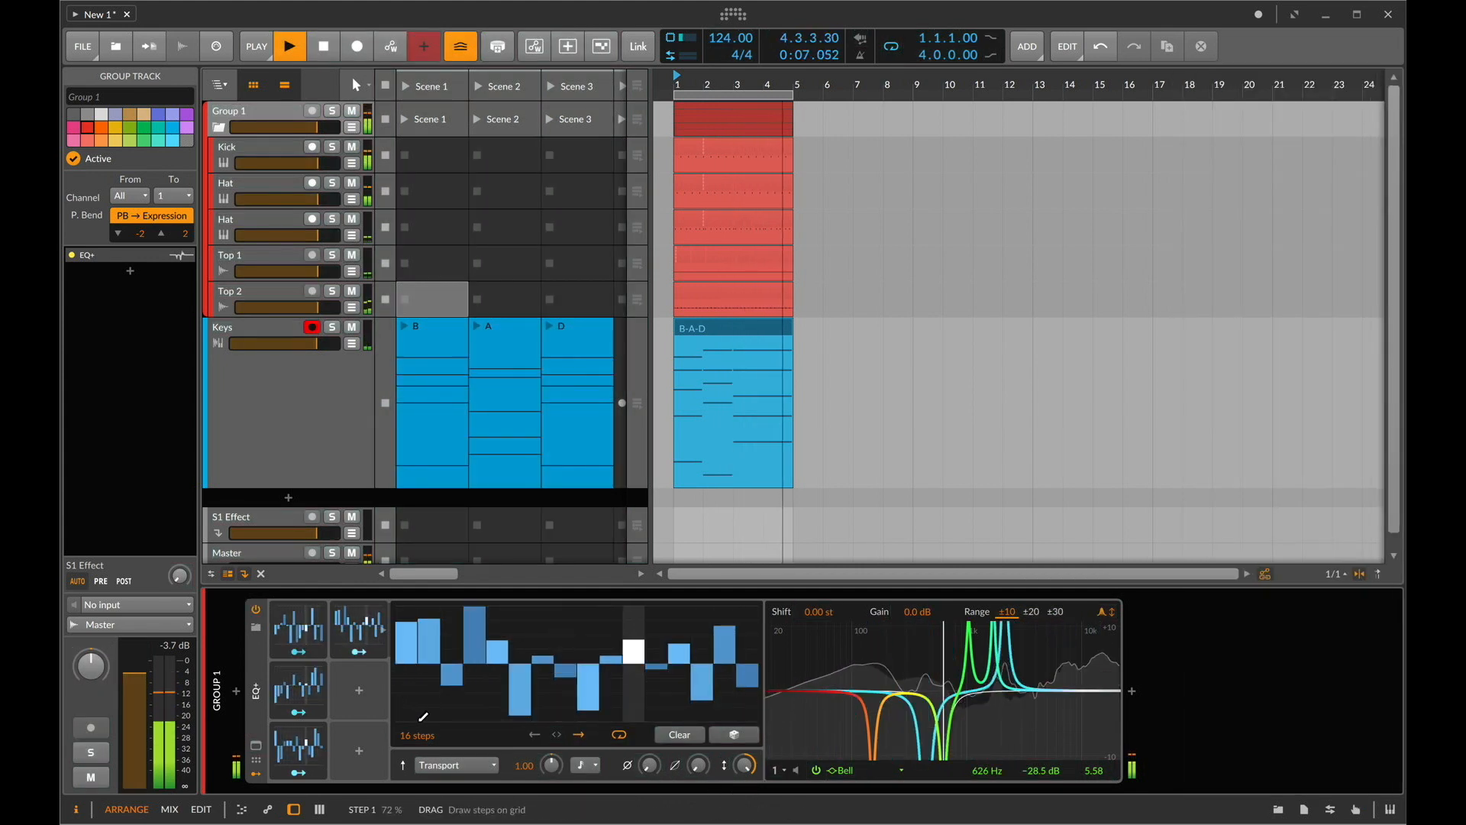
Bypass and re-enable both mapped EQ+ devices with the assigned key to compare the sound.
key(s)
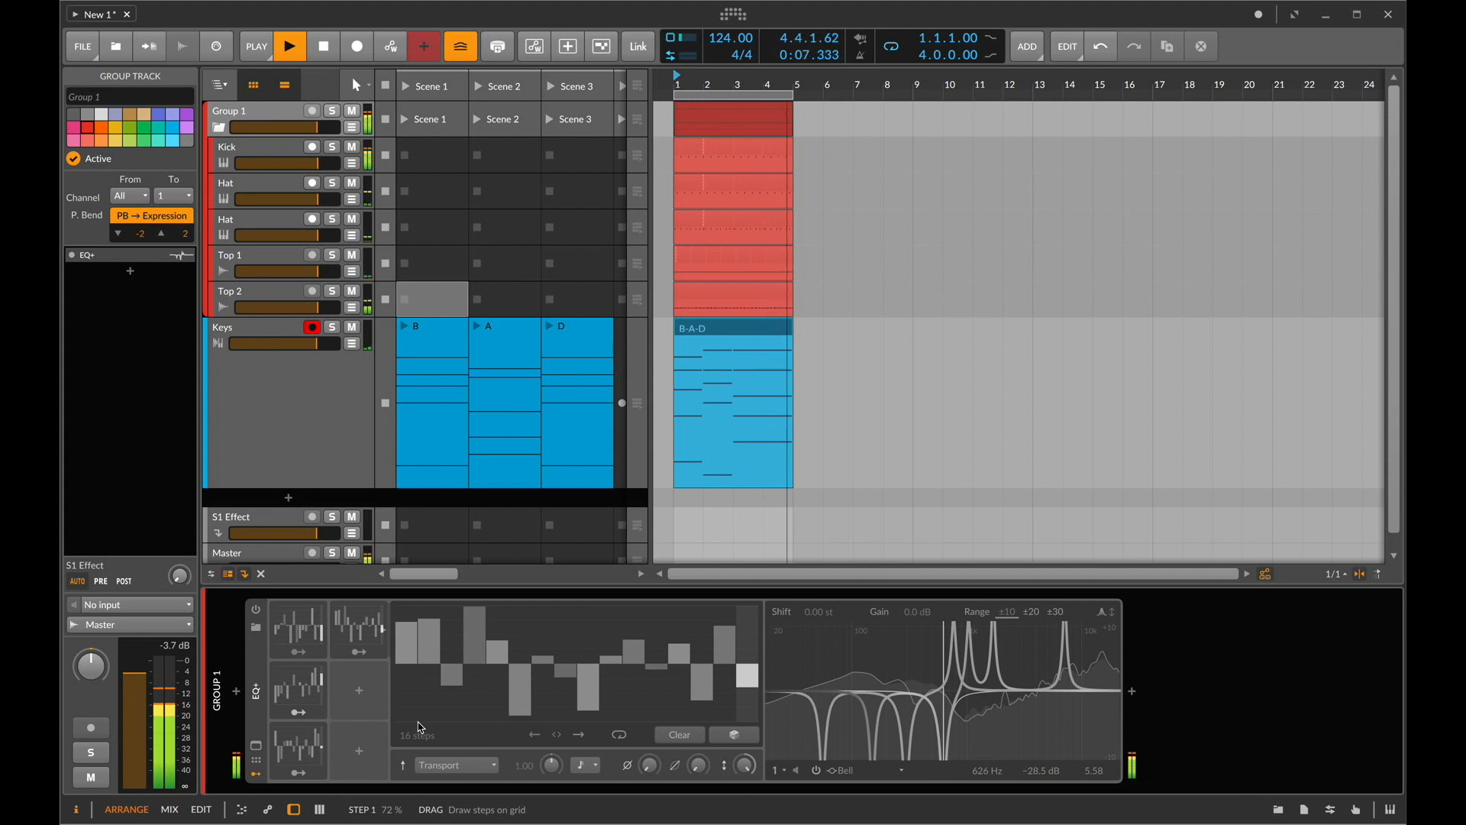
key(s)
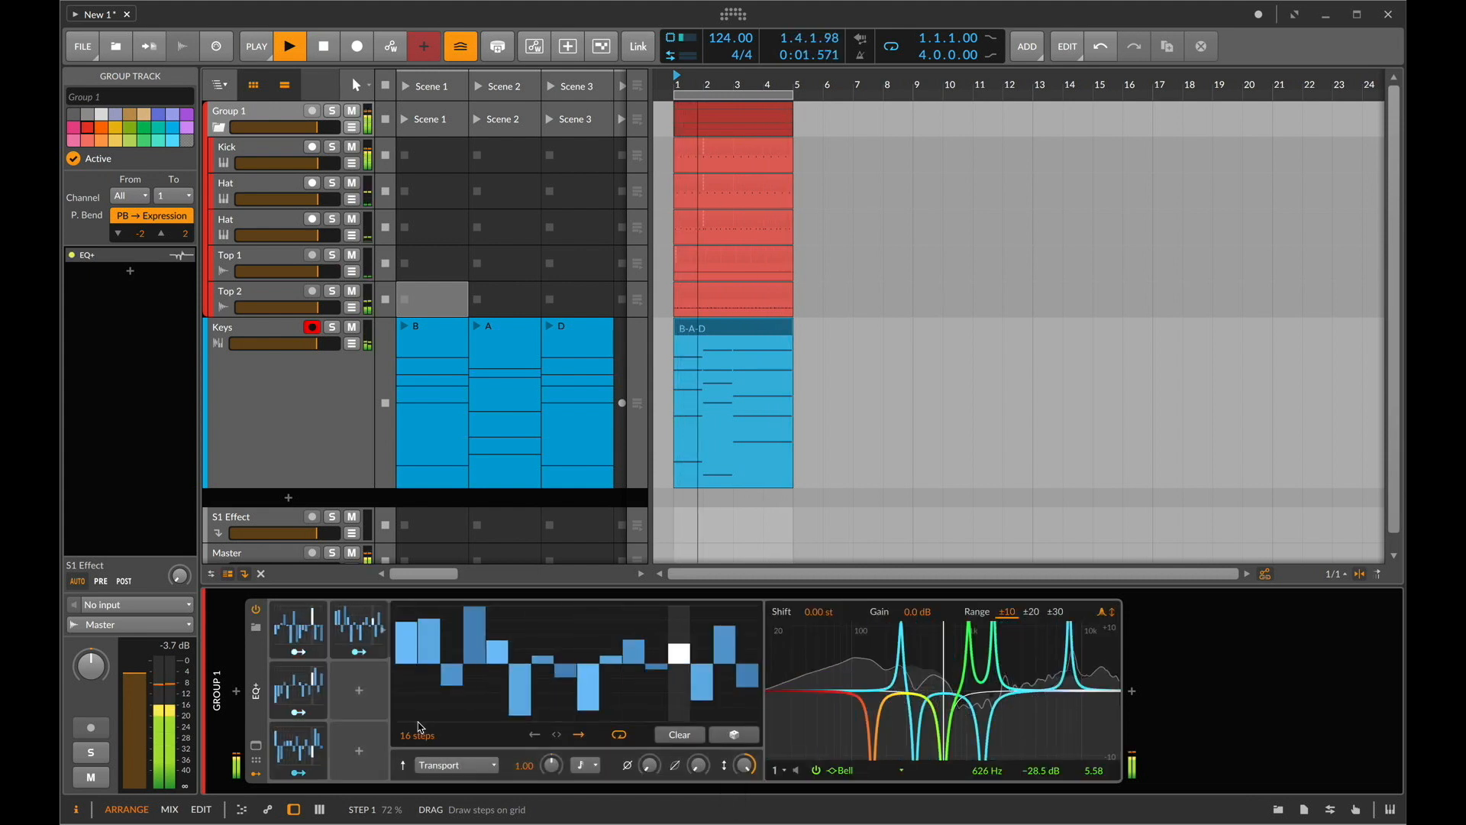